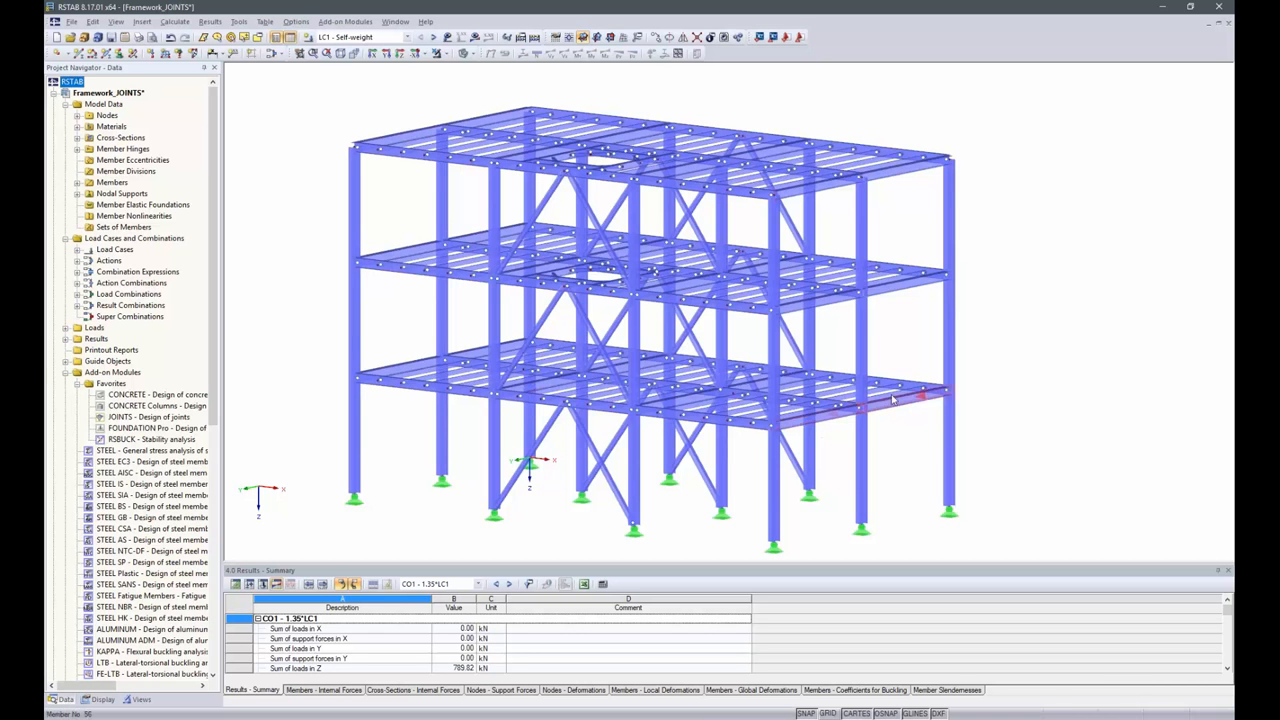
Examine the three-storey frame model from several angles and review its list of load cases and combinations.
left_click(697, 449)
middle_click_drag(697, 449, 790, 428, "ctrl")
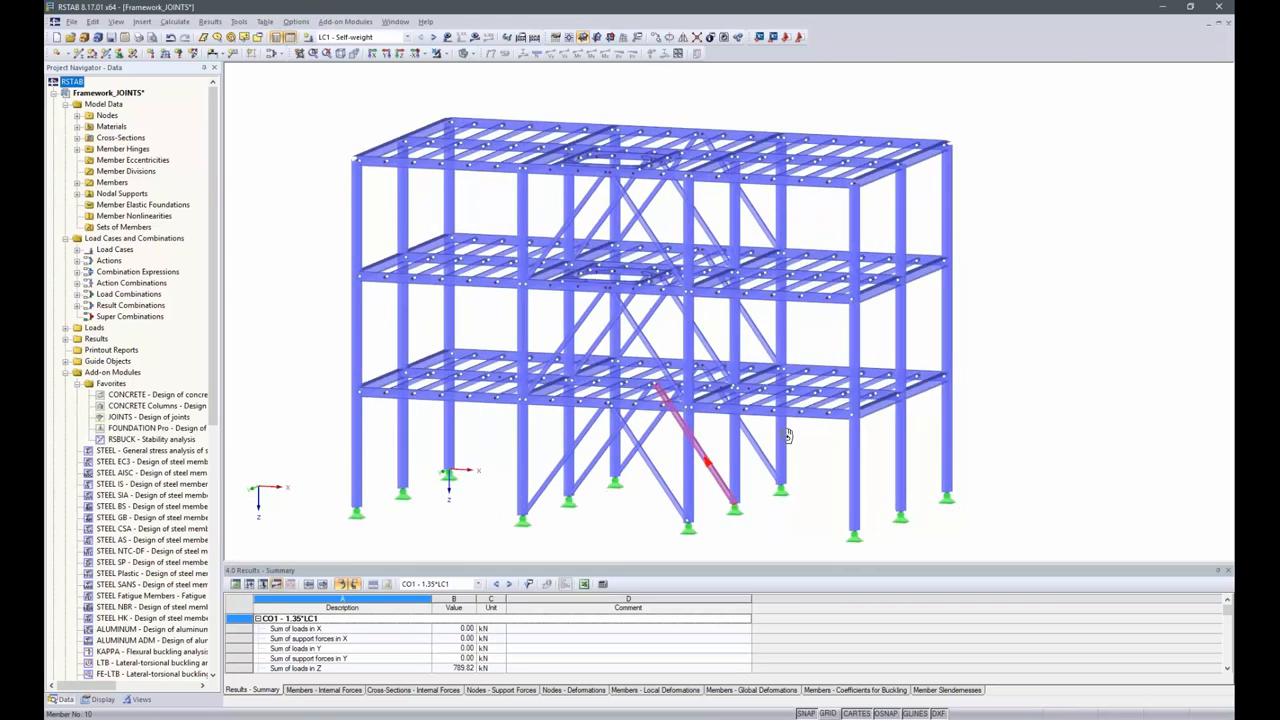
middle_click_drag(655, 384, 617, 383, "ctrl")
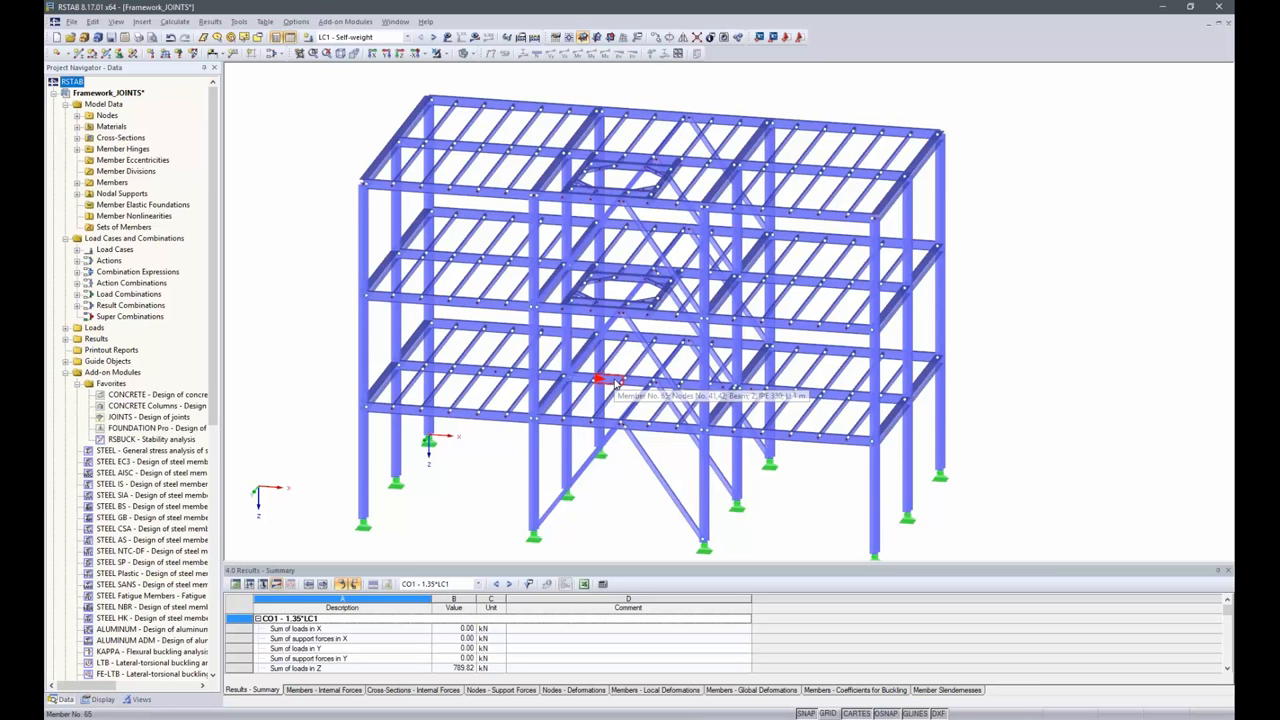
middle_click_drag(617, 383, 956, 258, "ctrl")
scroll(956, 258, "down", 1)
left_click(407, 38)
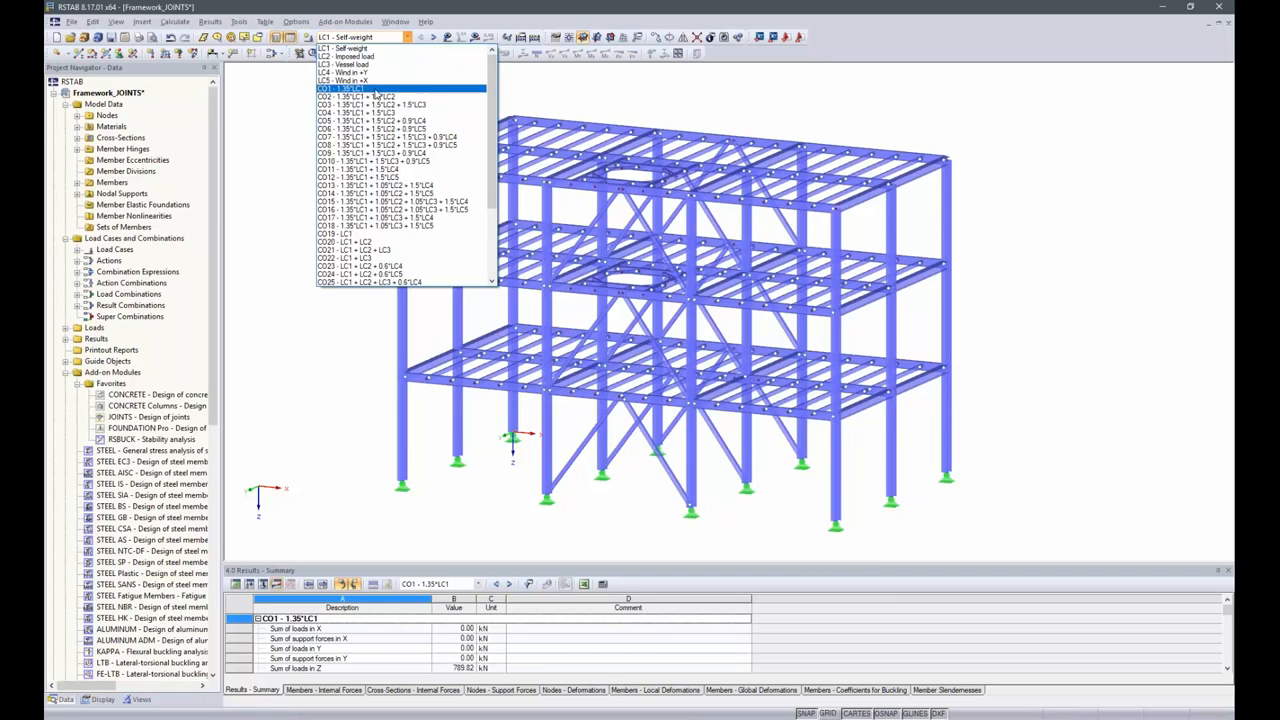
scroll(372, 160, "down", 4)
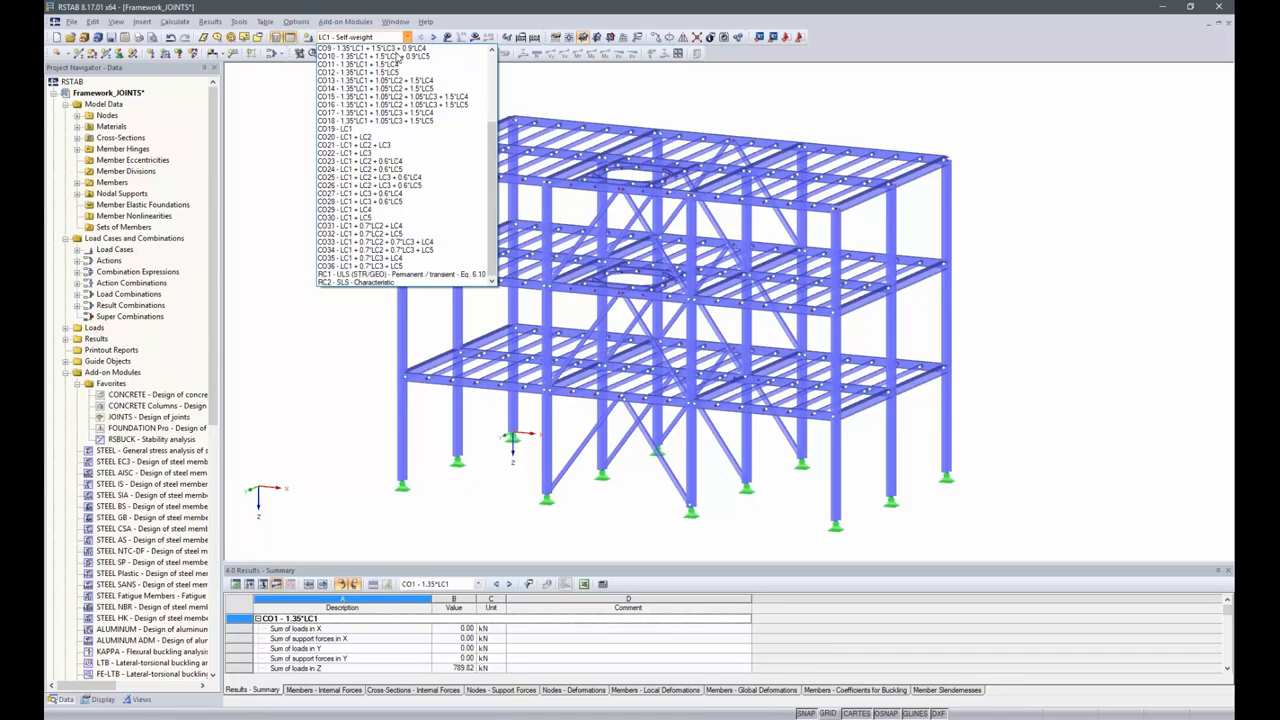
left_click(370, 36)
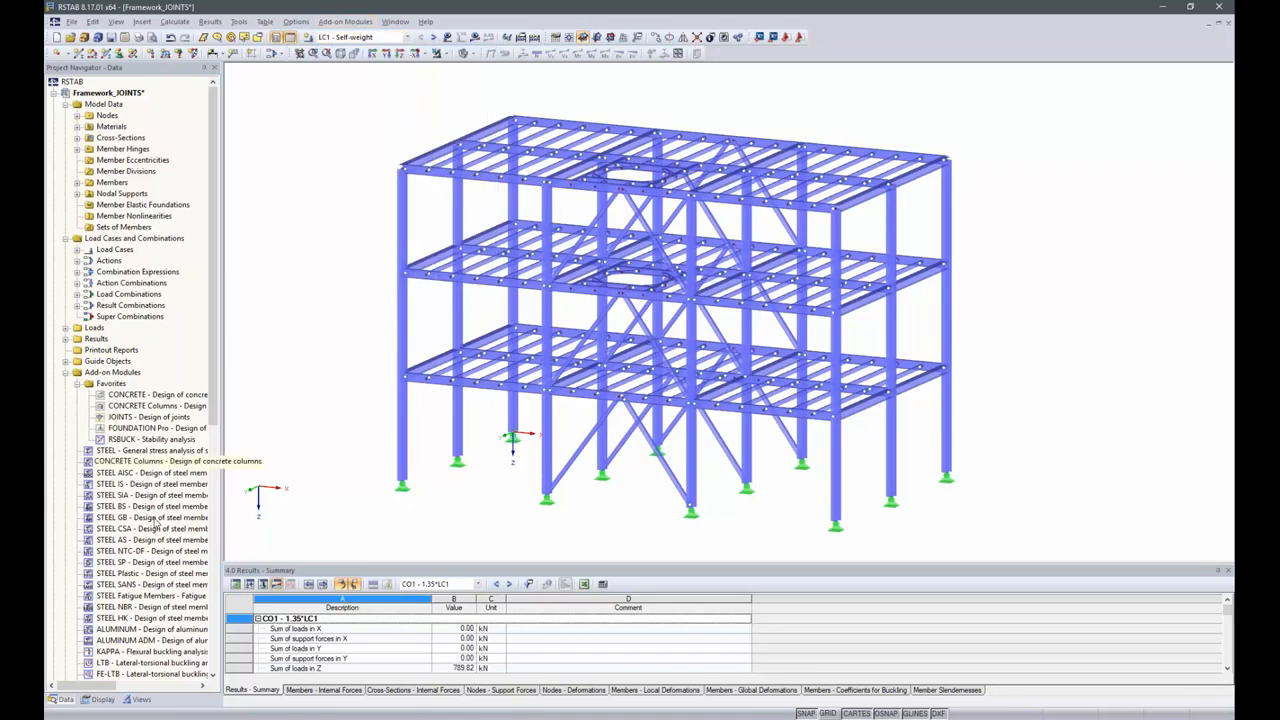
Open the JOINTS add-on module for the design of joints.
left_click(354, 22)
mouse_move(361, 60)
mouse_move(356, 122)
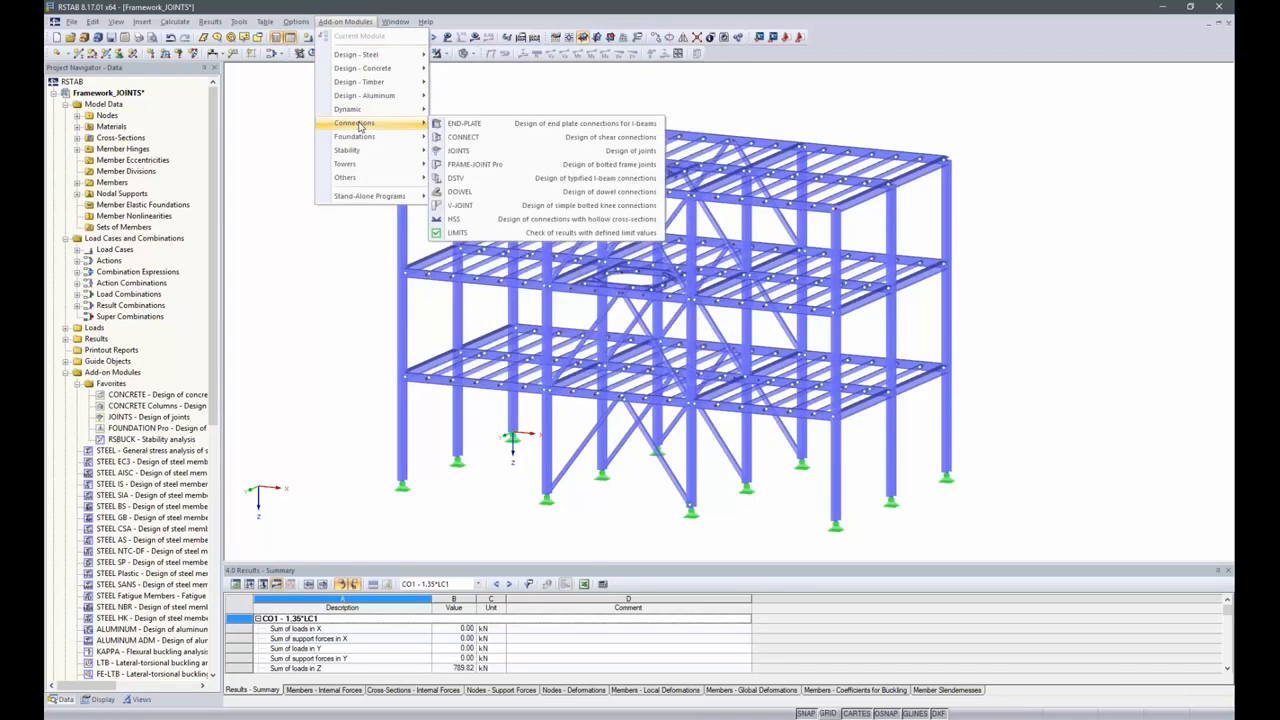
left_click(462, 152)
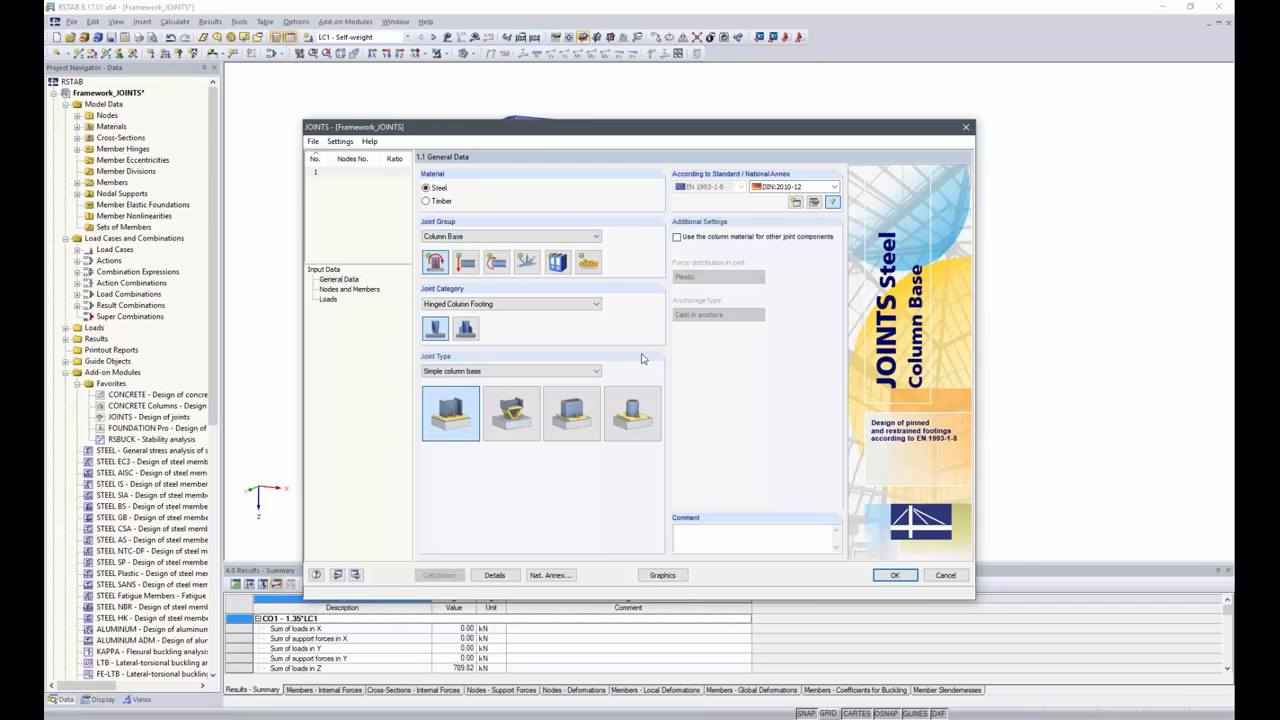
Define the joint as a pinned beam-to-beam joint with a fin plate connection.
left_click(460, 237)
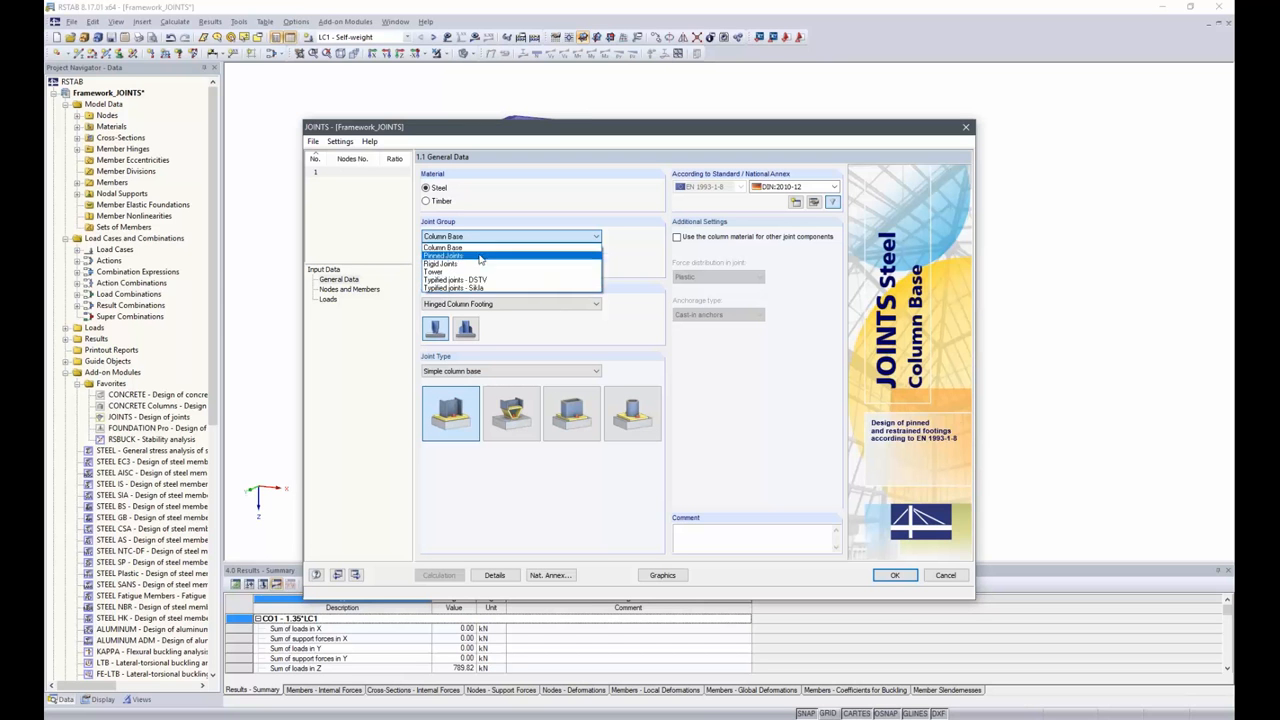
left_click(640, 249)
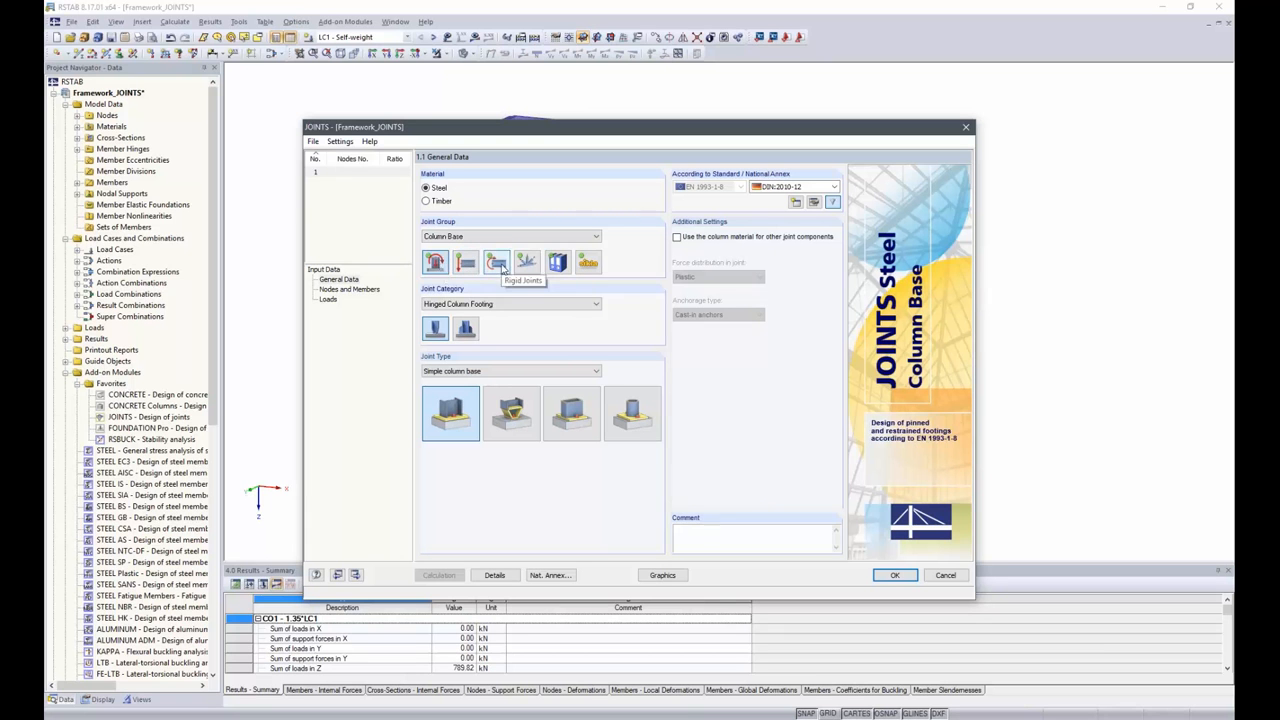
left_click(573, 239)
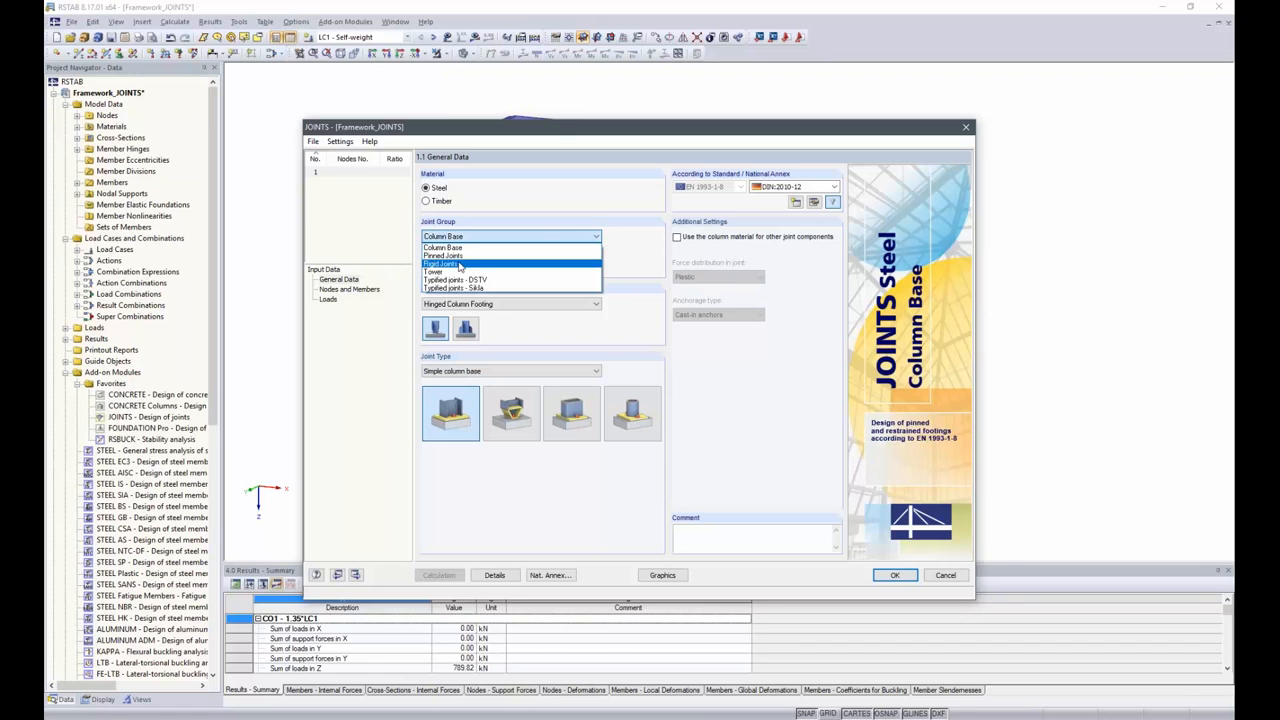
left_click(465, 255)
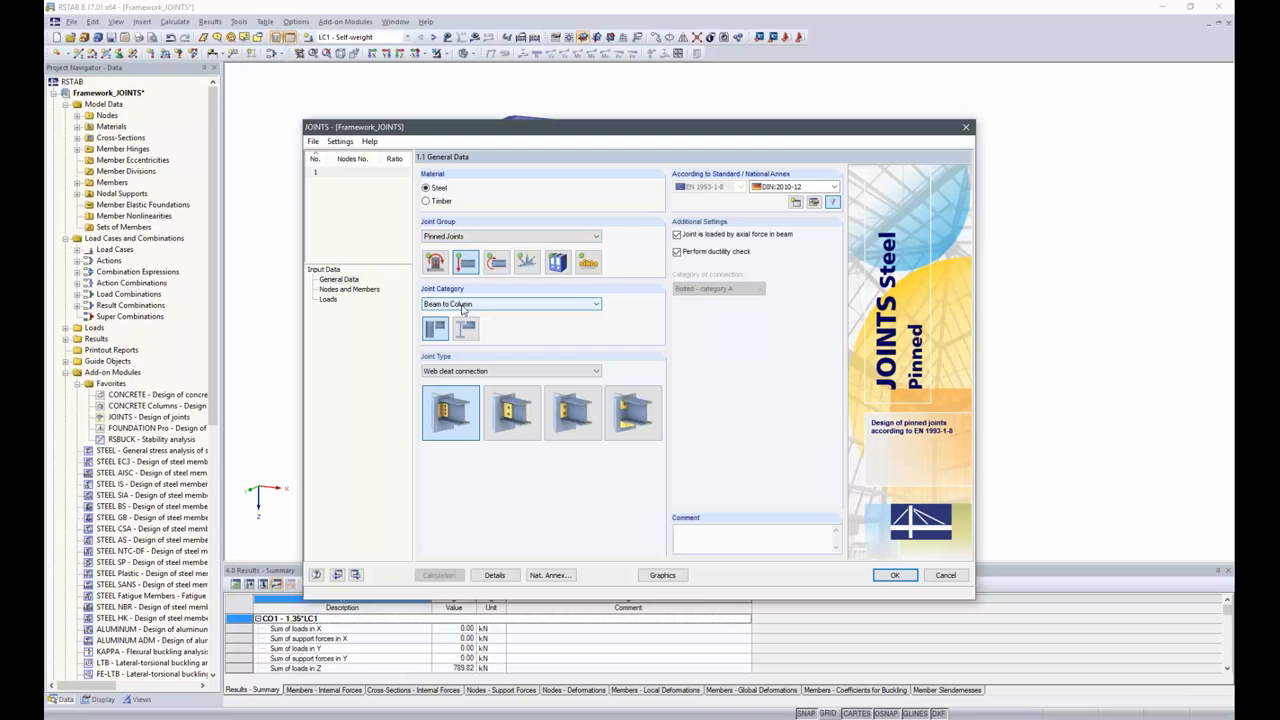
left_click(466, 330)
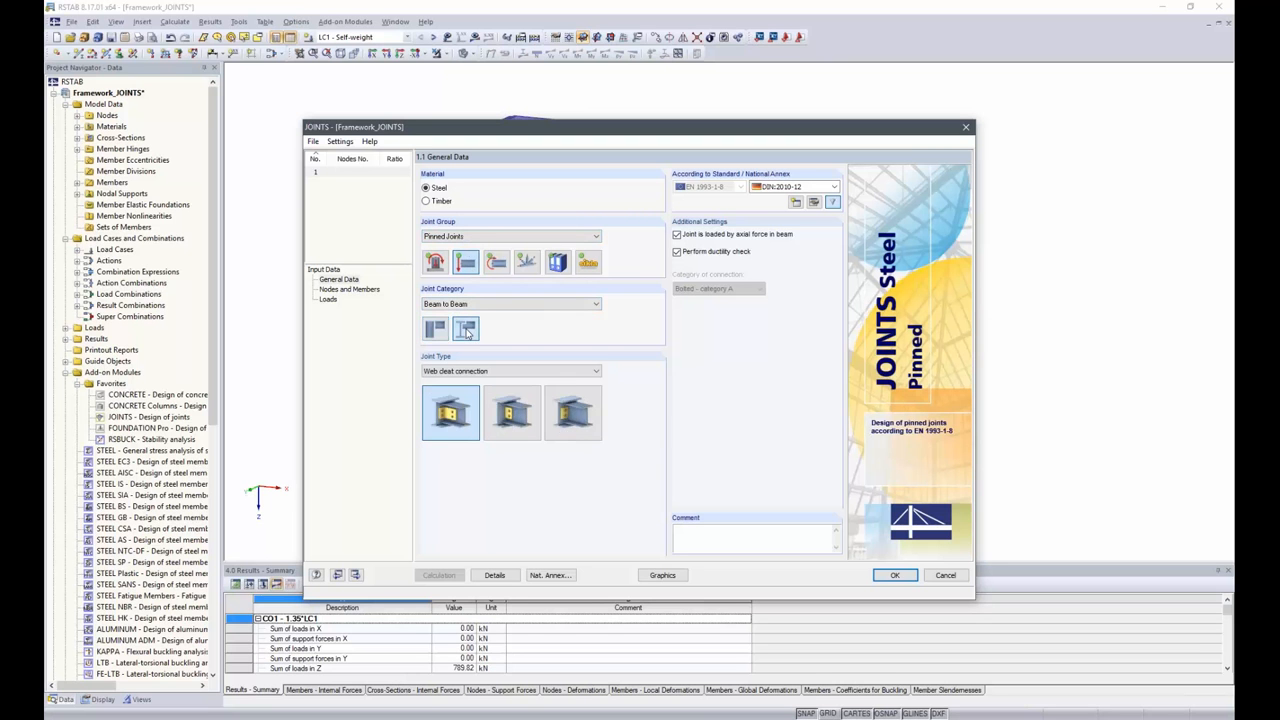
left_click(512, 418)
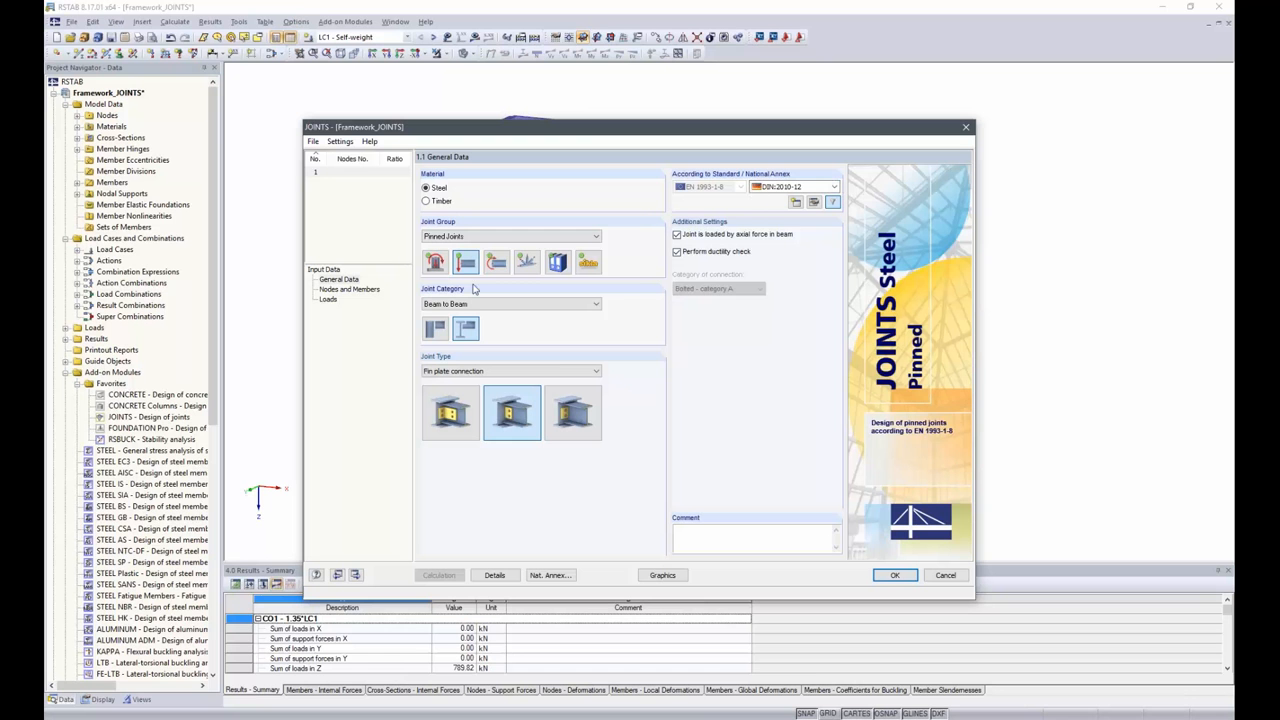
Assign the joint to node 91, picked in the structural model, and accept the default connection geometry.
left_click(332, 291)
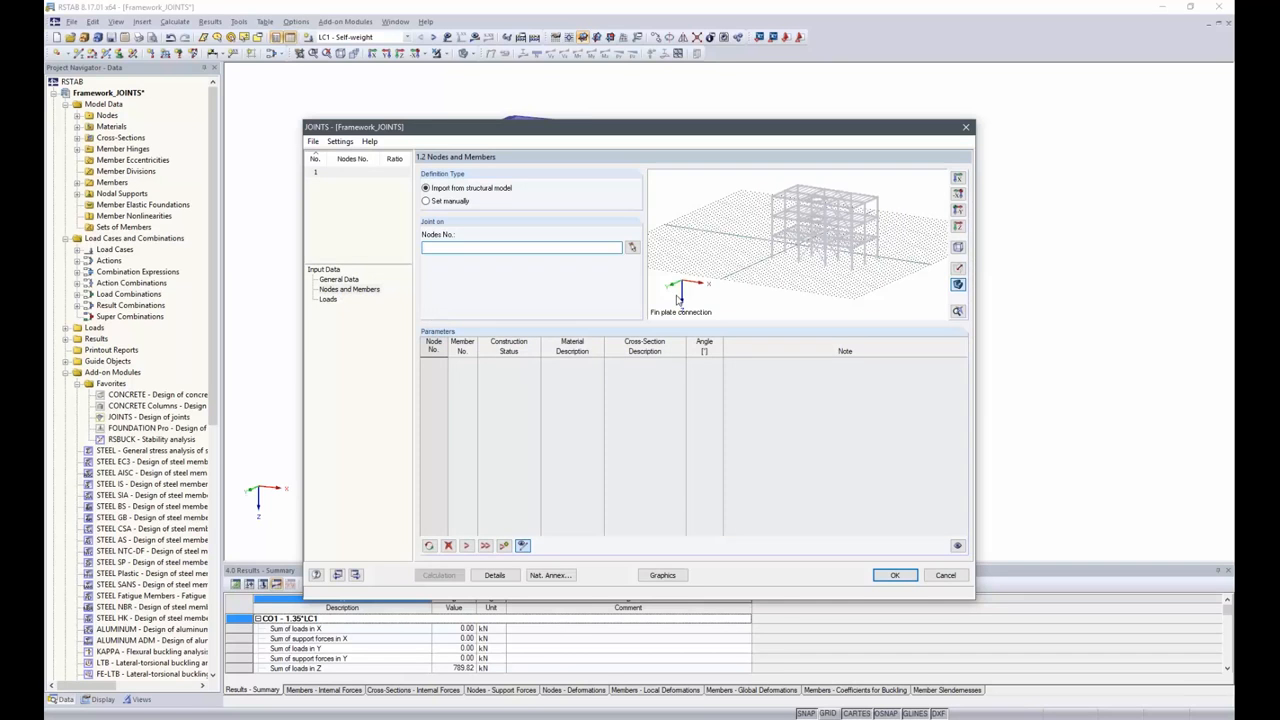
left_click(632, 247)
middle_click_drag(772, 242, 830, 245, "ctrl")
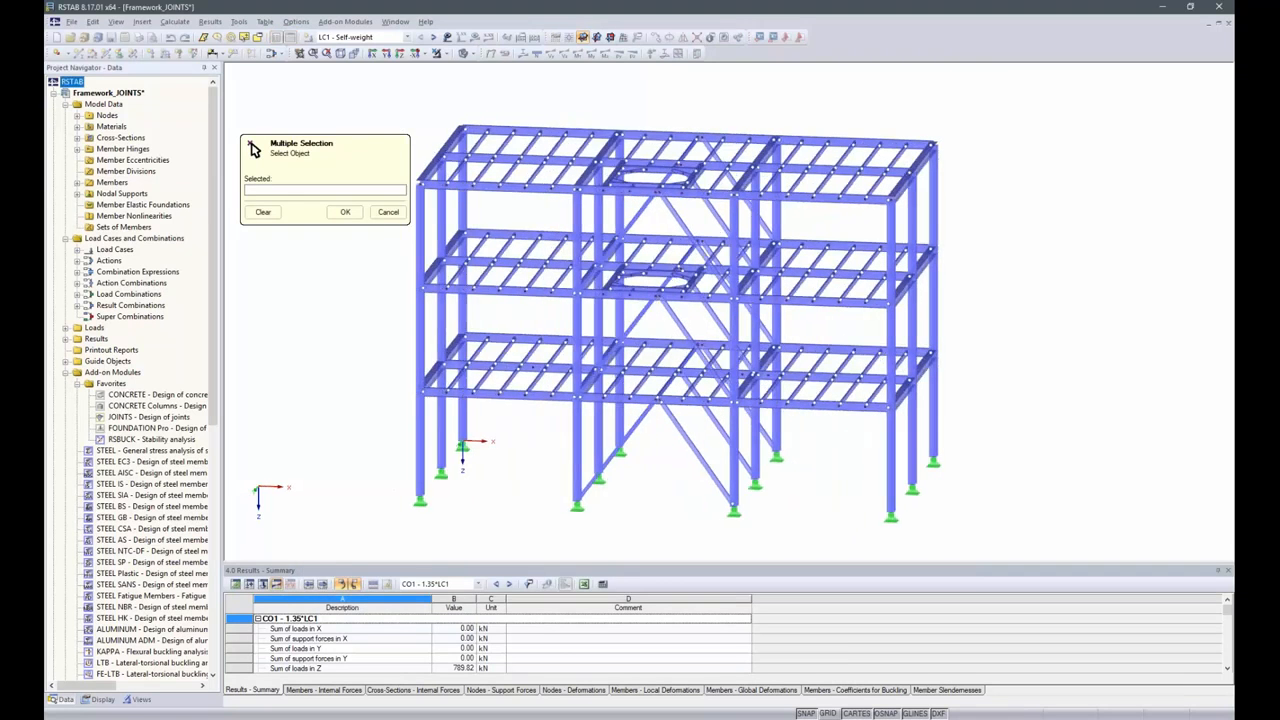
left_click(830, 243)
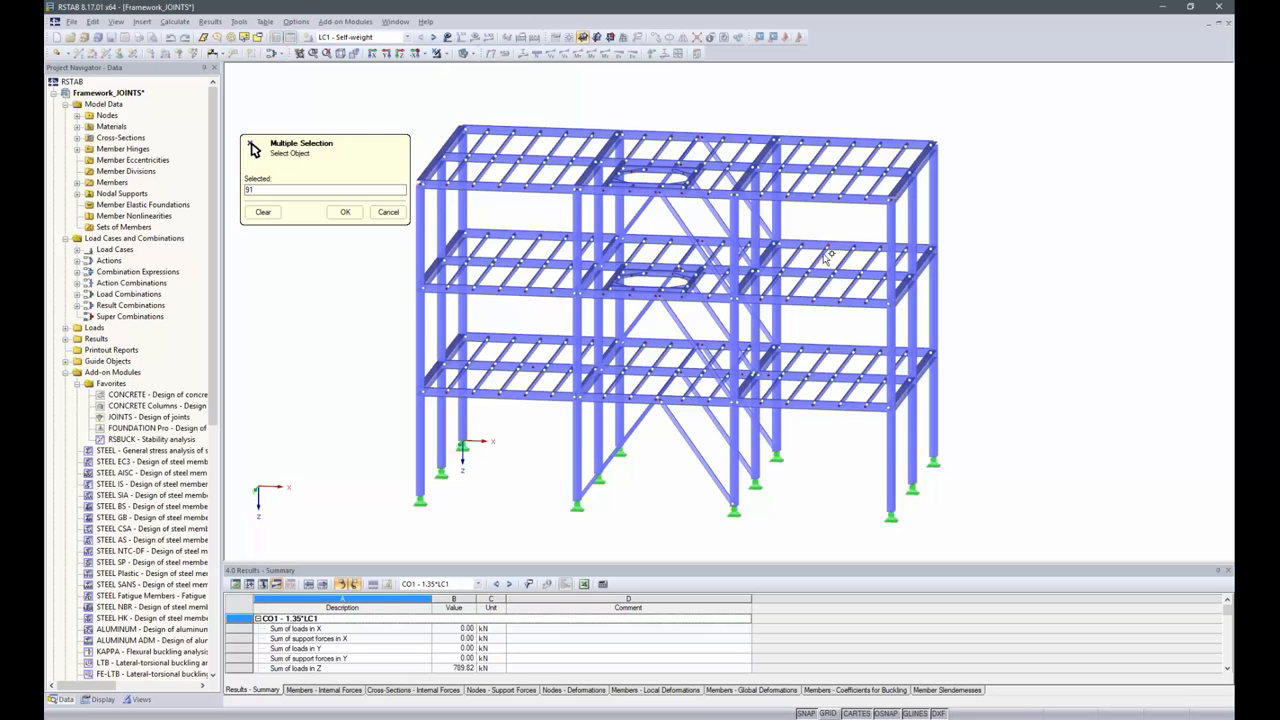
left_click(344, 212)
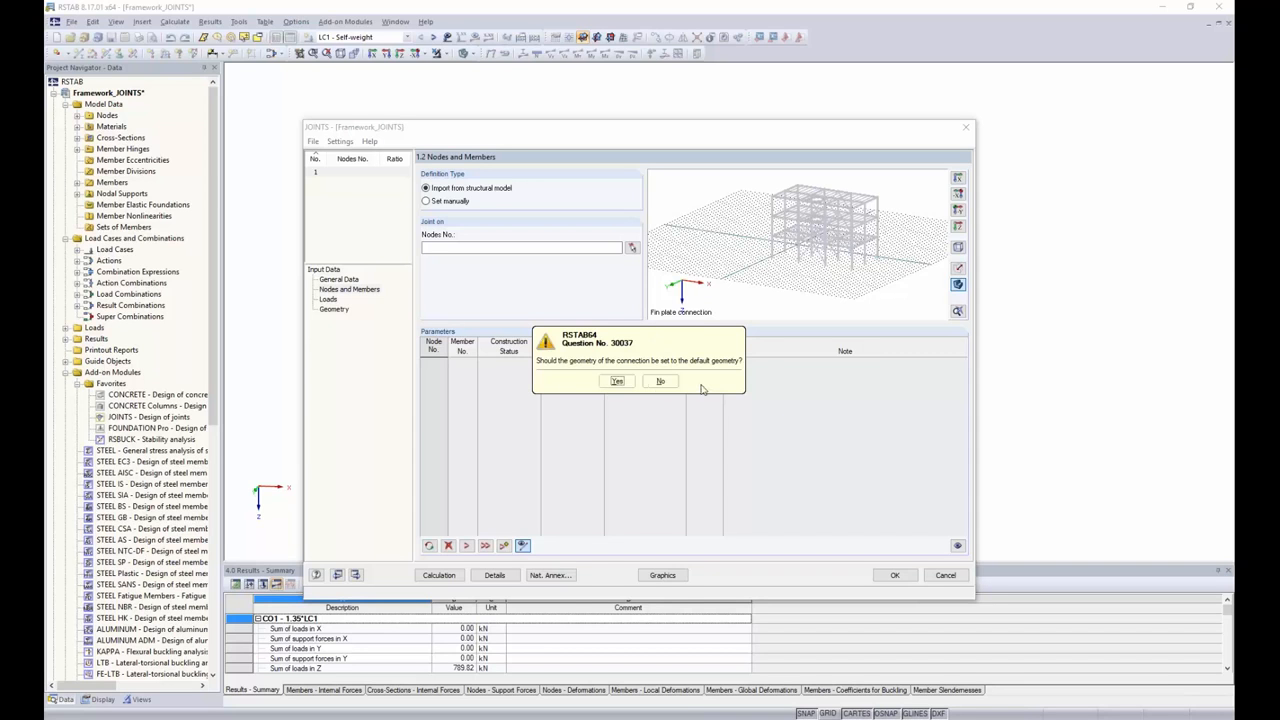
left_click(617, 381)
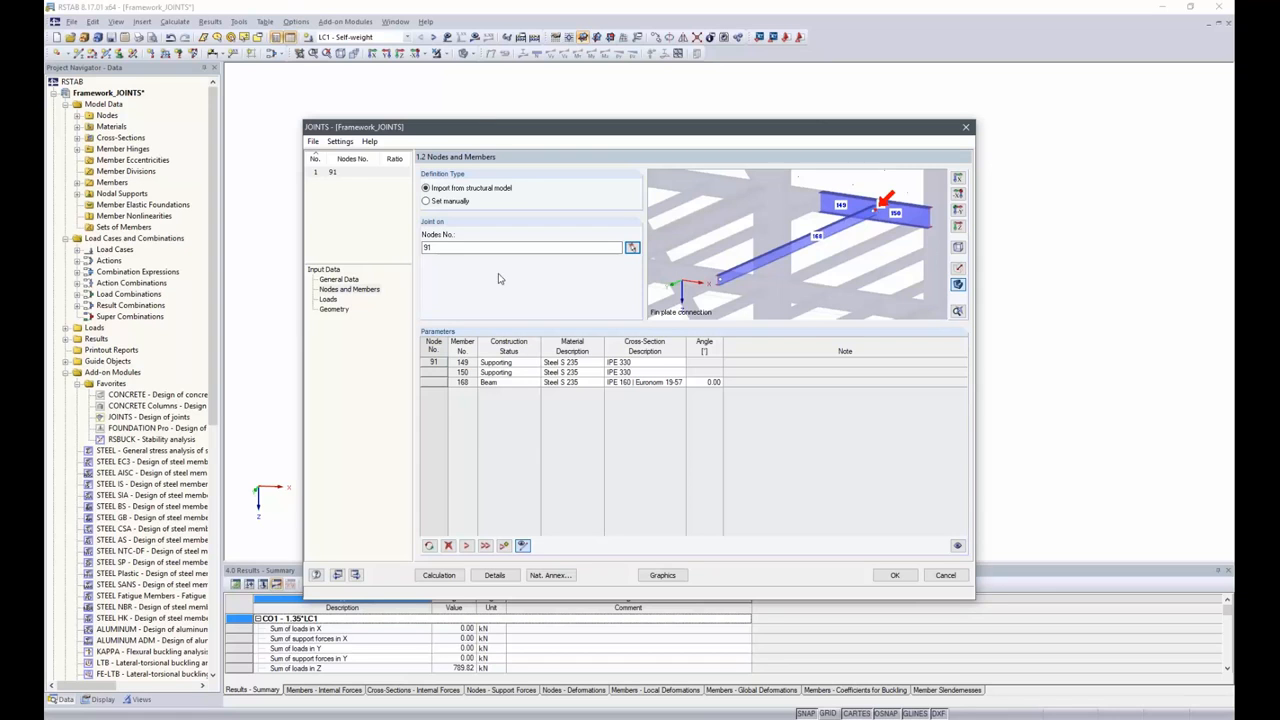
Add result combination RC1, ULS (STR/GEO), to the loads selected for design.
left_click(328, 299)
scroll(476, 354, "down", 3)
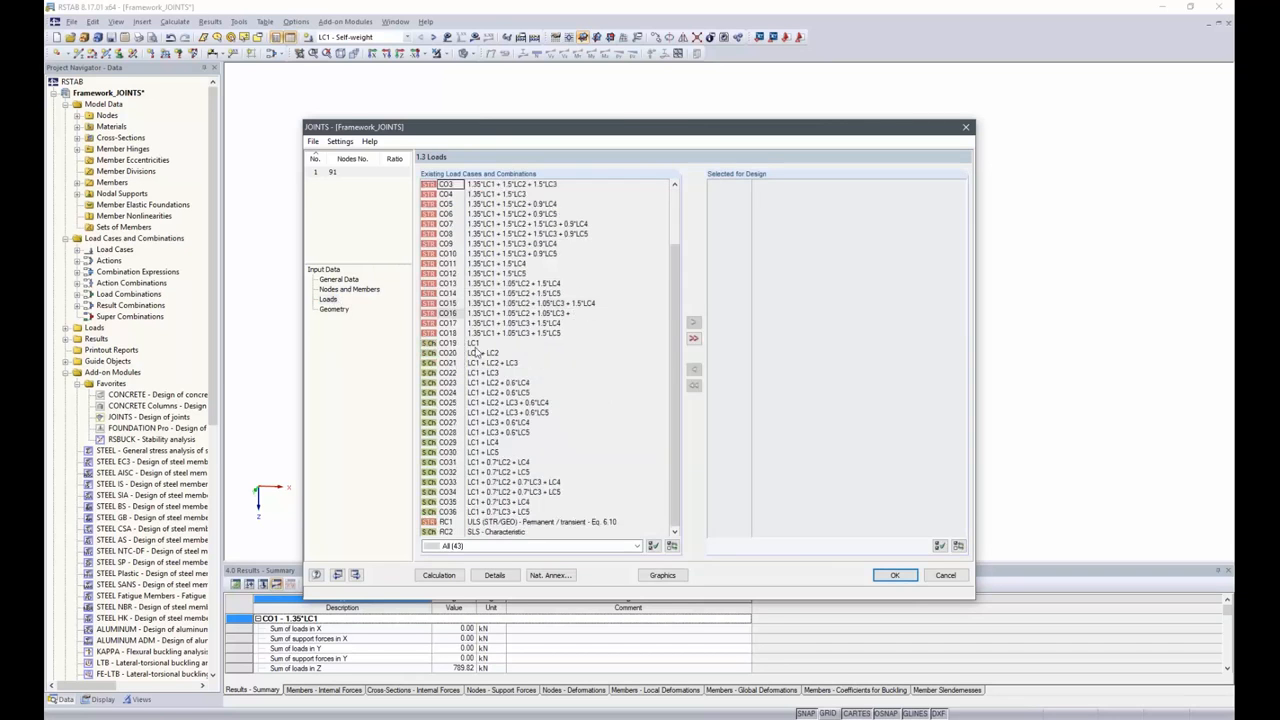
double_click(470, 525)
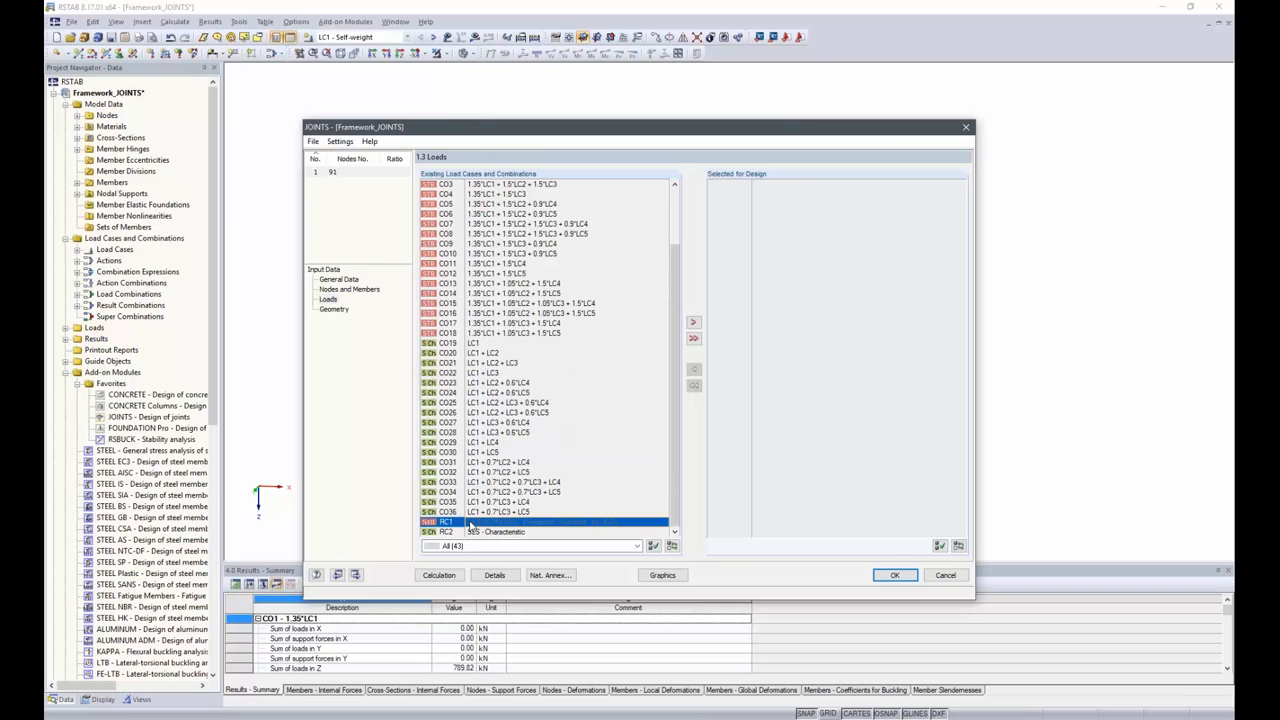
In the joint geometry, set the fin plate height to 80 mm and the plate width to 150 mm.
left_click(333, 309)
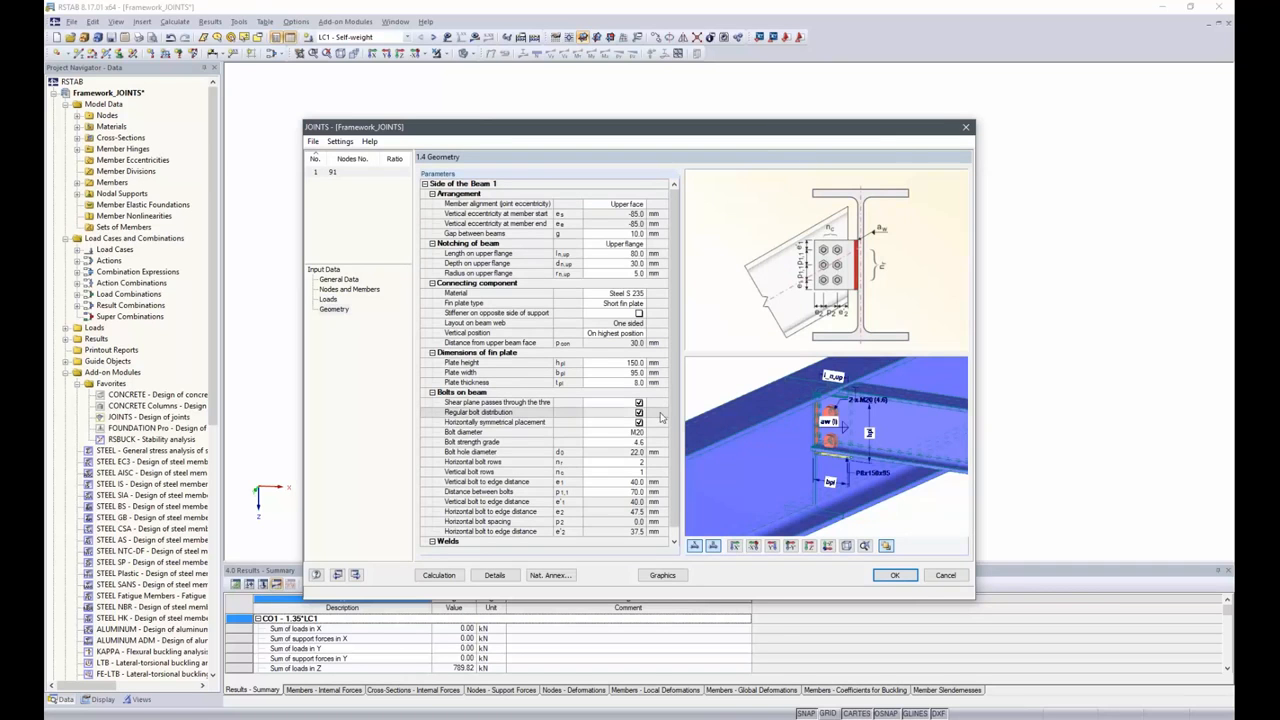
middle_click_drag(864, 426, 770, 414, "ctrl")
scroll(880, 424, "up", 6)
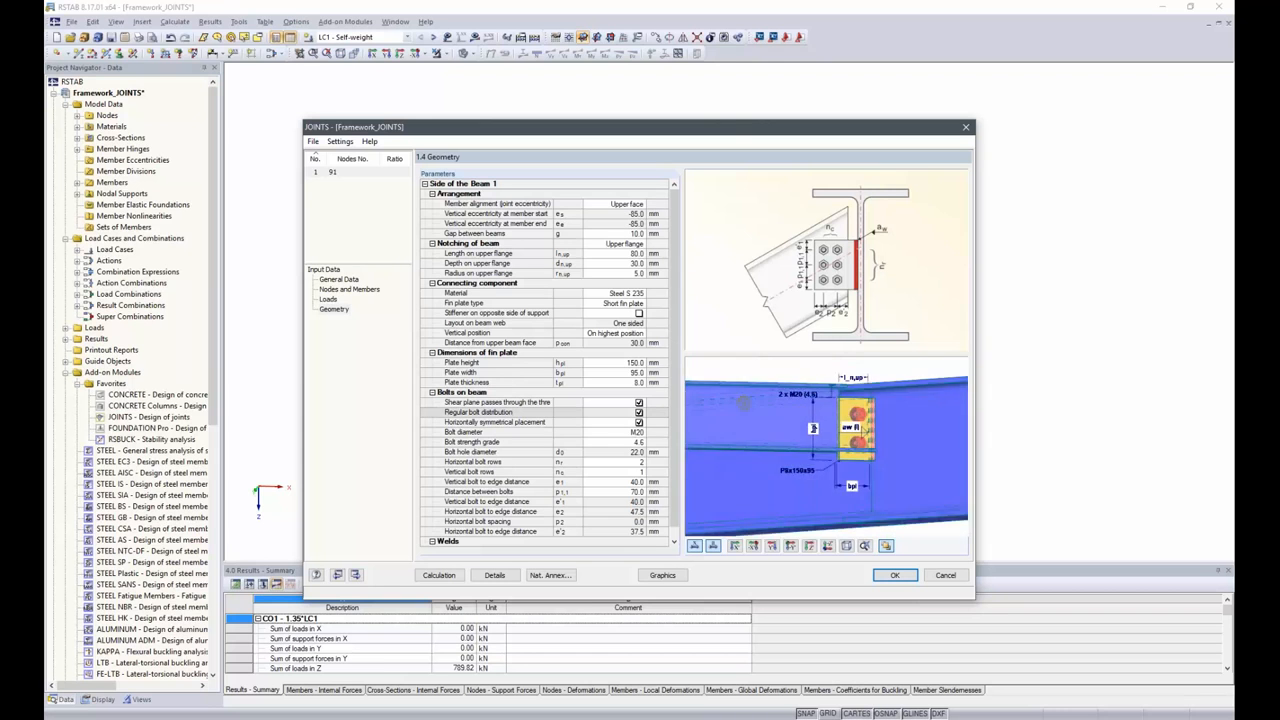
middle_click_drag(854, 404, 854, 469)
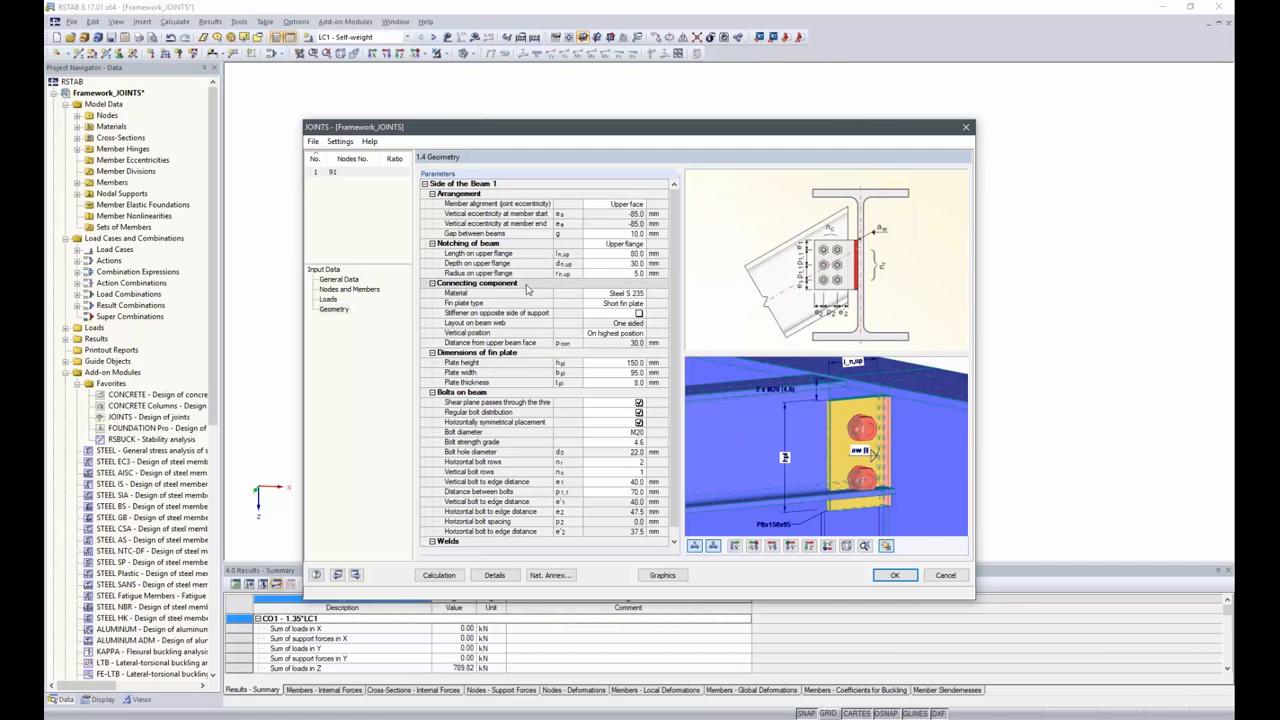
left_click(617, 362)
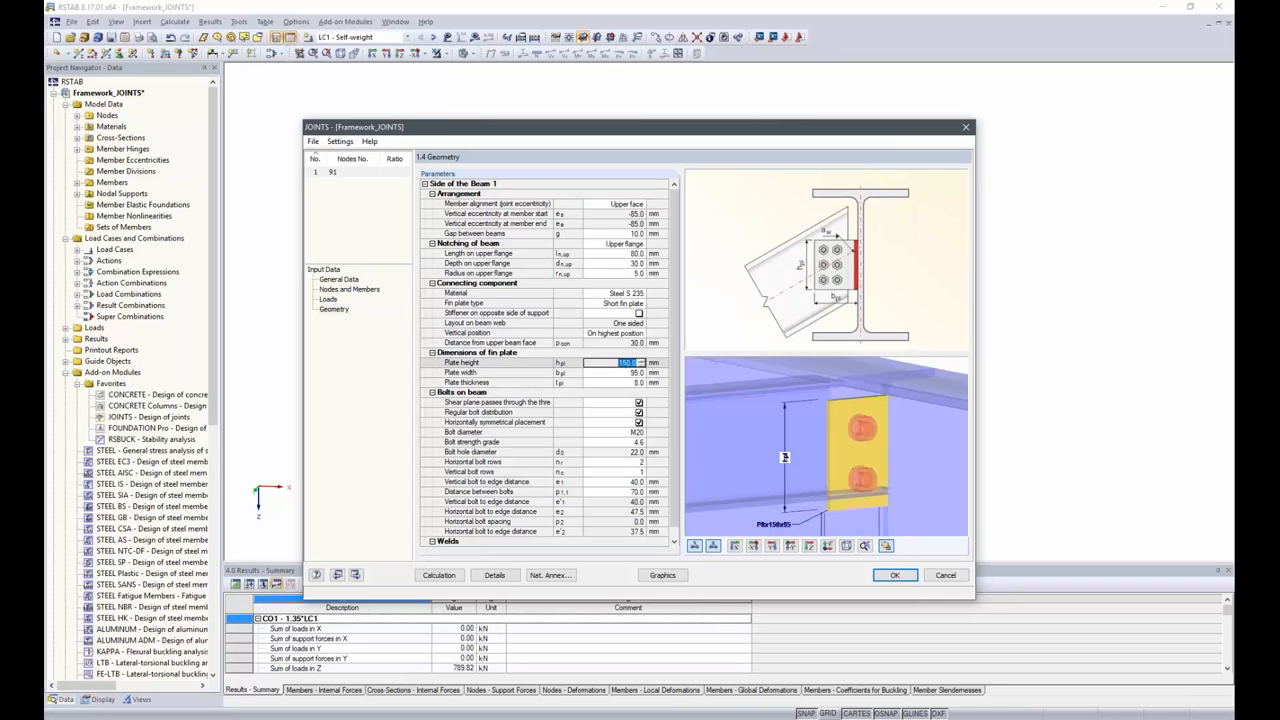
type("80")
left_click(633, 372)
type("150")
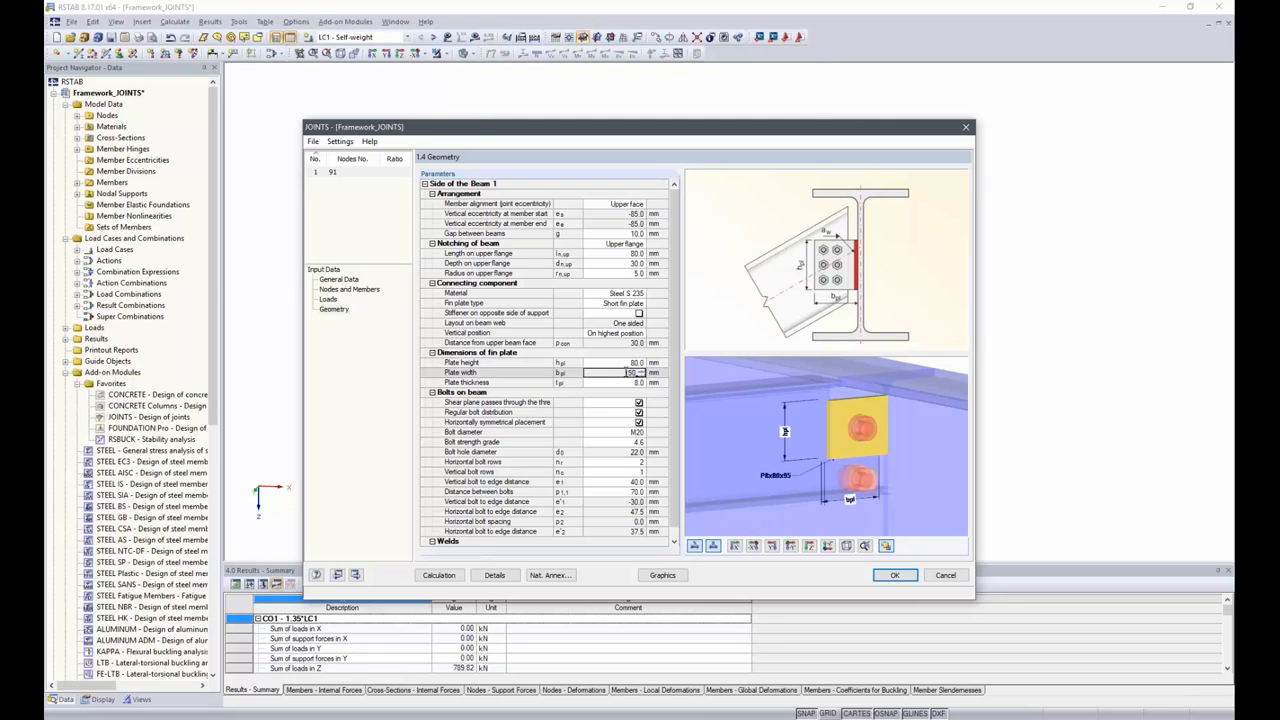
key("Return")
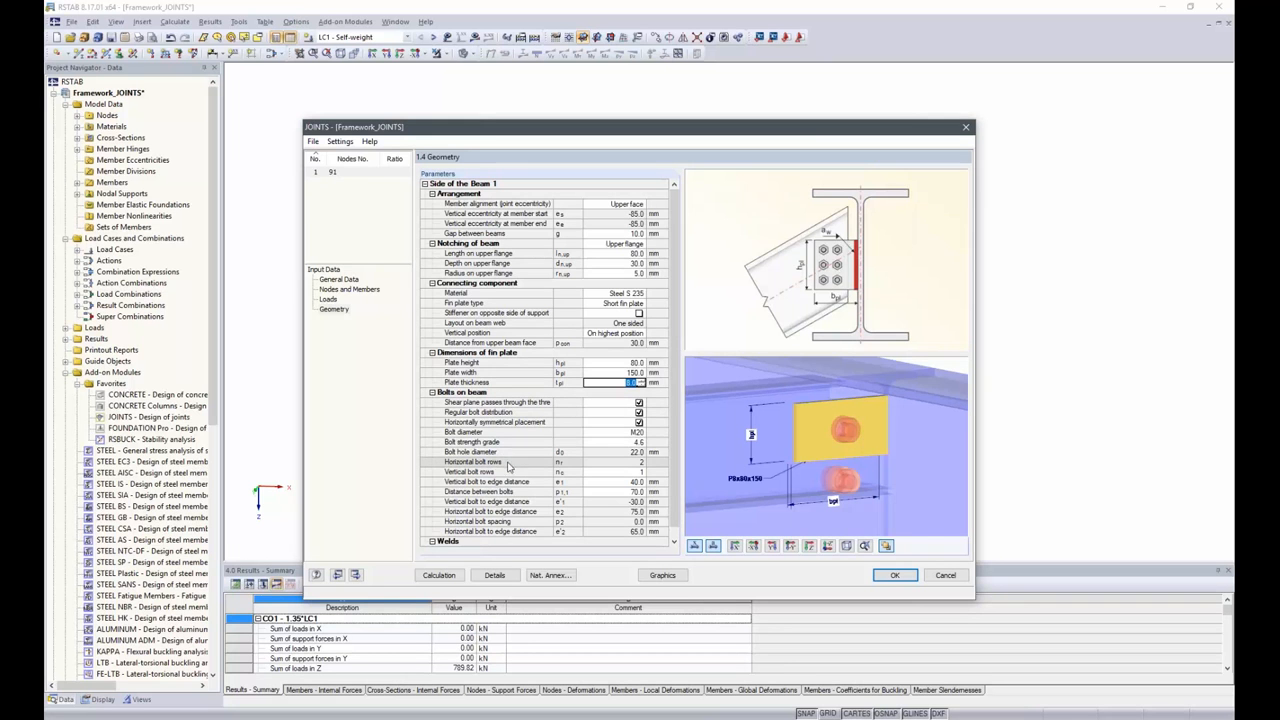
Turn off the shear plane passing through the thread and set the beam bolts to M16, strength grade 10.9.
left_click(640, 402)
left_click(640, 402)
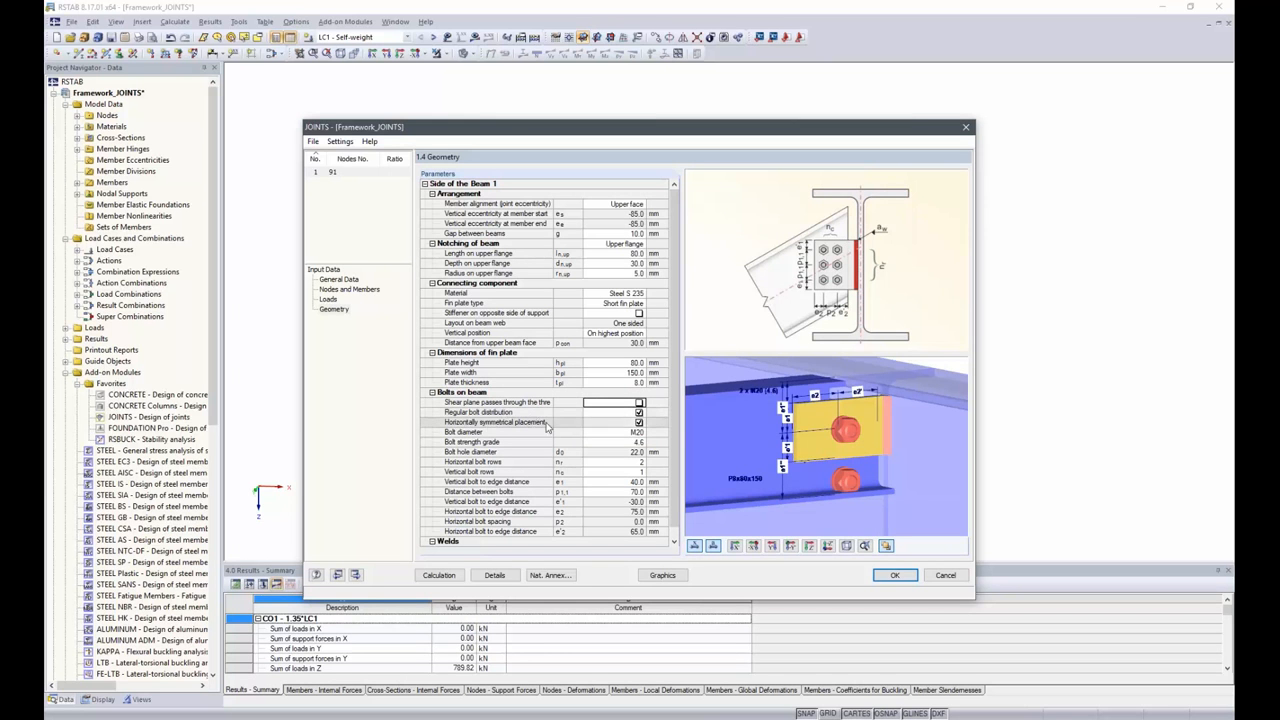
left_click(636, 432)
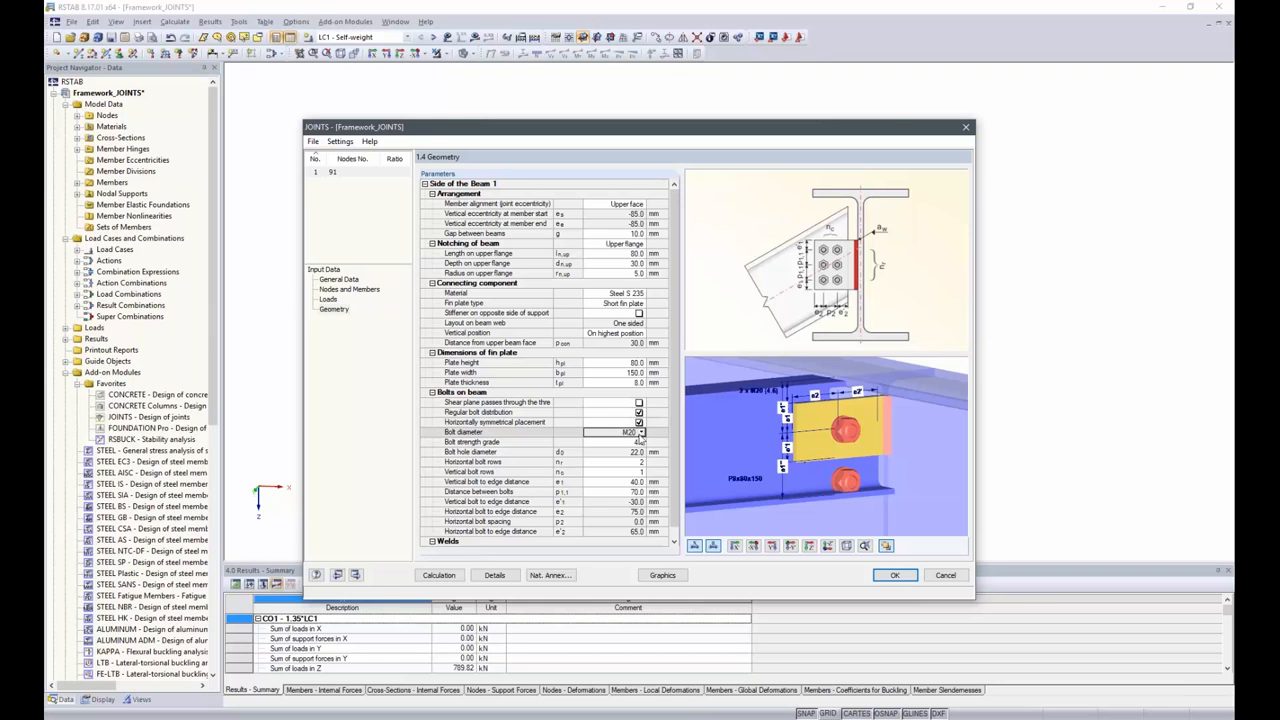
left_click(643, 433)
left_click(618, 466)
left_click(628, 443)
left_click(643, 442)
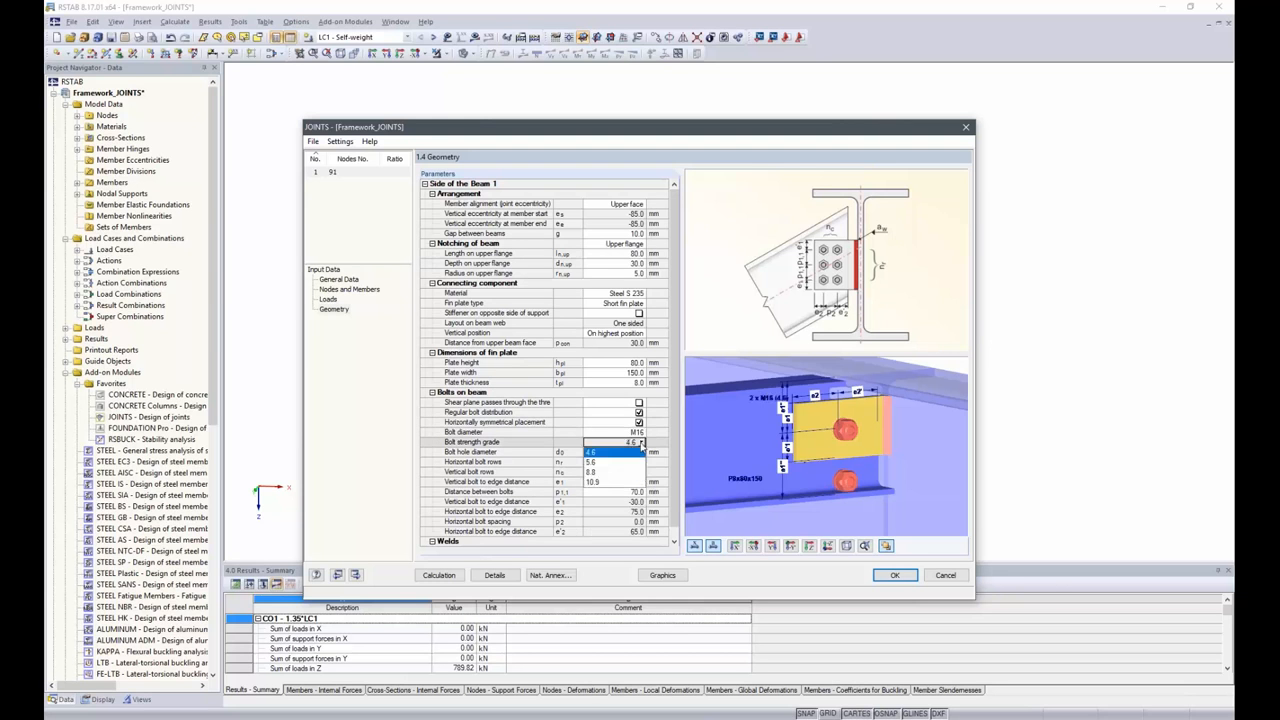
left_click(612, 484)
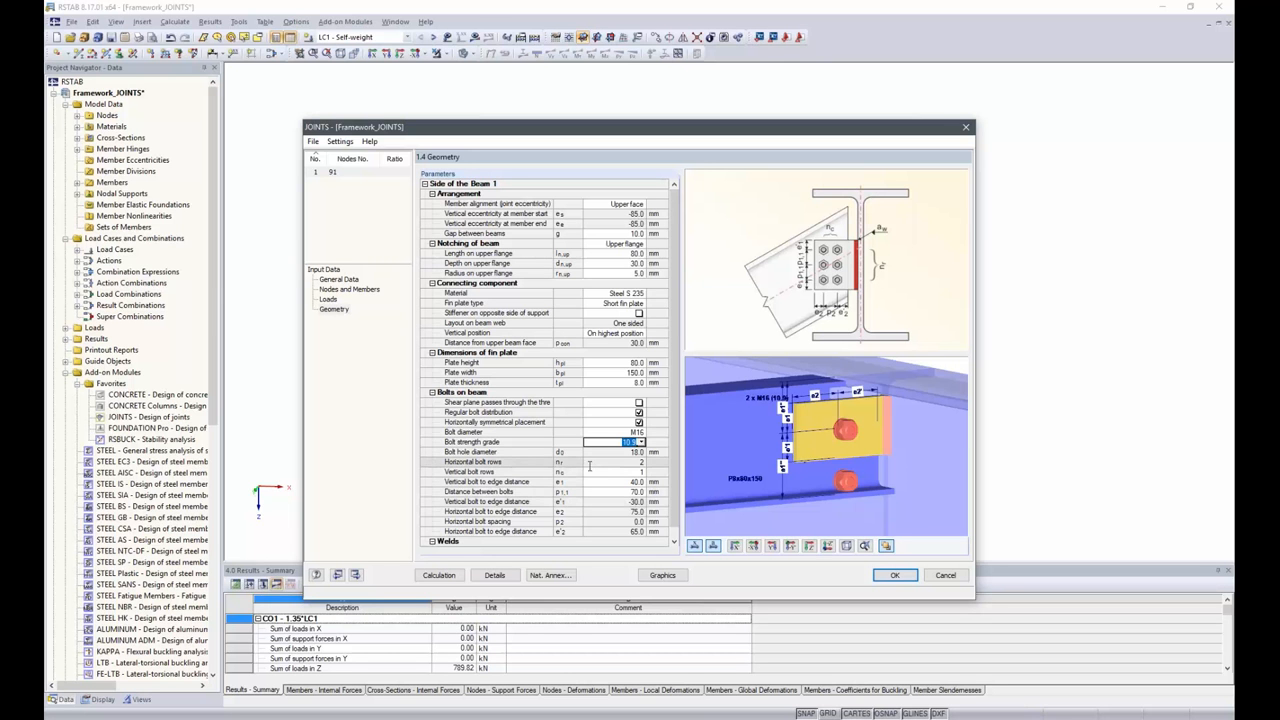
Set the beam bolts to 2 vertical rows and 1 horizontal row.
scroll(590, 466, "down", 1)
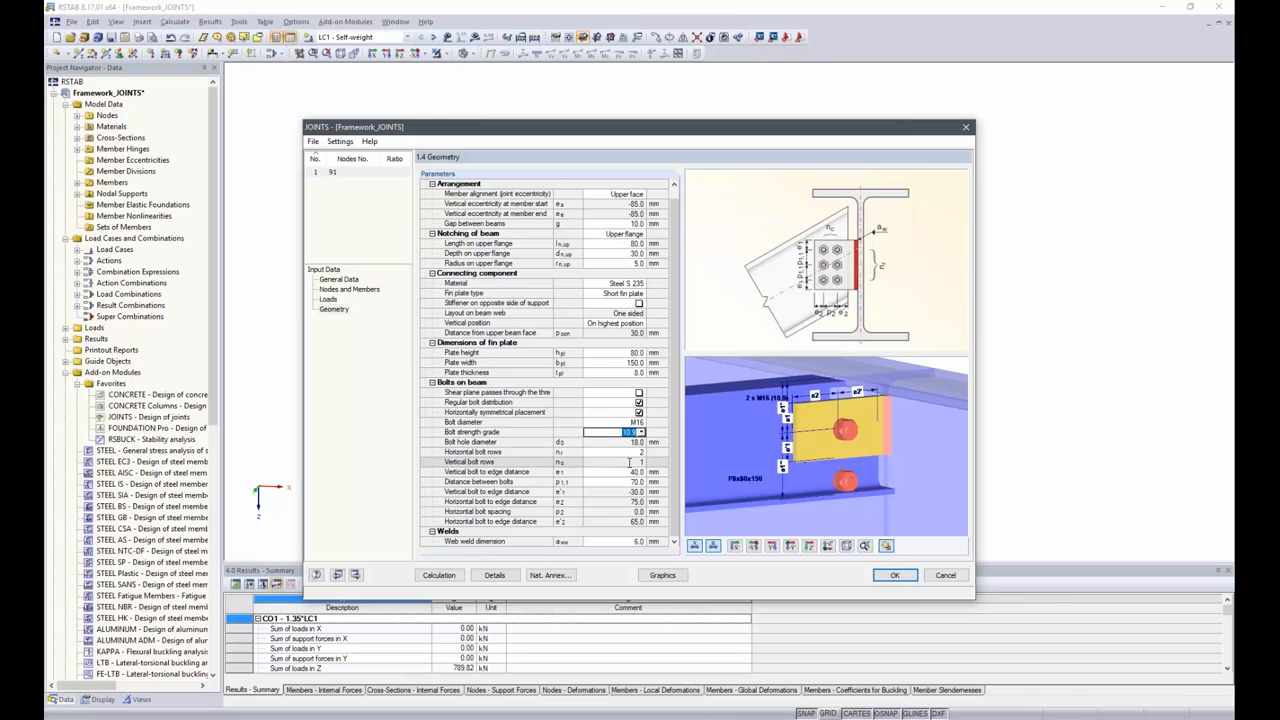
left_click(629, 461)
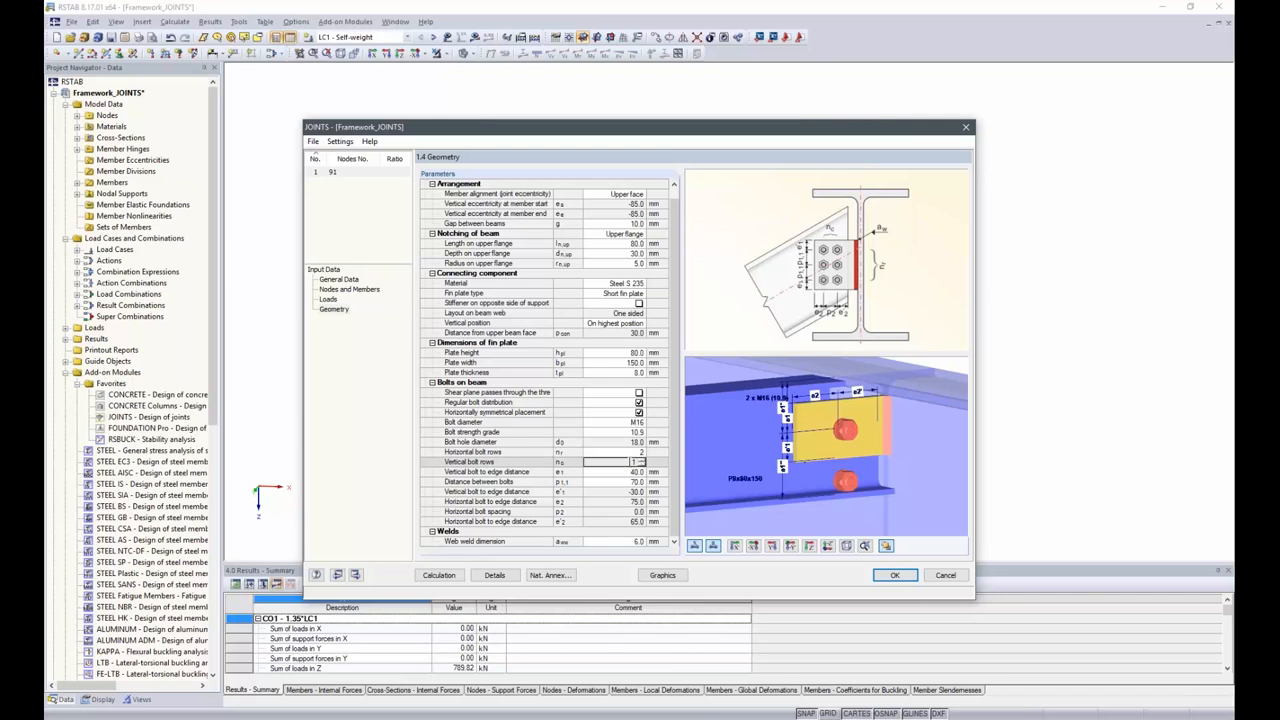
left_click(642, 459)
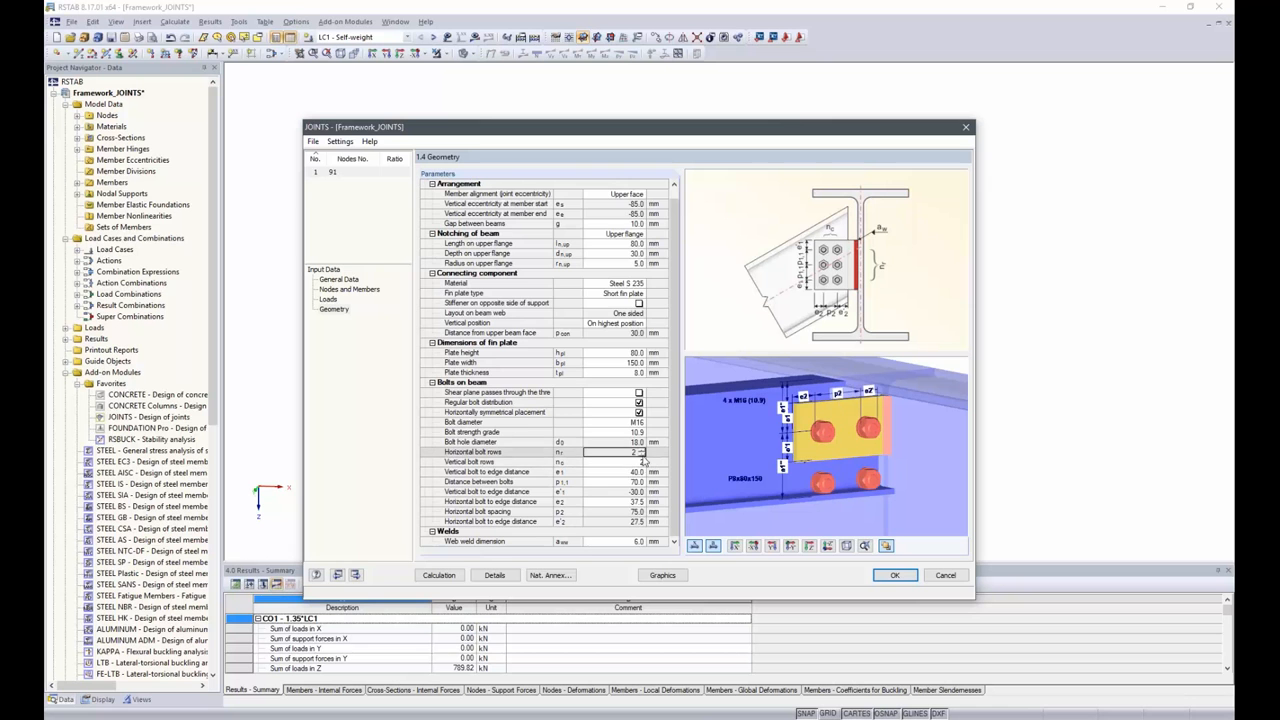
left_click(643, 456)
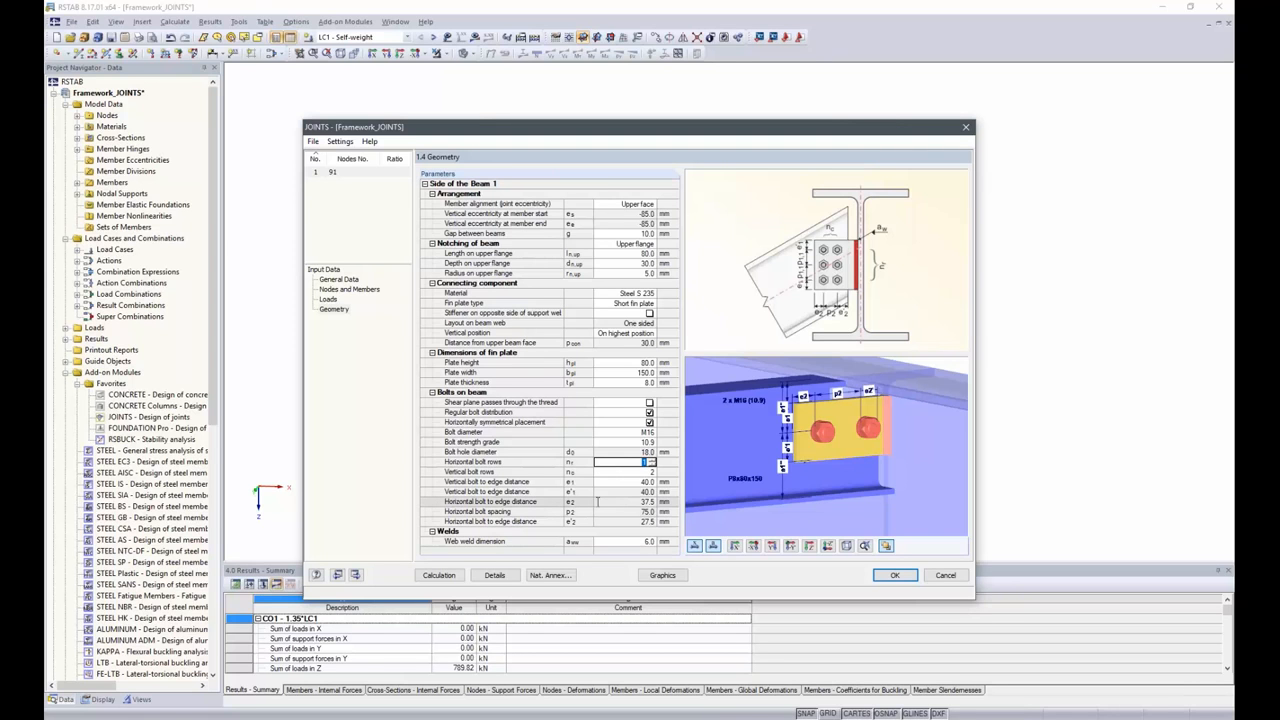
Set the horizontal bolt to edge distance e2 to 40 mm and the web weld dimension to 4 mm.
left_click(628, 501)
double_click(636, 501)
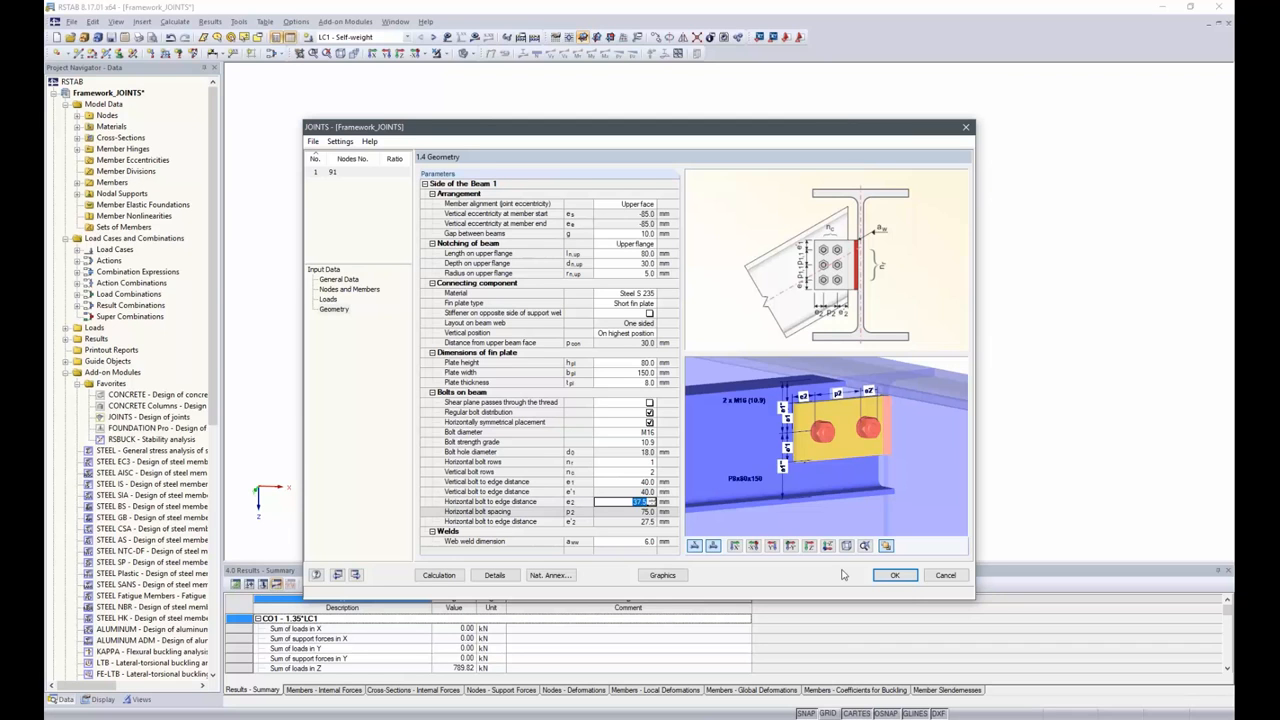
type("40")
key("Return")
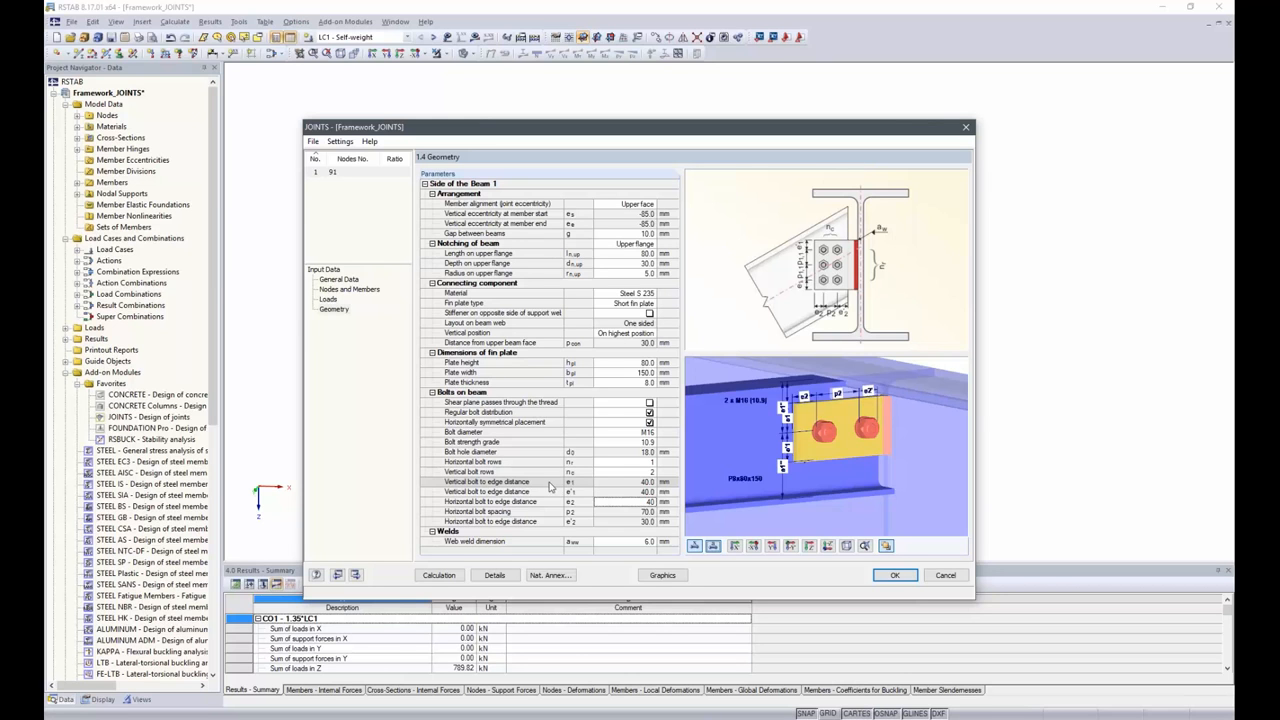
left_click(630, 541)
double_click(632, 541)
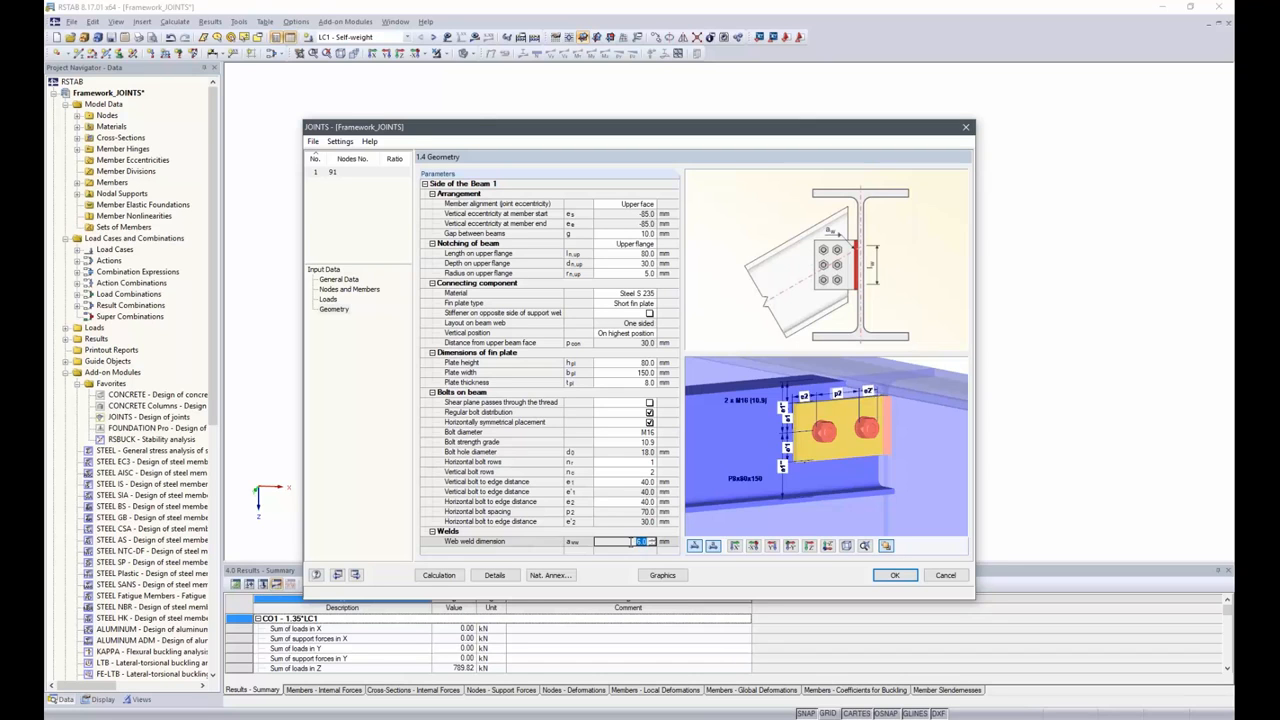
type("4")
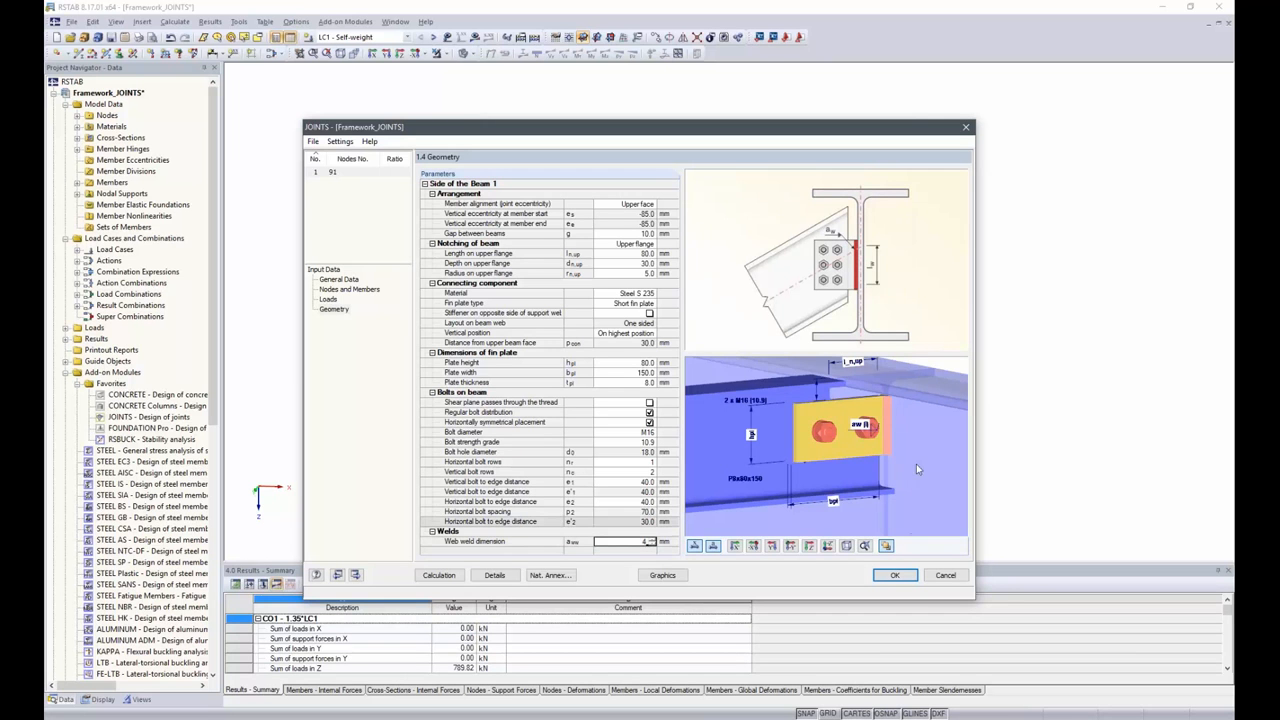
left_click(643, 522)
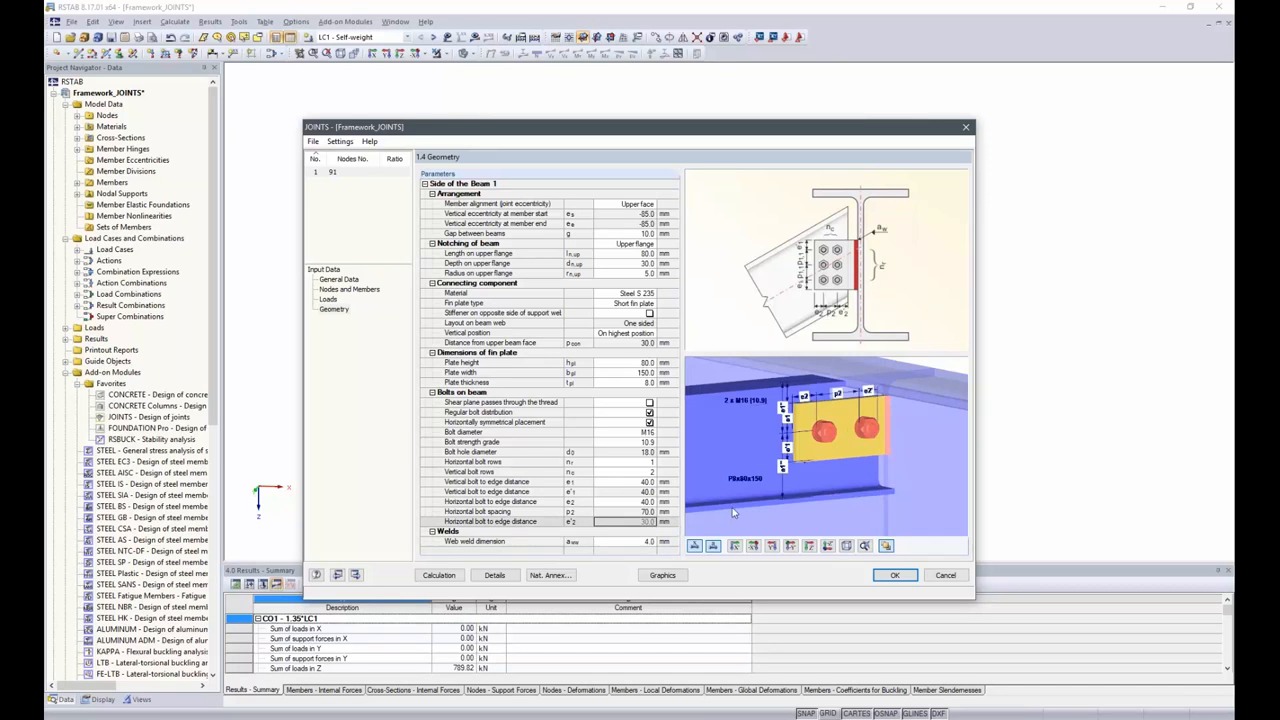
Calculate the joint design and inspect the plate in bending check in the design summary against the input geometry.
left_click(441, 577)
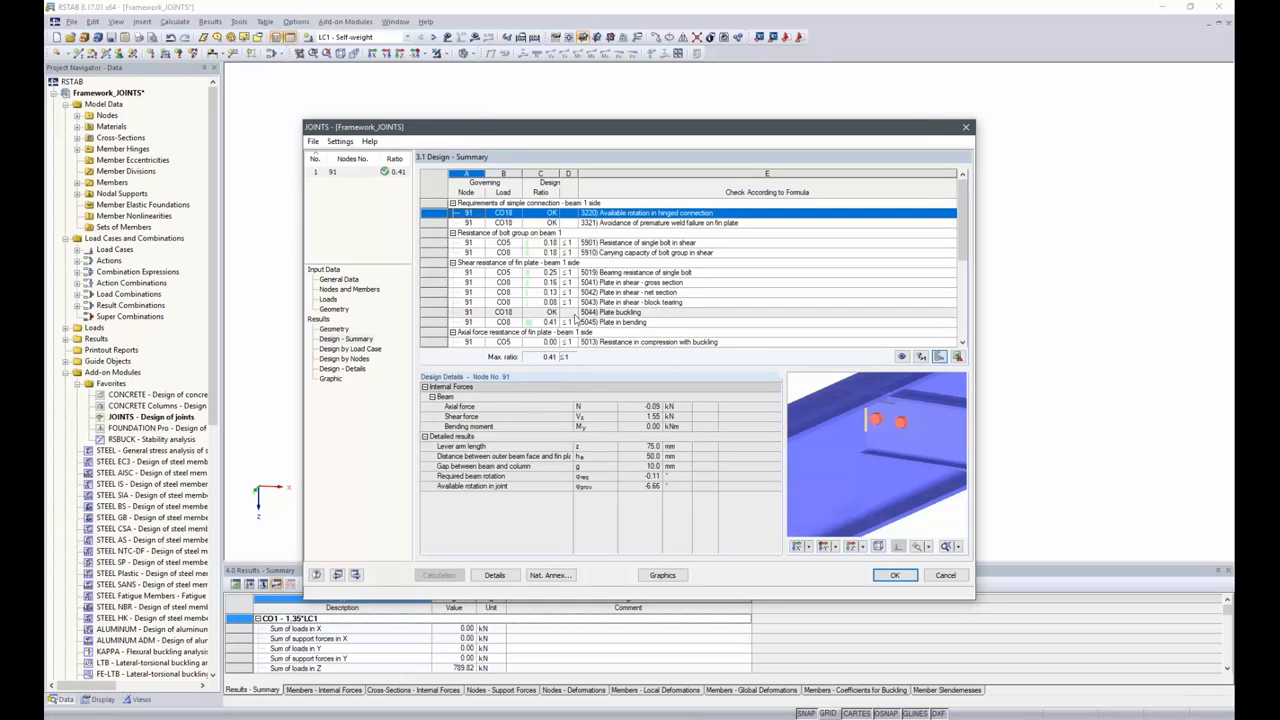
scroll(553, 308, "down", 3)
scroll(553, 308, "up", 1)
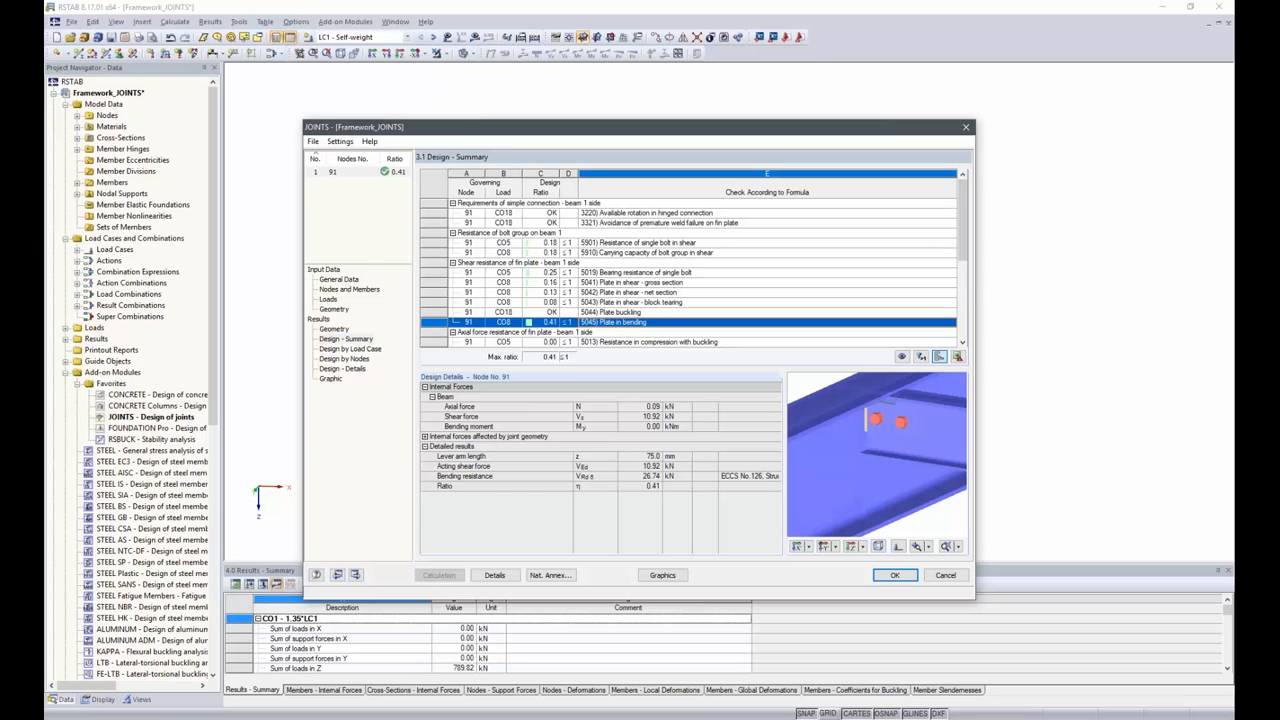
left_click(340, 308)
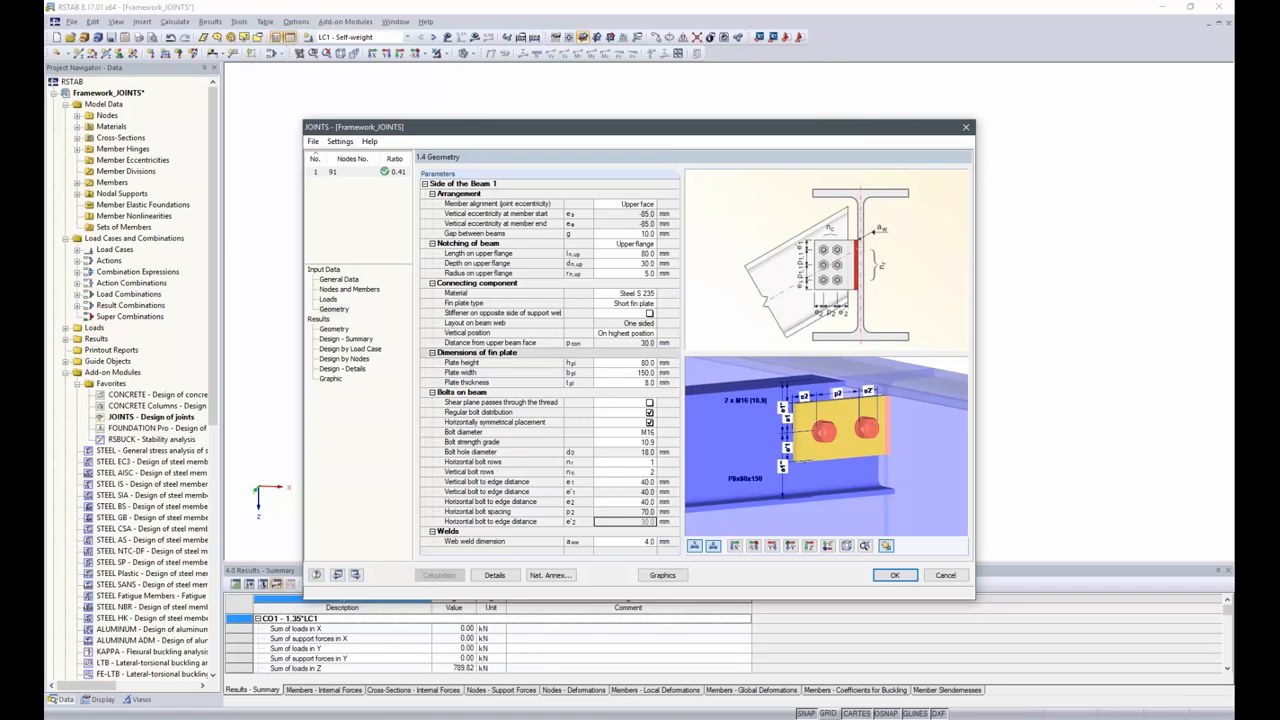
left_click(366, 340)
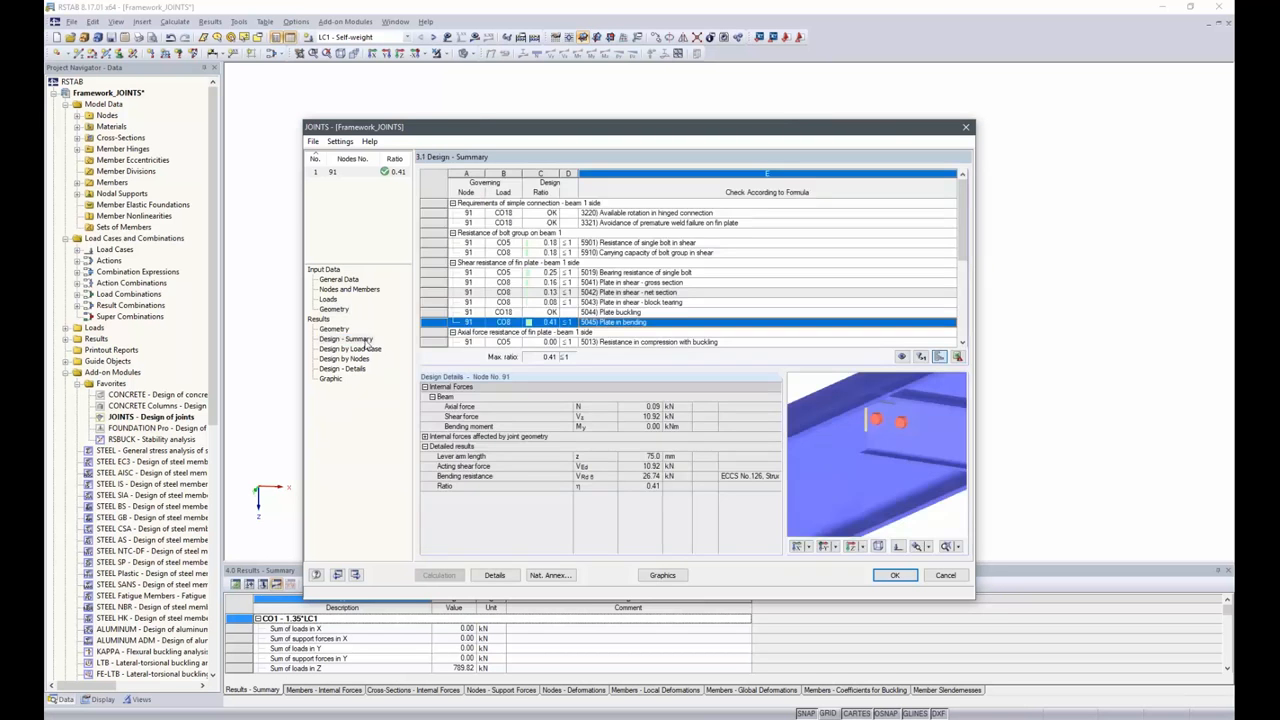
Review the results geometry and the designs by load case, by nodes and in detail.
left_click(336, 329)
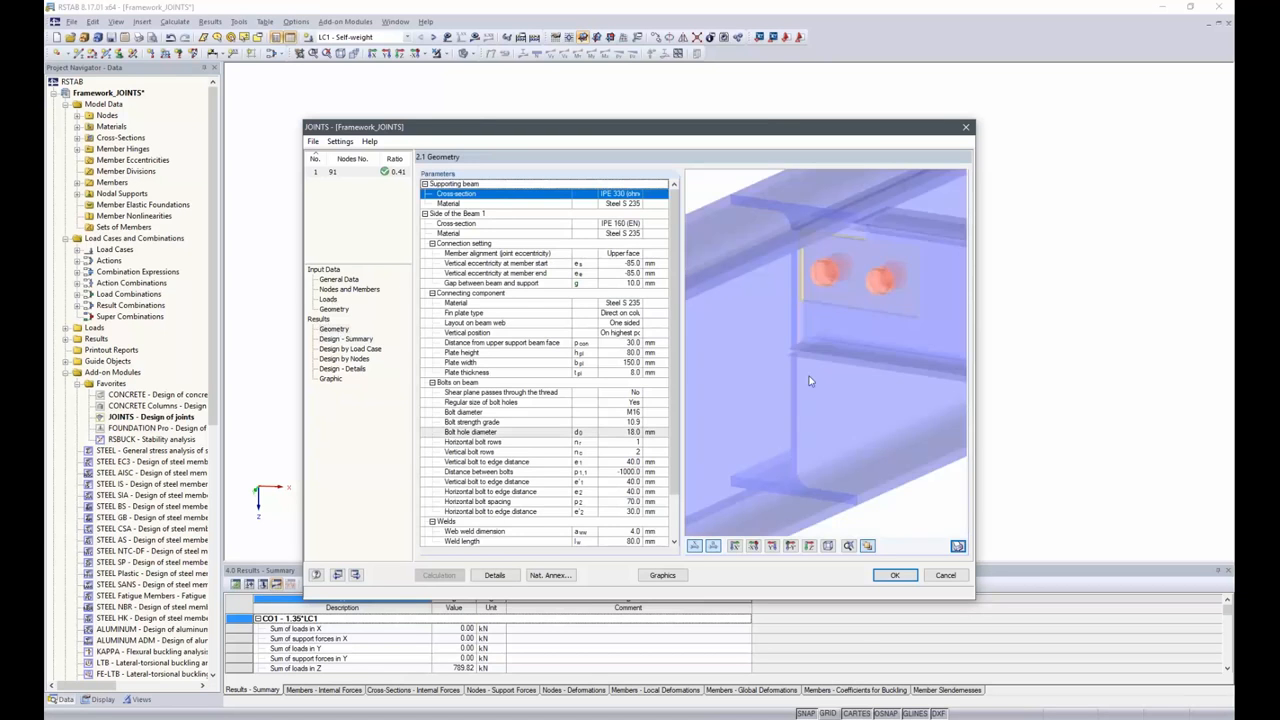
left_click(358, 350)
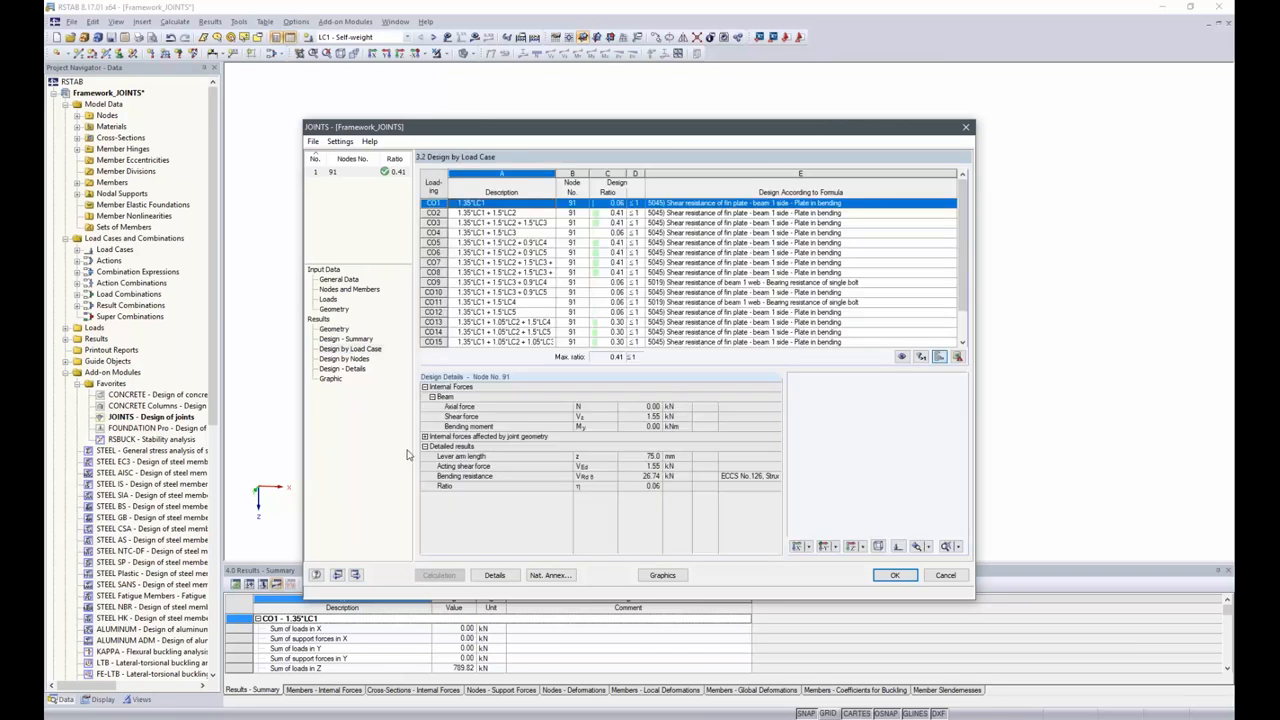
left_click(358, 359)
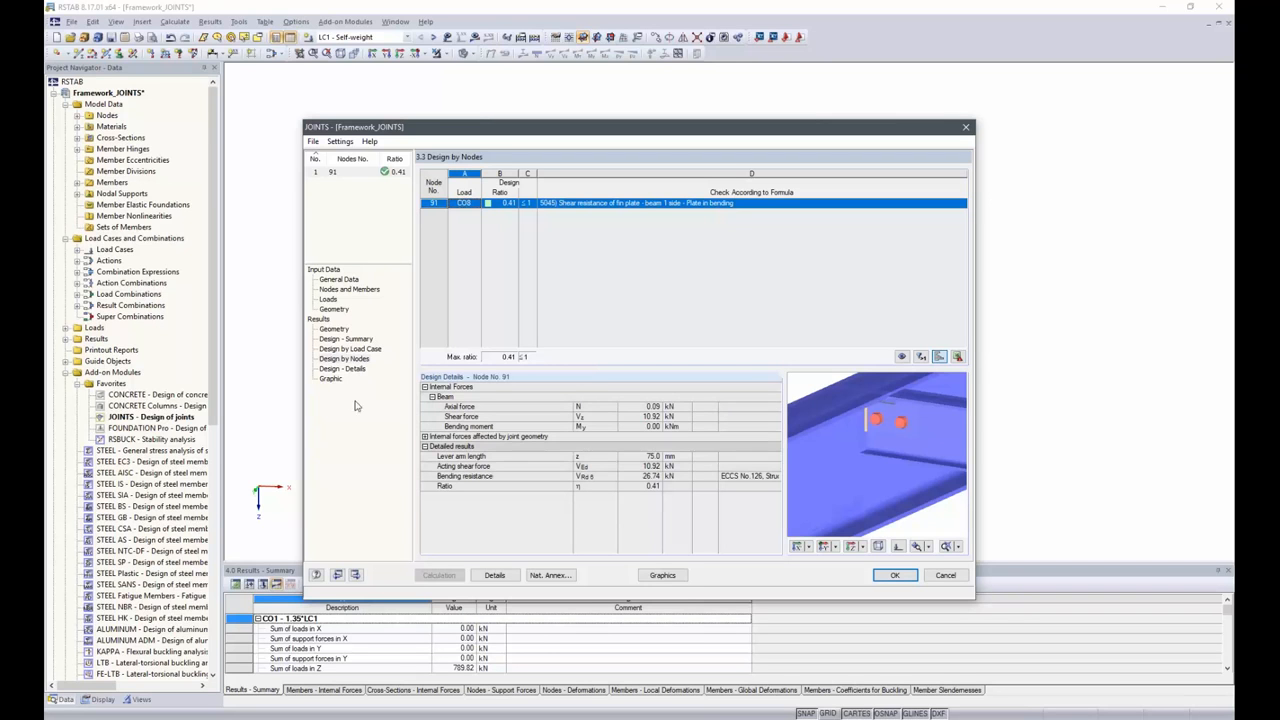
left_click(342, 368)
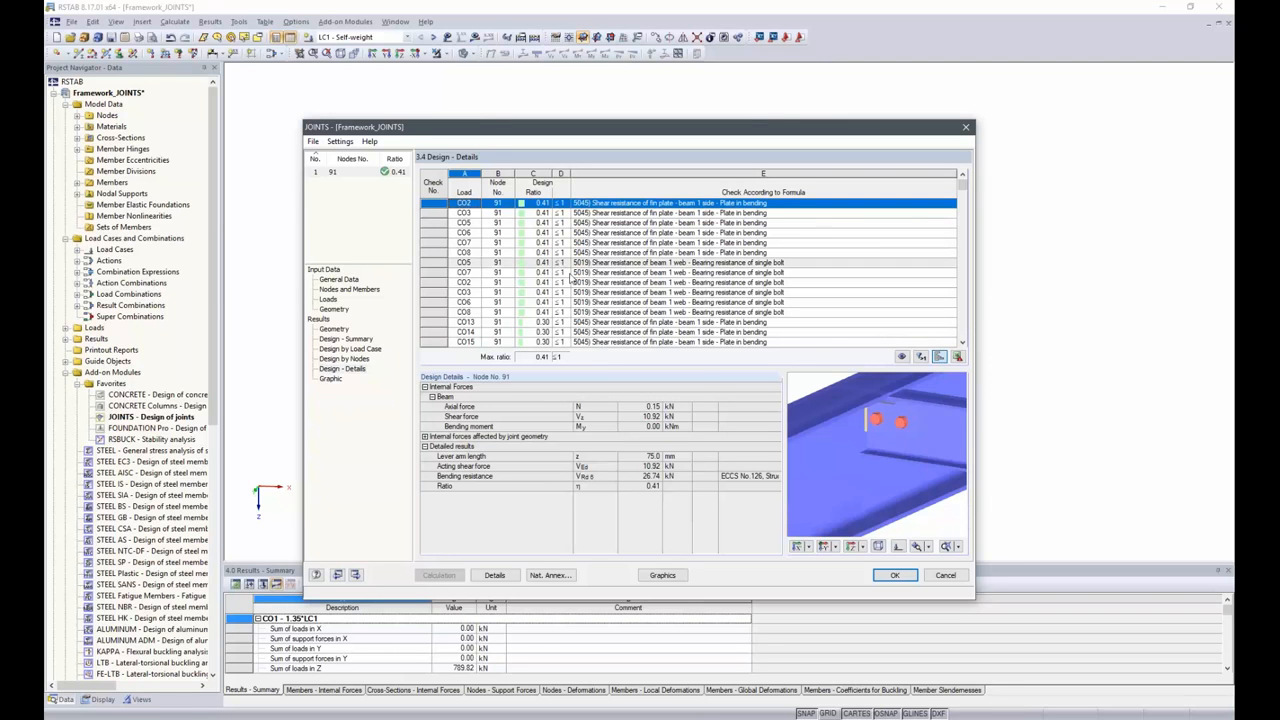
Inspect the connection in the results graphic from several angles, toggling the supporting beam's outlines on and off.
left_click(356, 575)
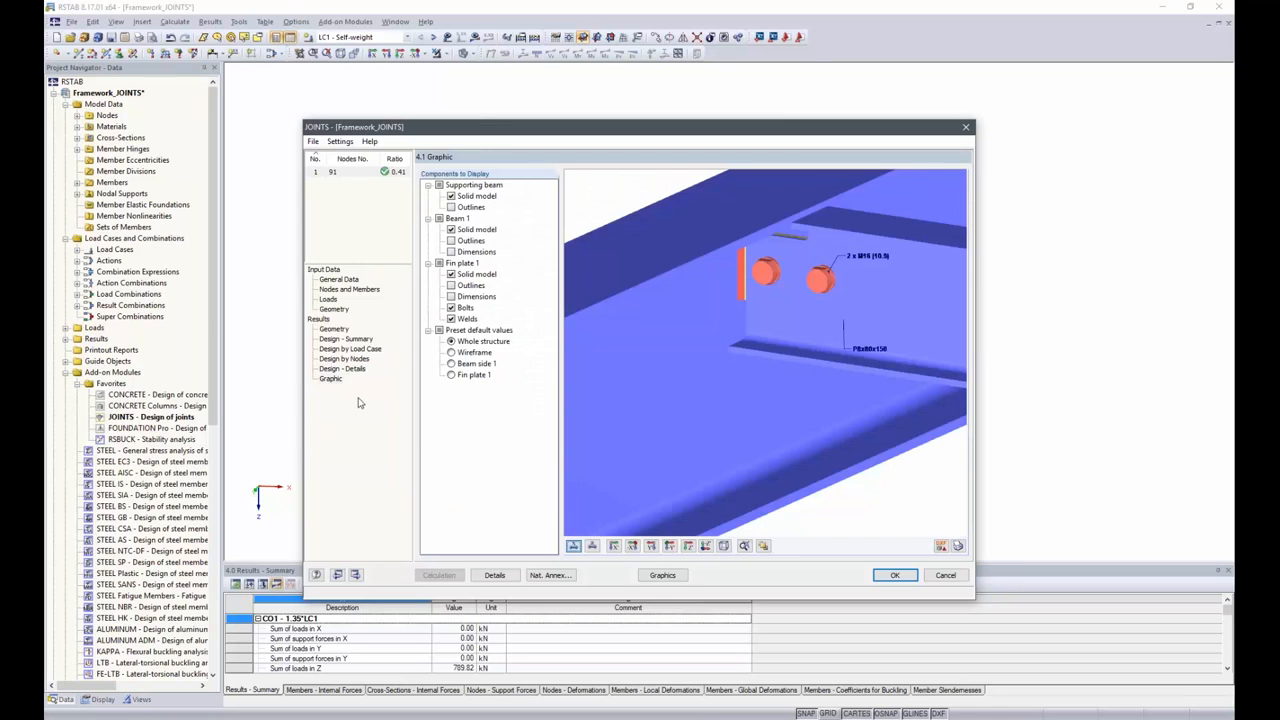
middle_click_drag(643, 328, 714, 328, "ctrl")
scroll(769, 346, "down", 2)
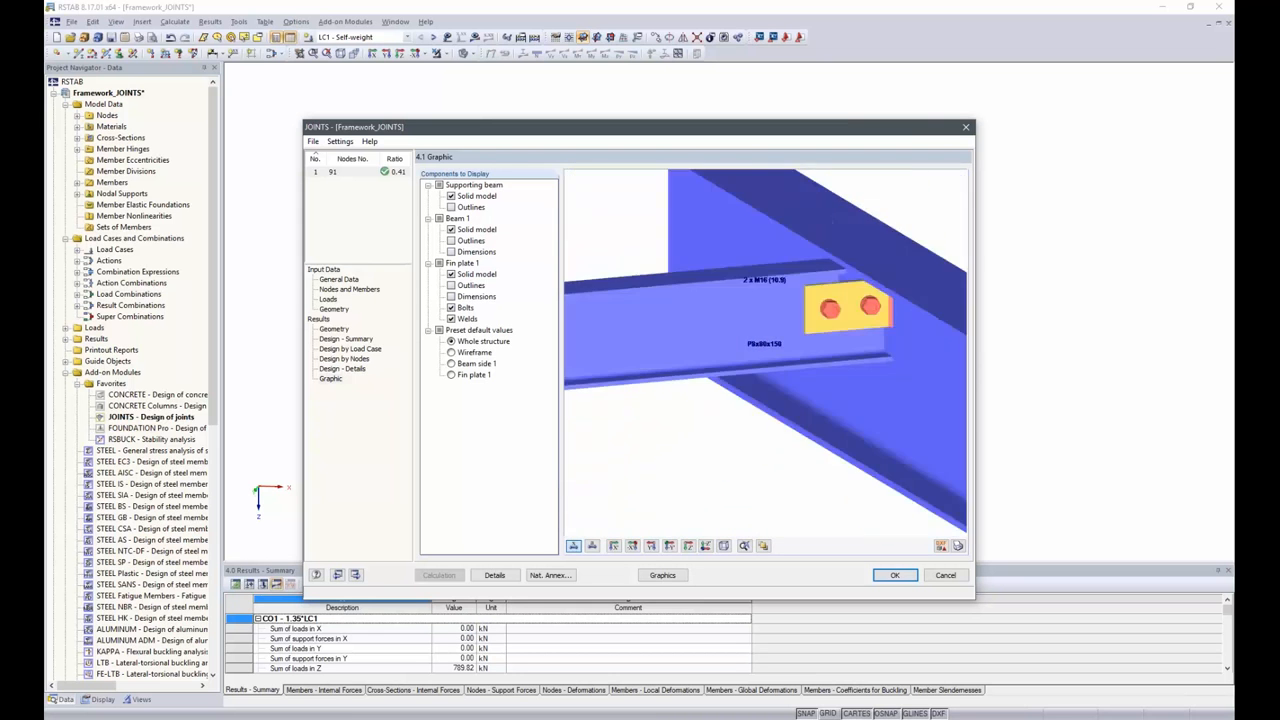
left_click(453, 209)
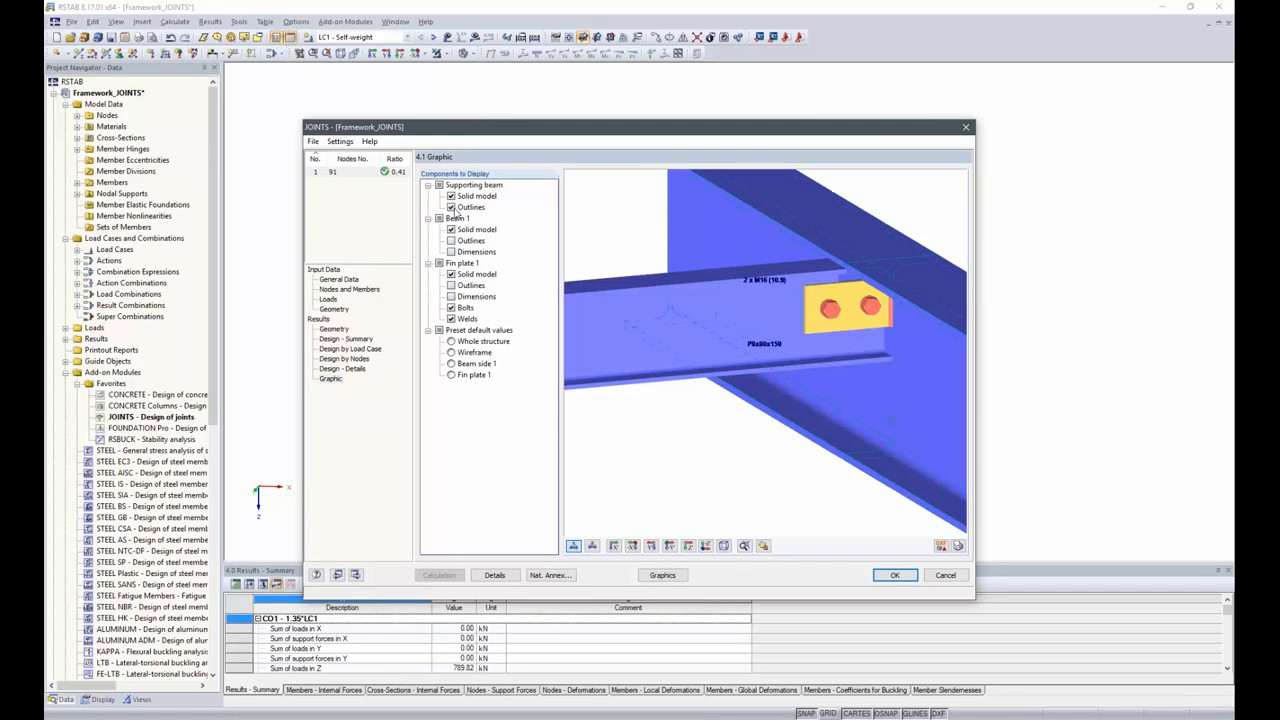
left_click(452, 208)
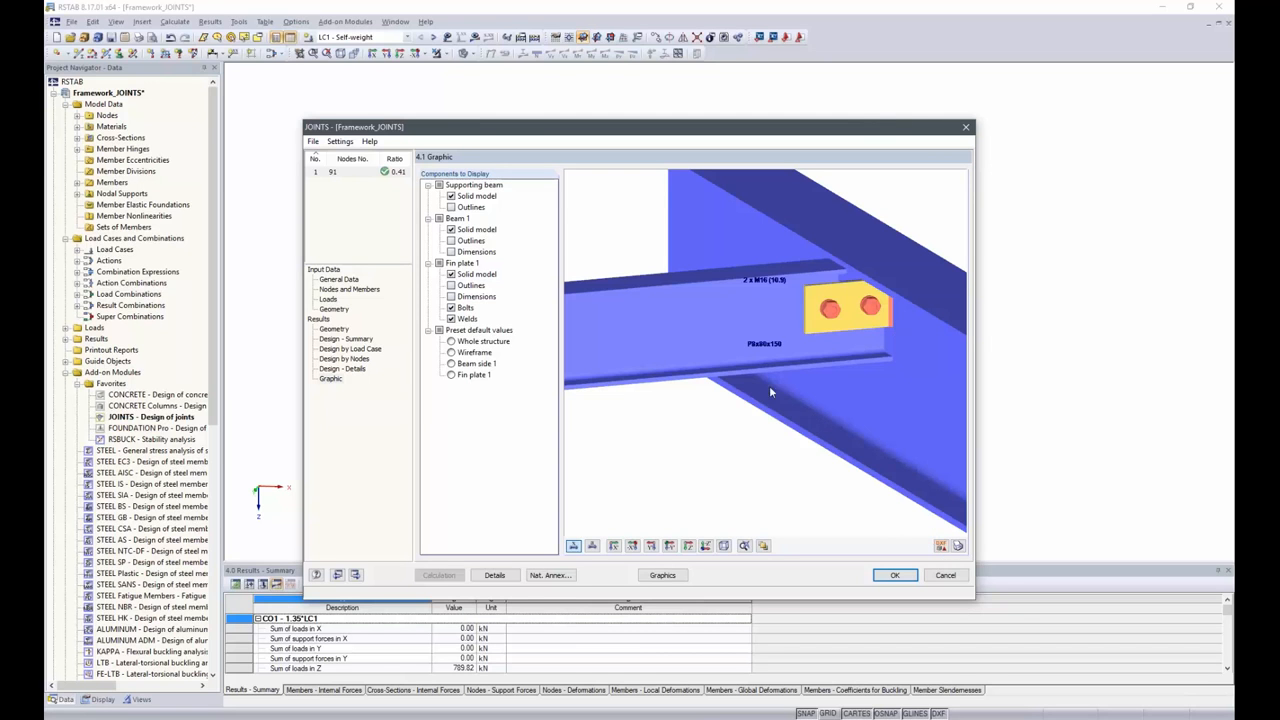
left_click(942, 546)
middle_click_drag(639, 411, 717, 399)
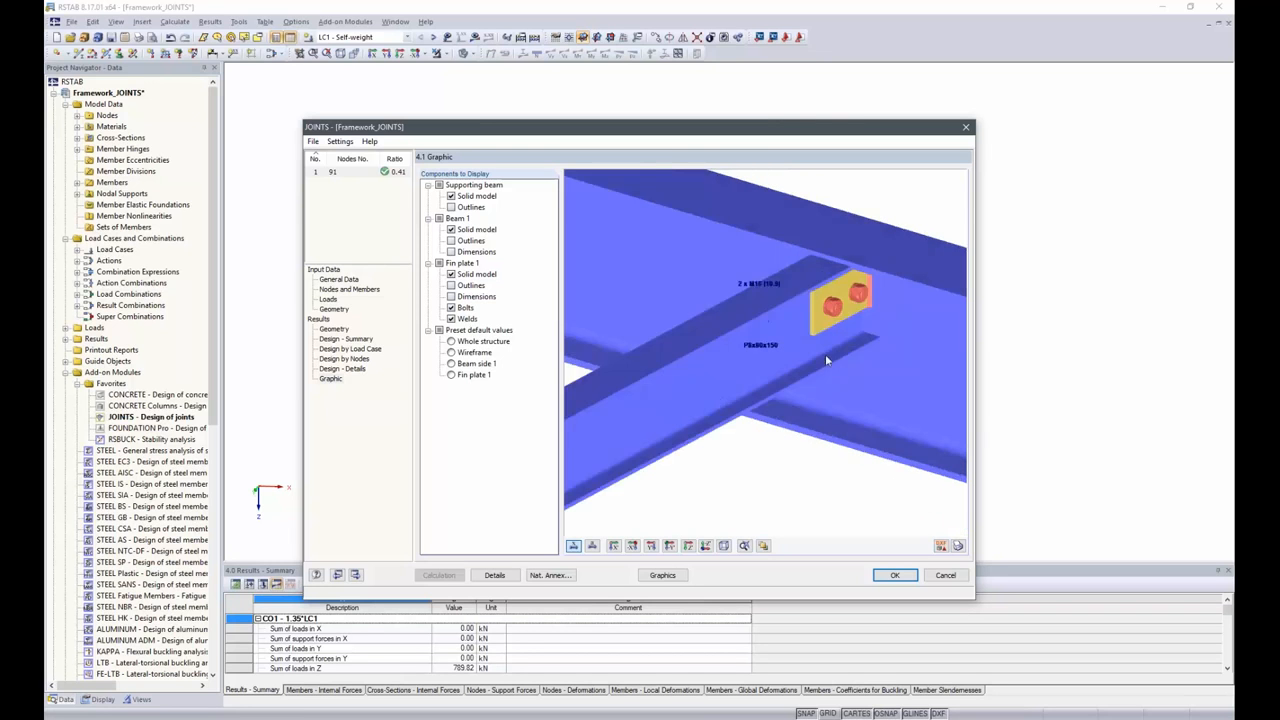
Create JOINTS case 2, Design of Joints, and set its joint group to Rigid Joints.
left_click(313, 141)
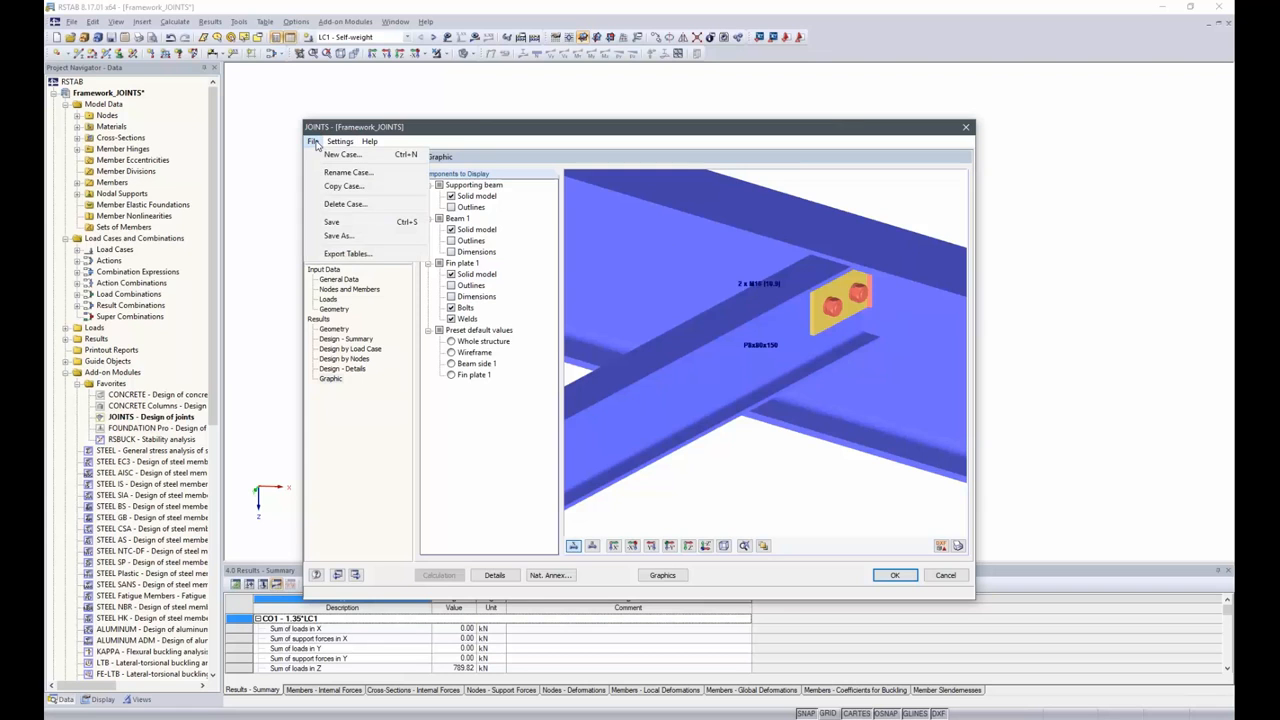
left_click(332, 155)
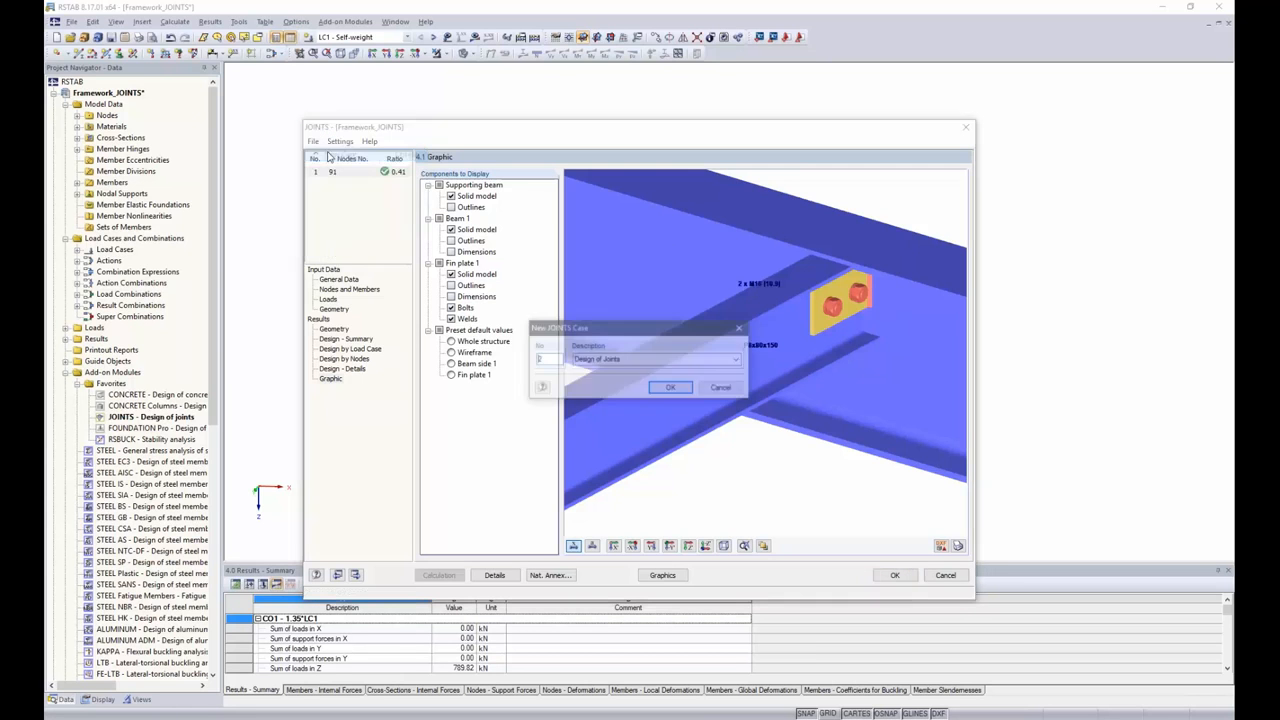
left_click(671, 388)
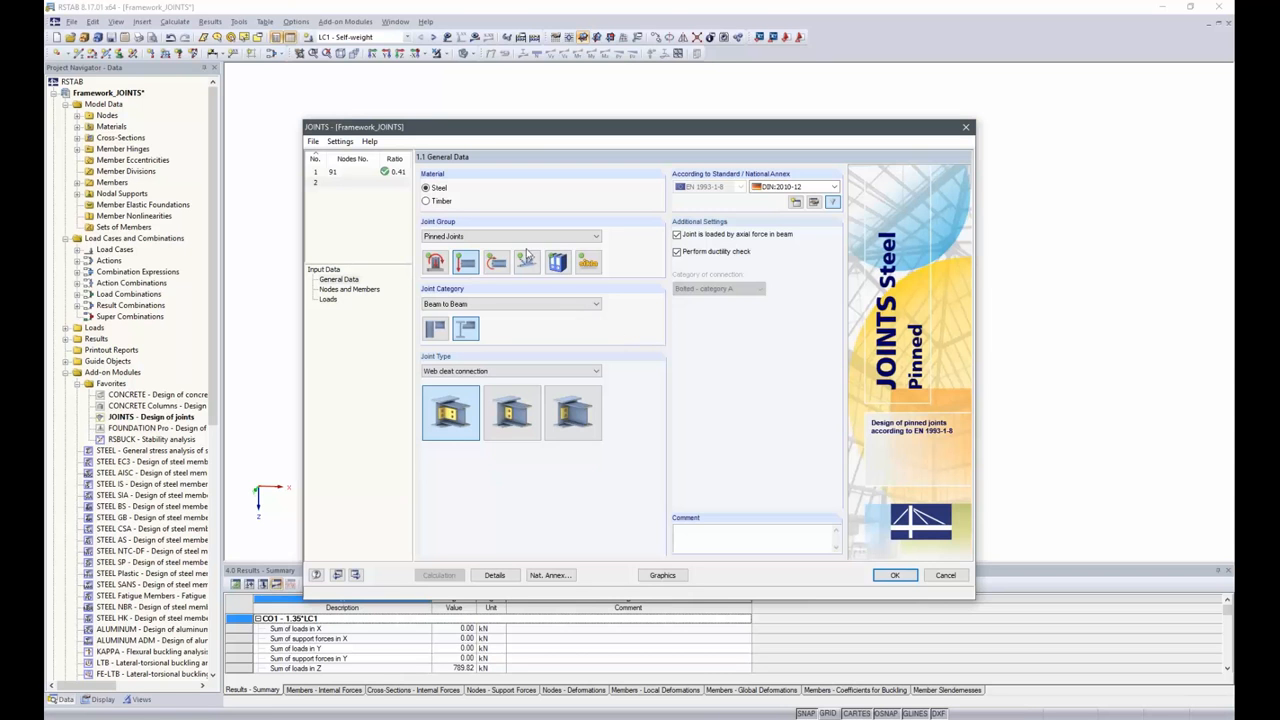
left_click(484, 237)
left_click(463, 265)
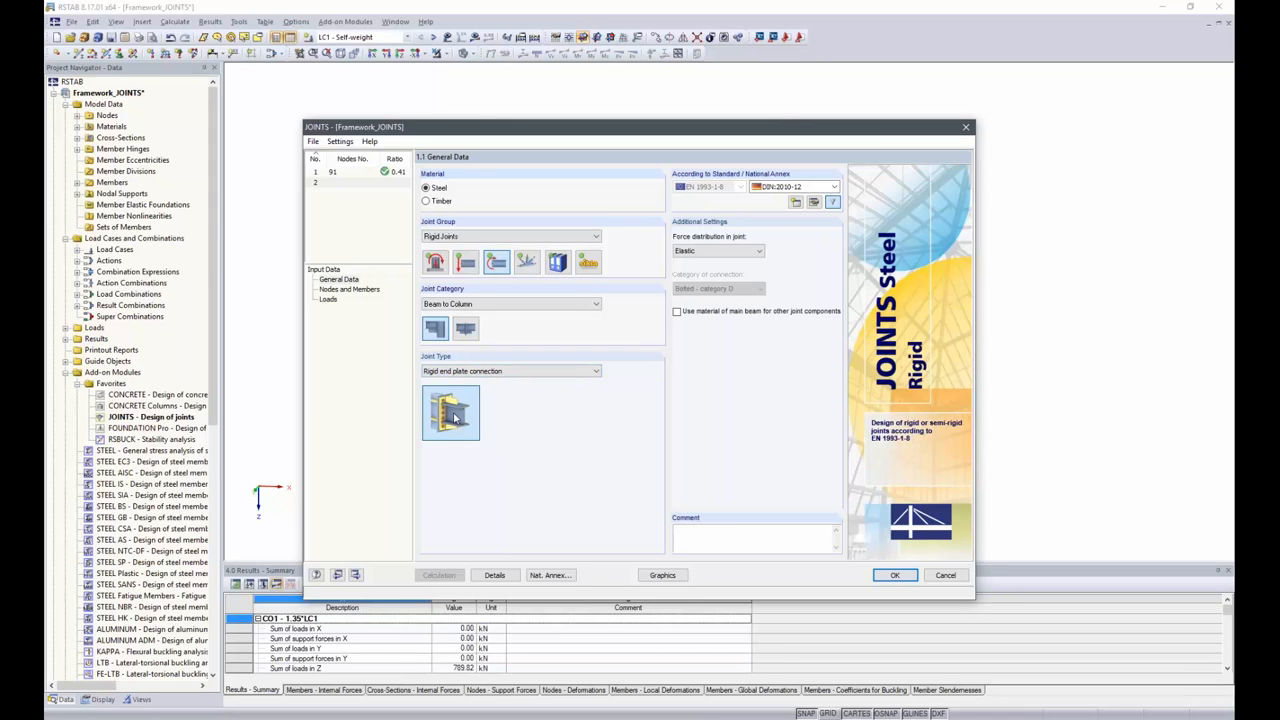
Keep the force distribution in the joint elastic and use the main beam's material for the other joint components.
left_click(754, 252)
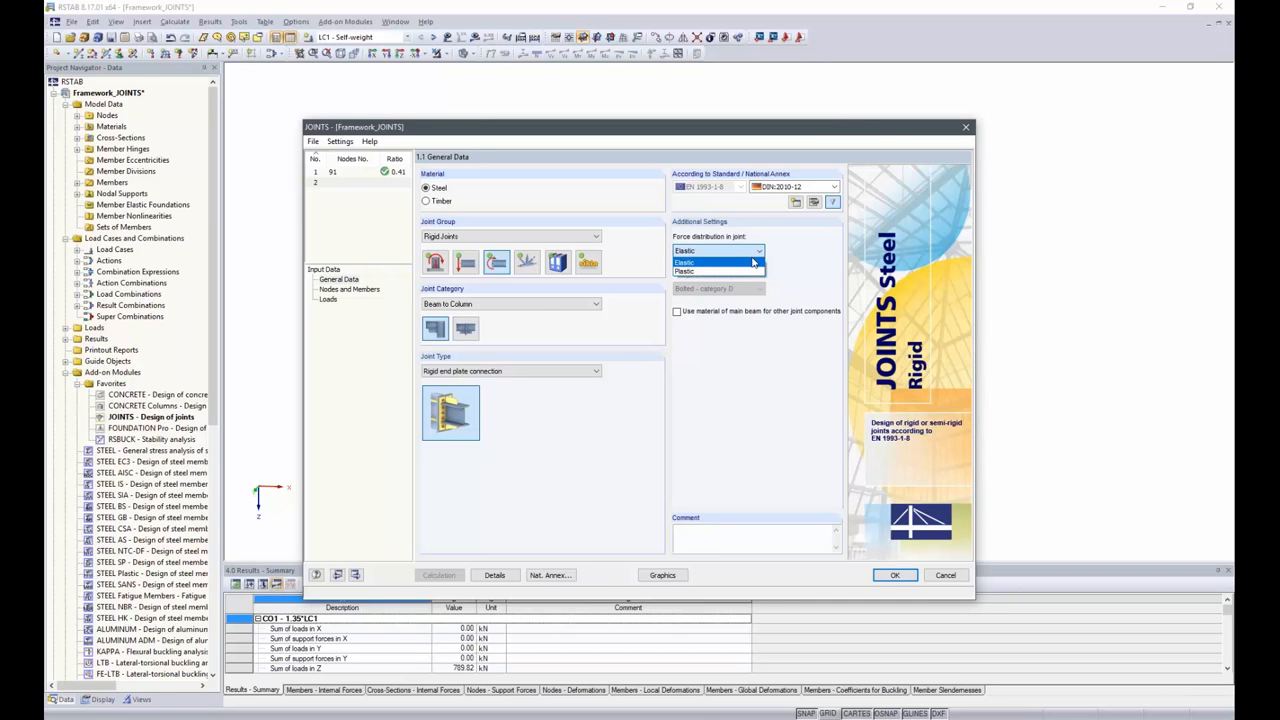
left_click(753, 262)
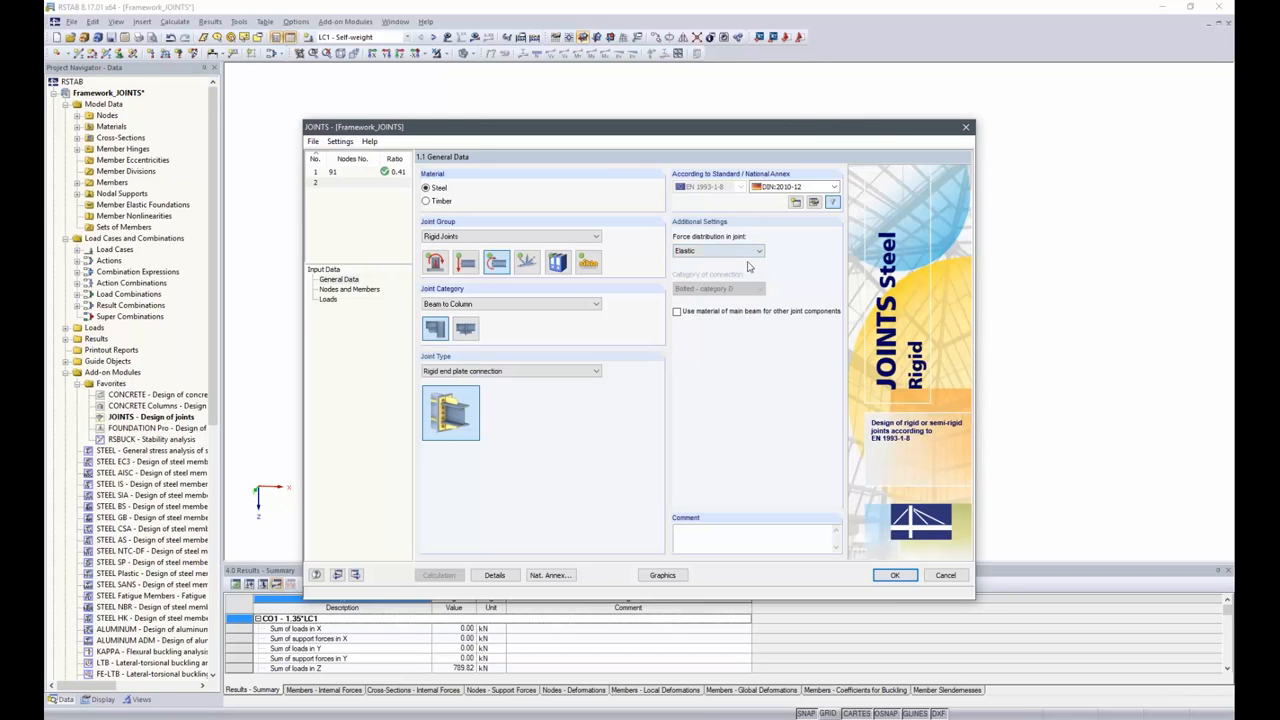
left_click(677, 313)
Start picking the joint nodes in the structural model and show only the Frames user-defined view.
left_click(342, 291)
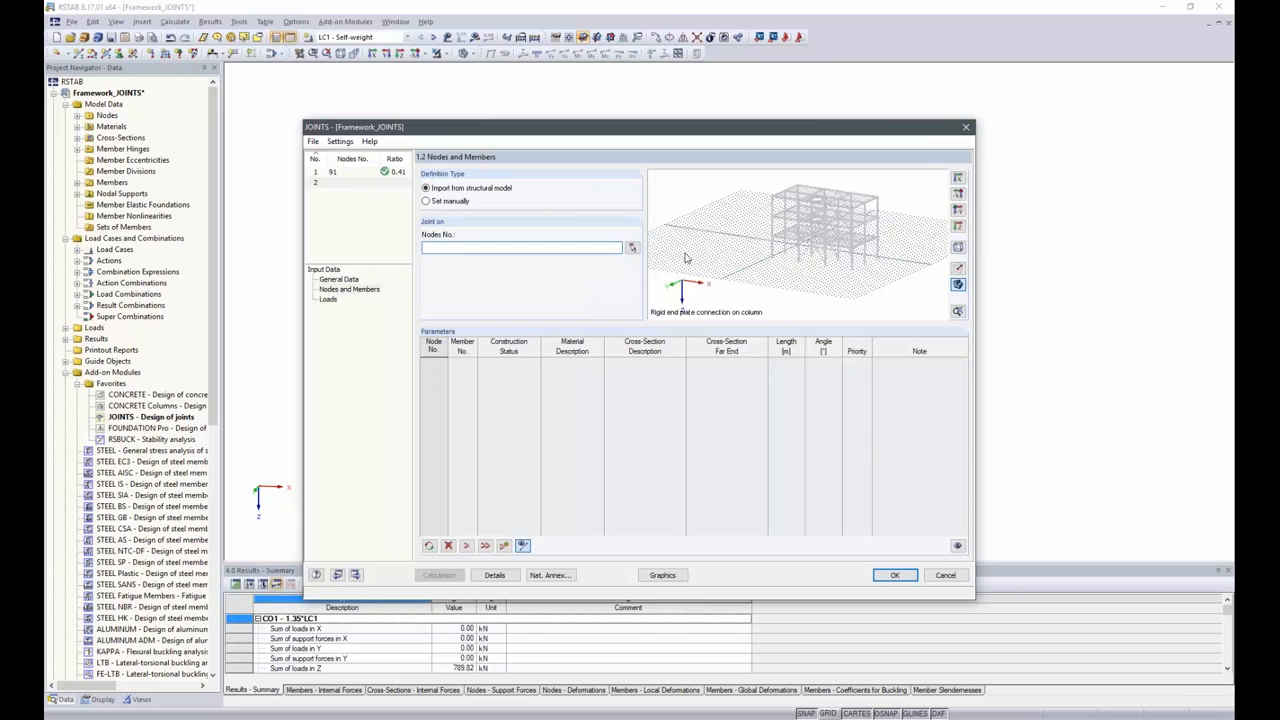
left_click(633, 248)
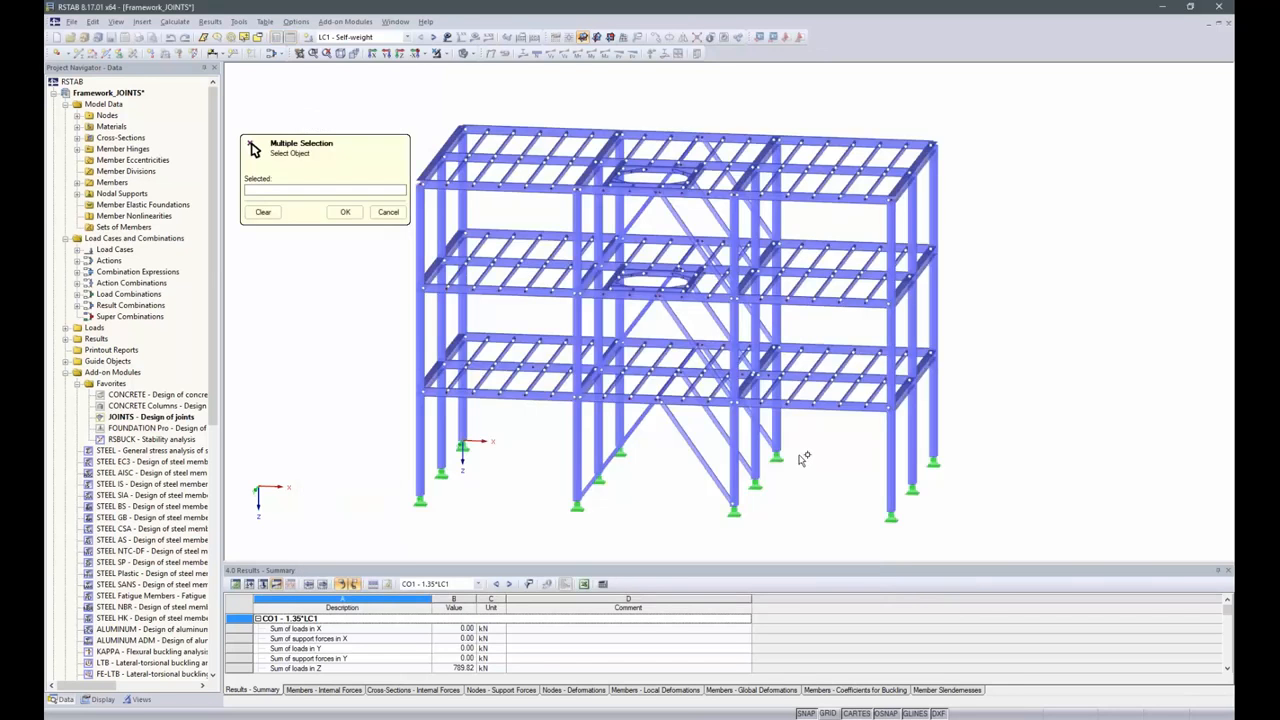
middle_click_drag(587, 479, 845, 481, "ctrl")
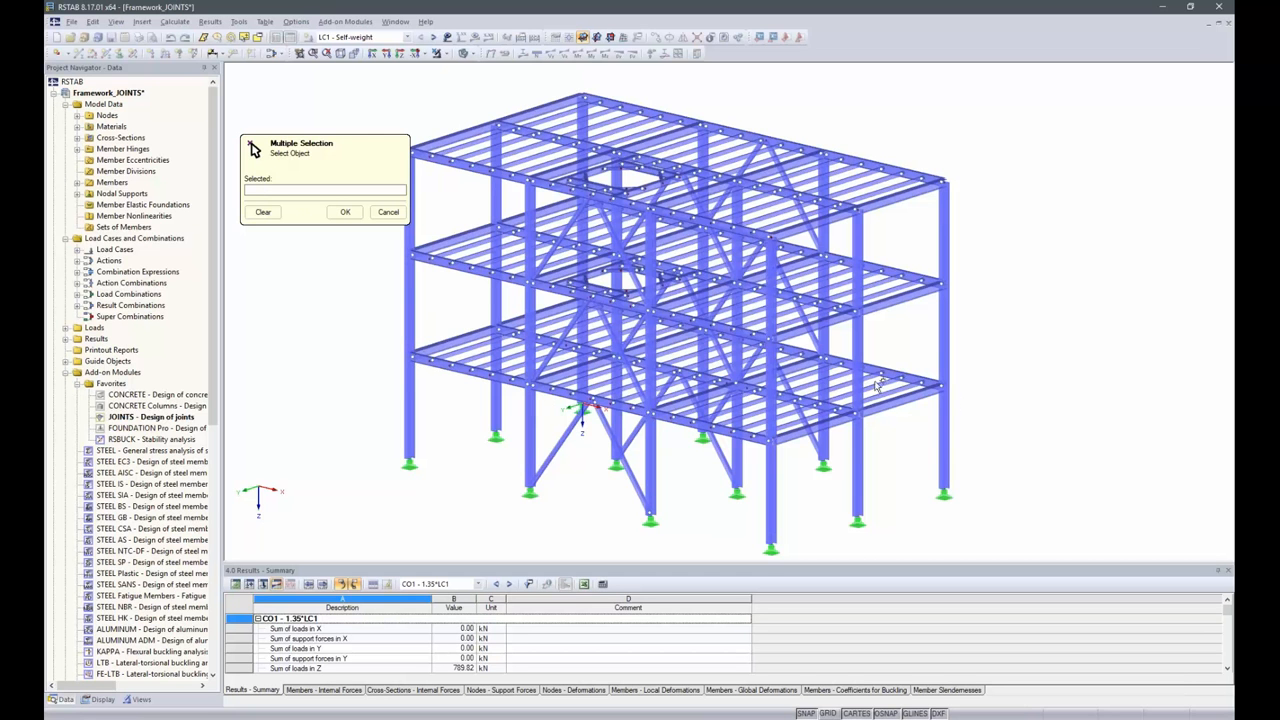
middle_click_drag(1090, 430, 1010, 393, "ctrl")
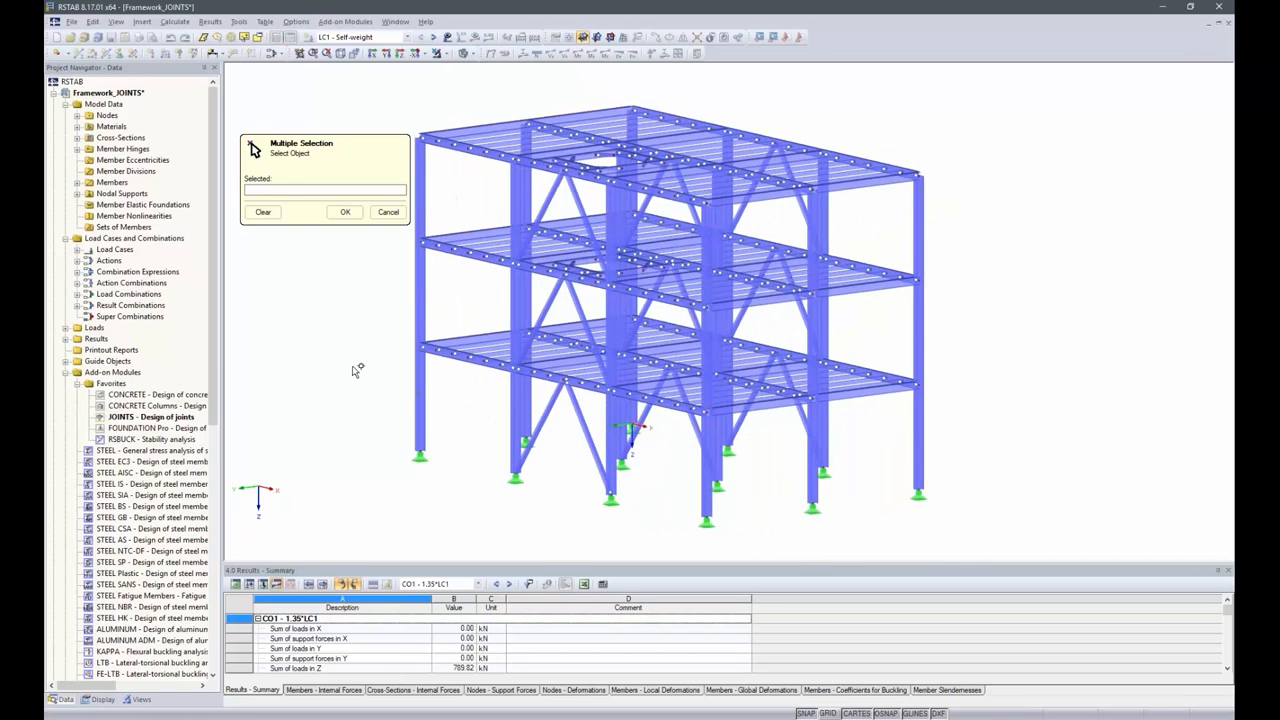
left_click(140, 699)
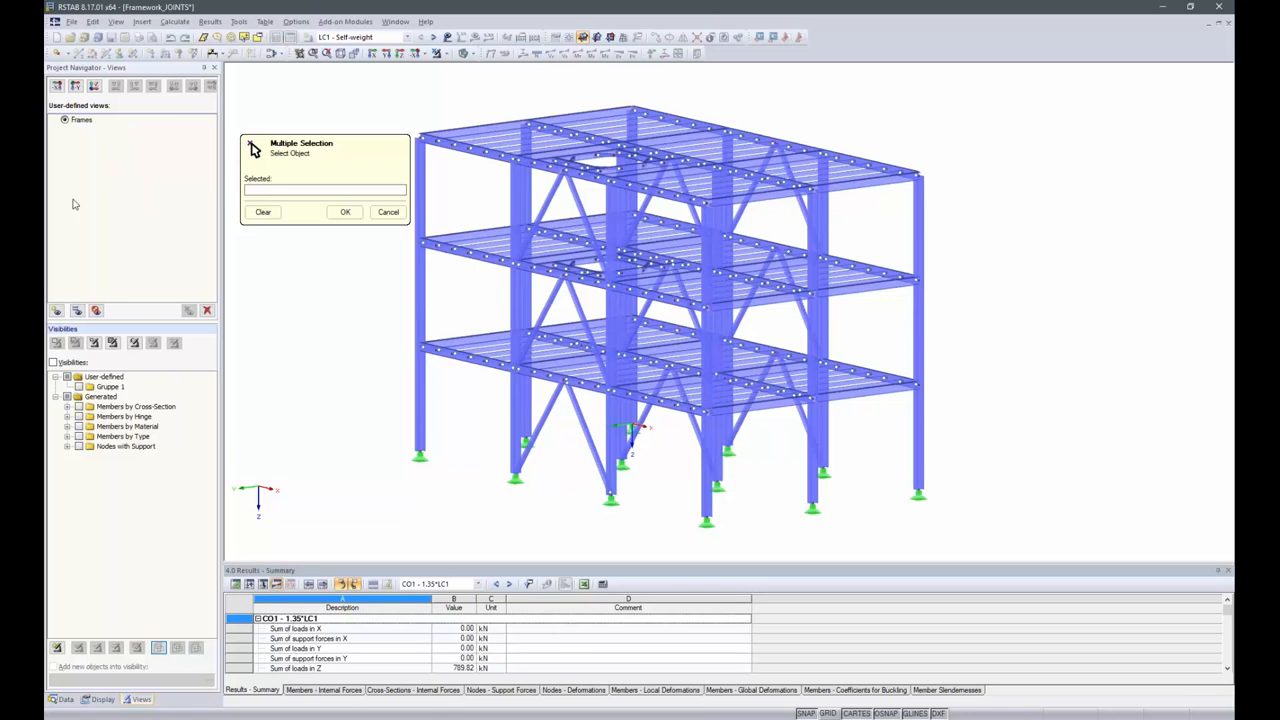
double_click(74, 120)
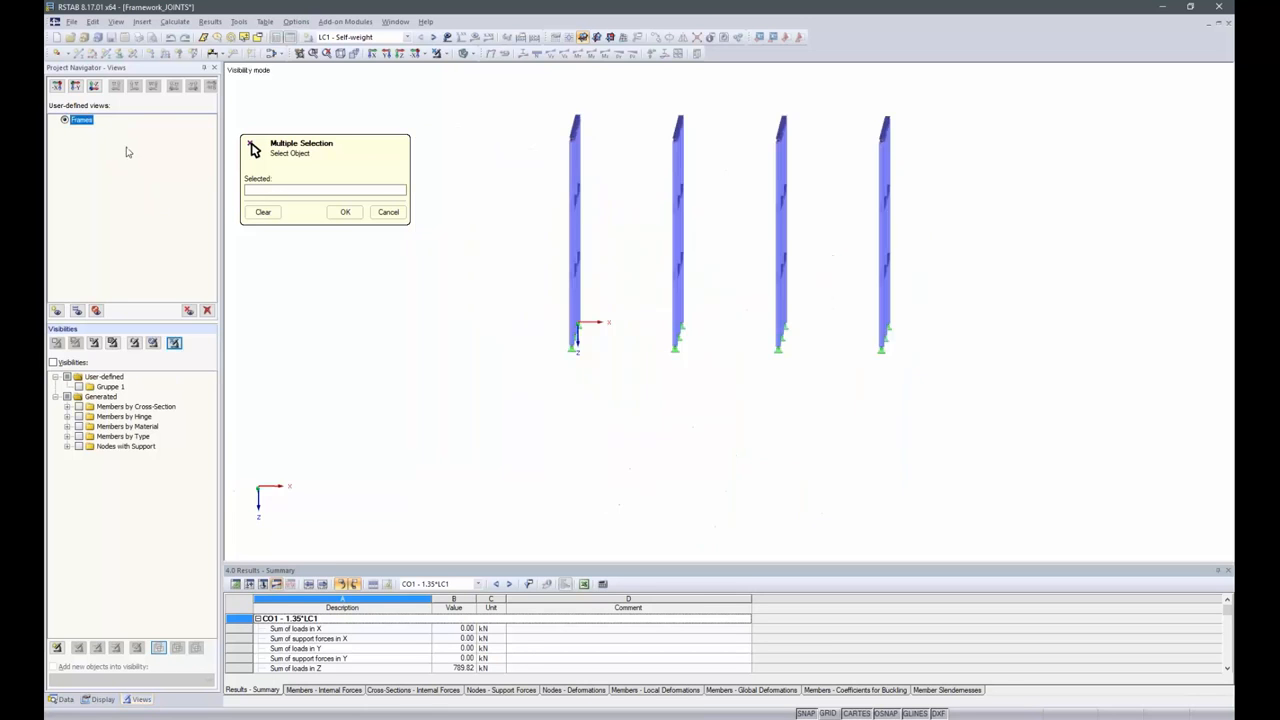
Assign the outer first-floor frame nodes 13,19,26,32,56,62,69,75 to the joint and accept the default connection geometry.
middle_click_drag(1055, 259, 747, 239, "ctrl")
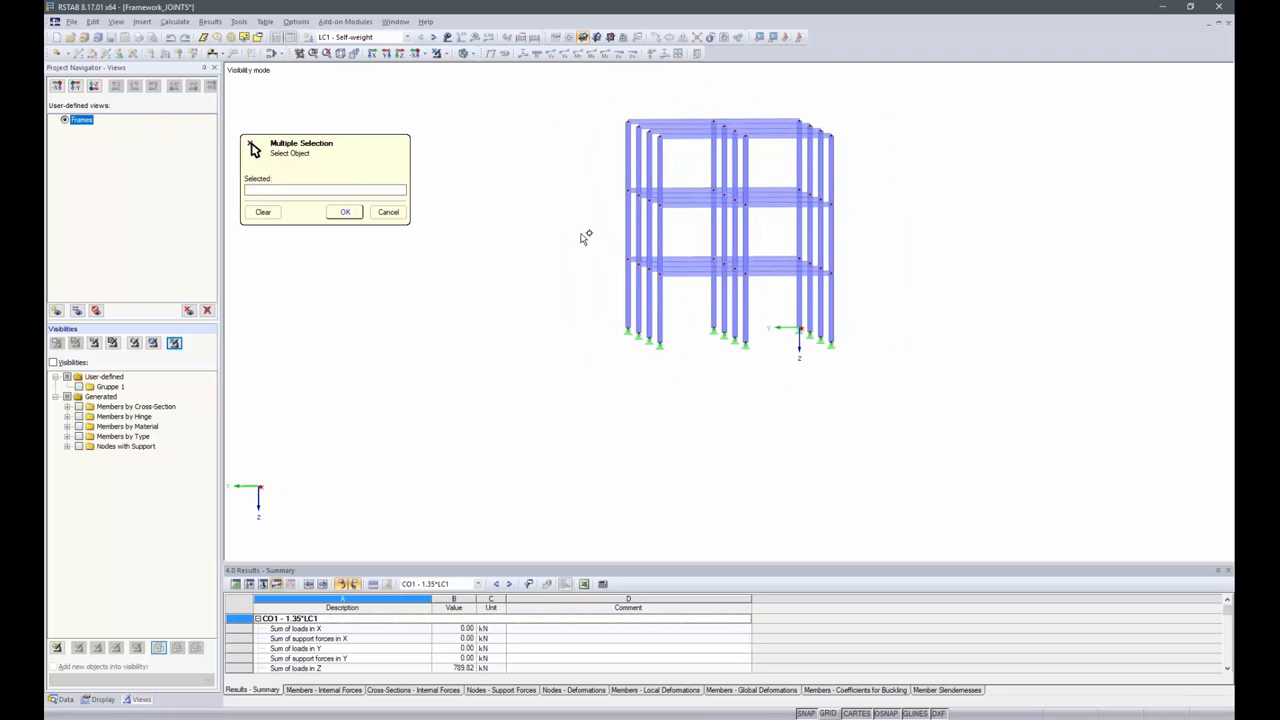
left_click_drag(584, 233, 686, 294)
left_click_drag(787, 242, 866, 314)
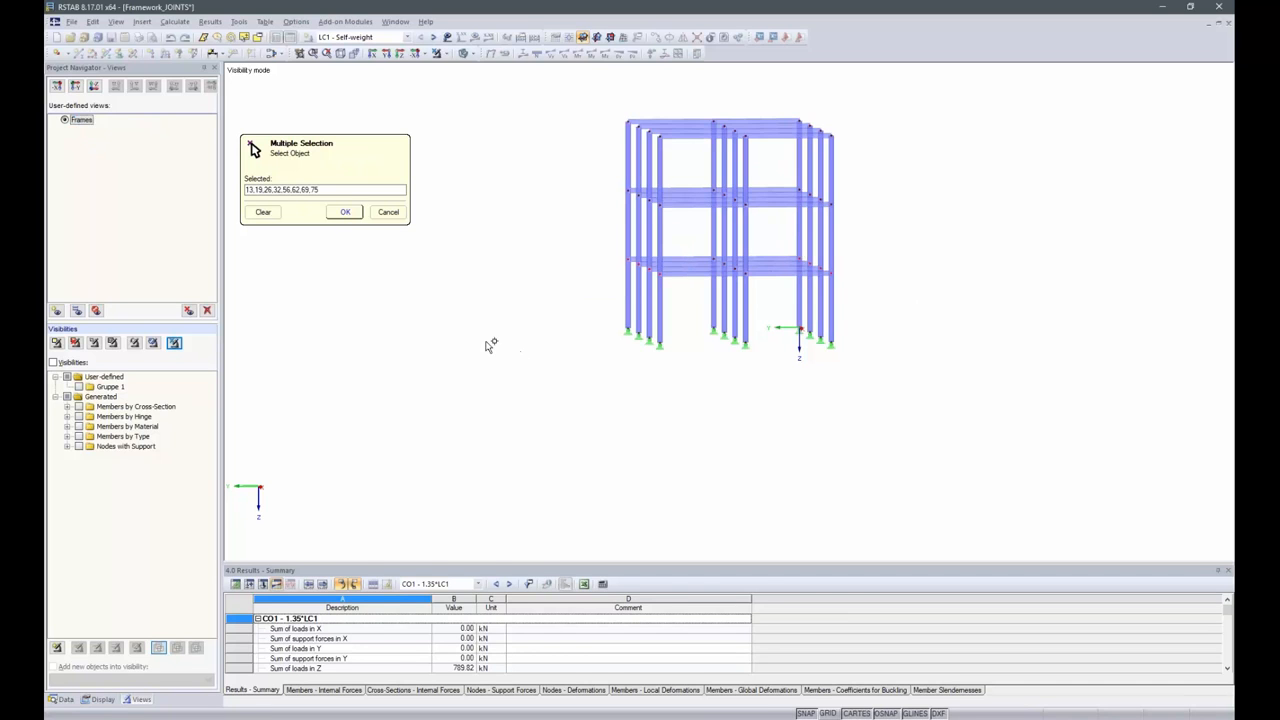
left_click(345, 212)
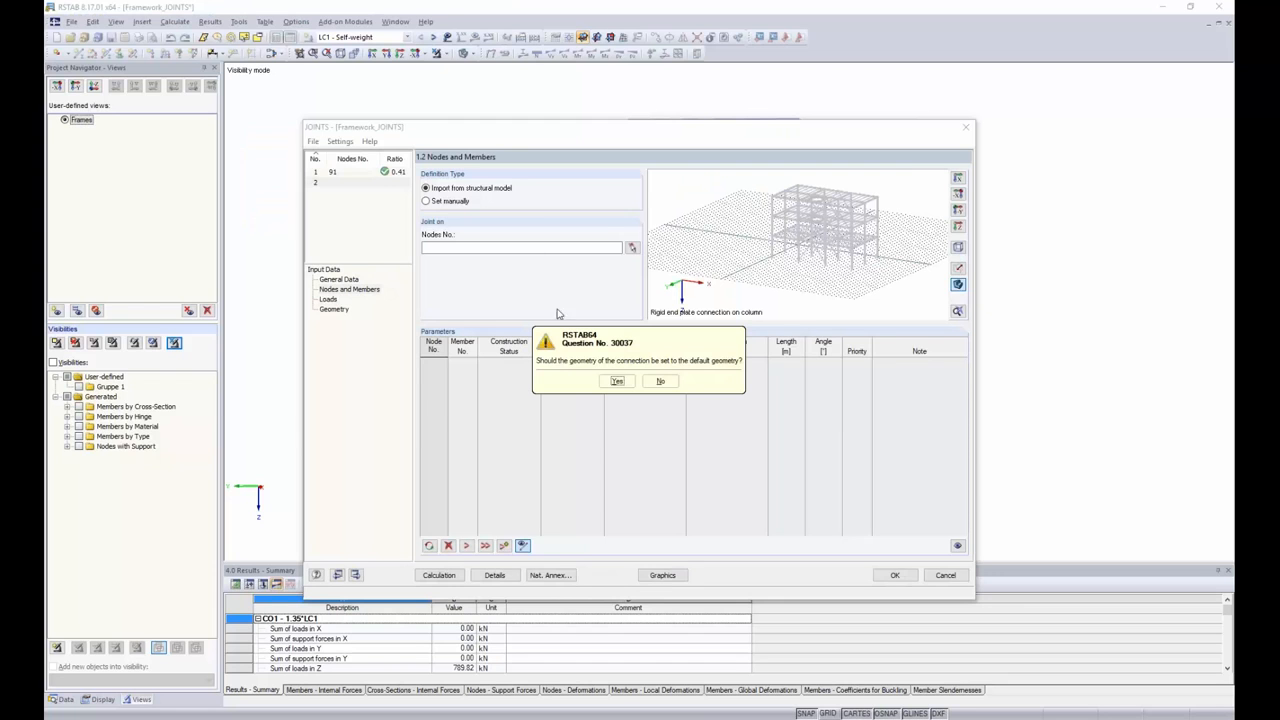
left_click(617, 382)
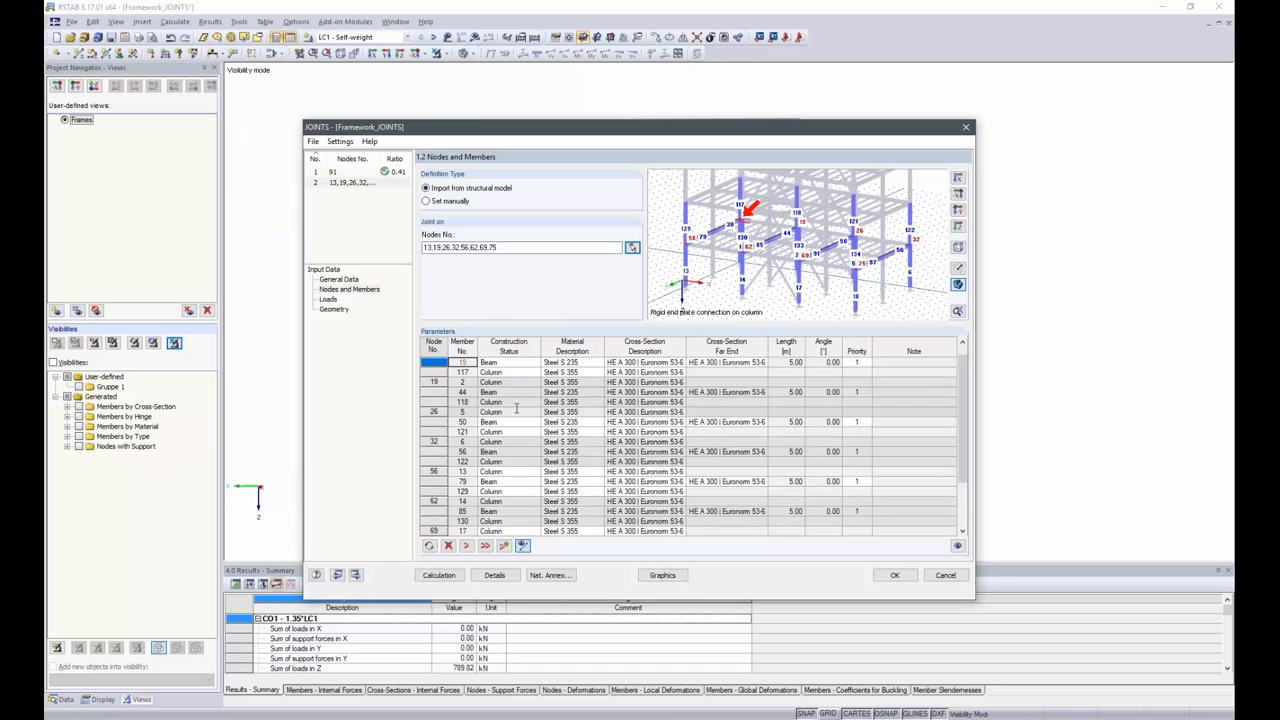
left_click(490, 421)
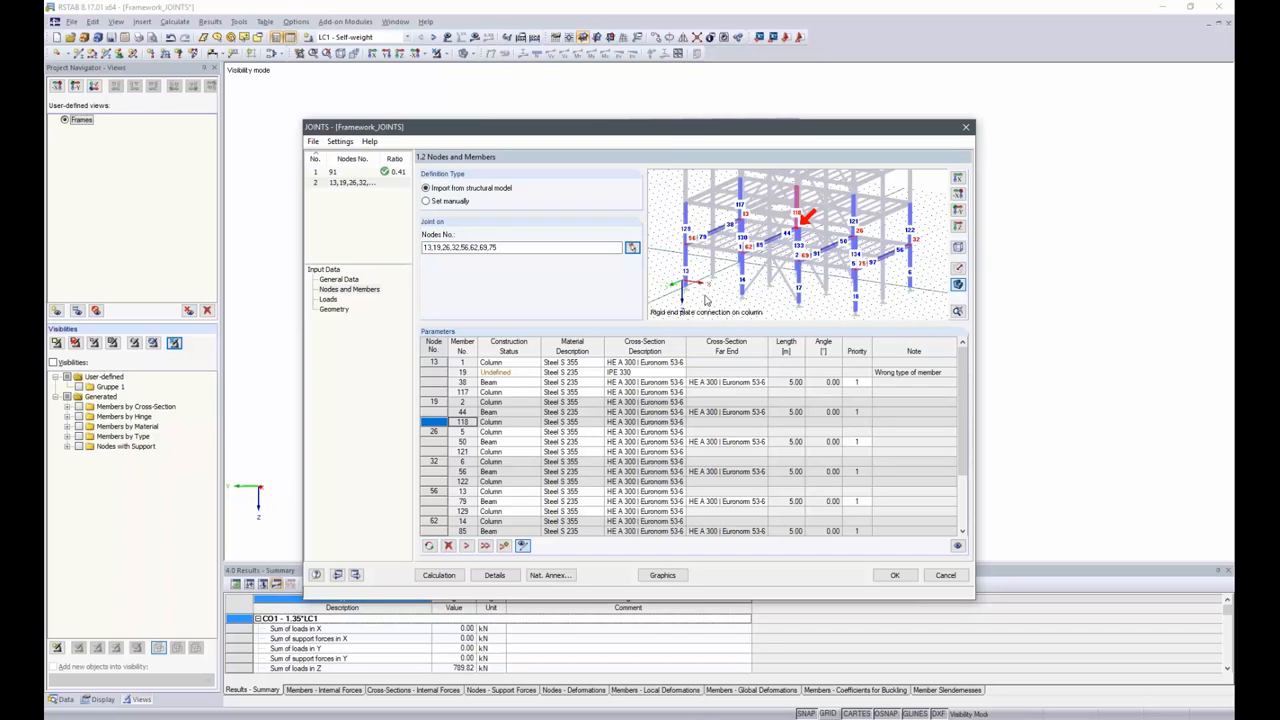
Remove the undefined IPE 330 member 19 at node 13 from the joint's member assignment.
scroll(689, 253, "up", 5)
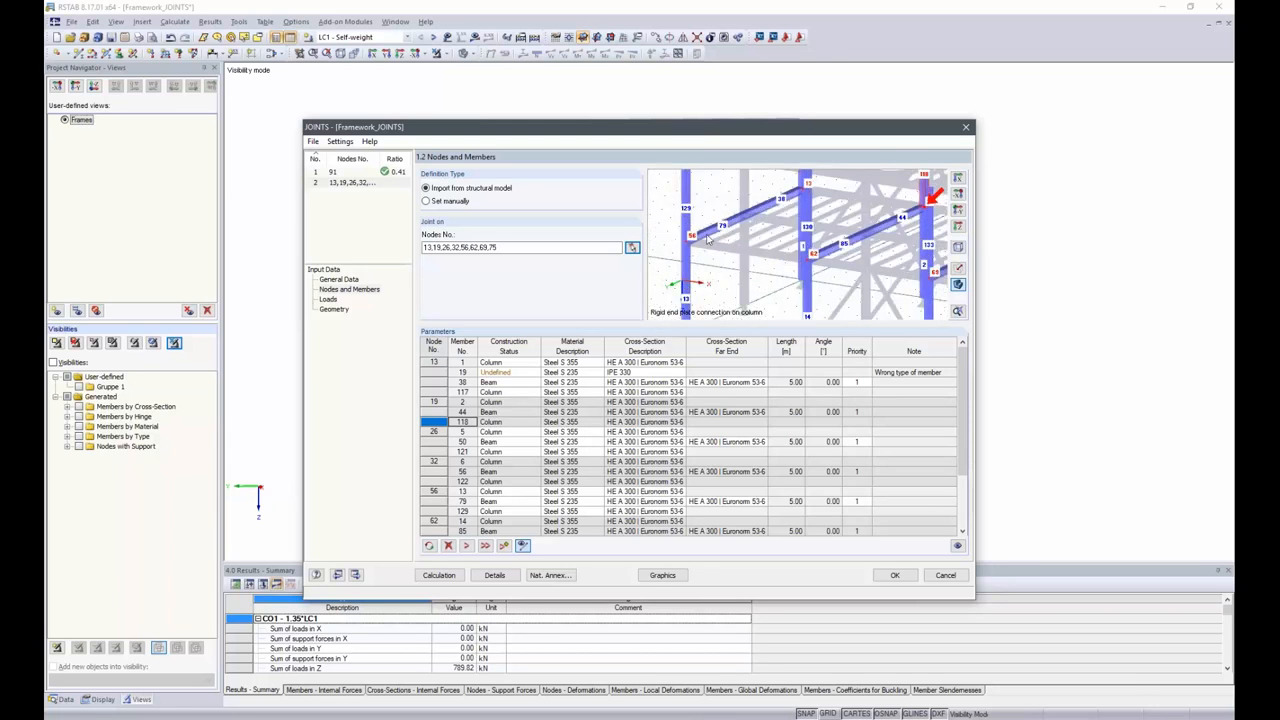
scroll(590, 400, "down", 1)
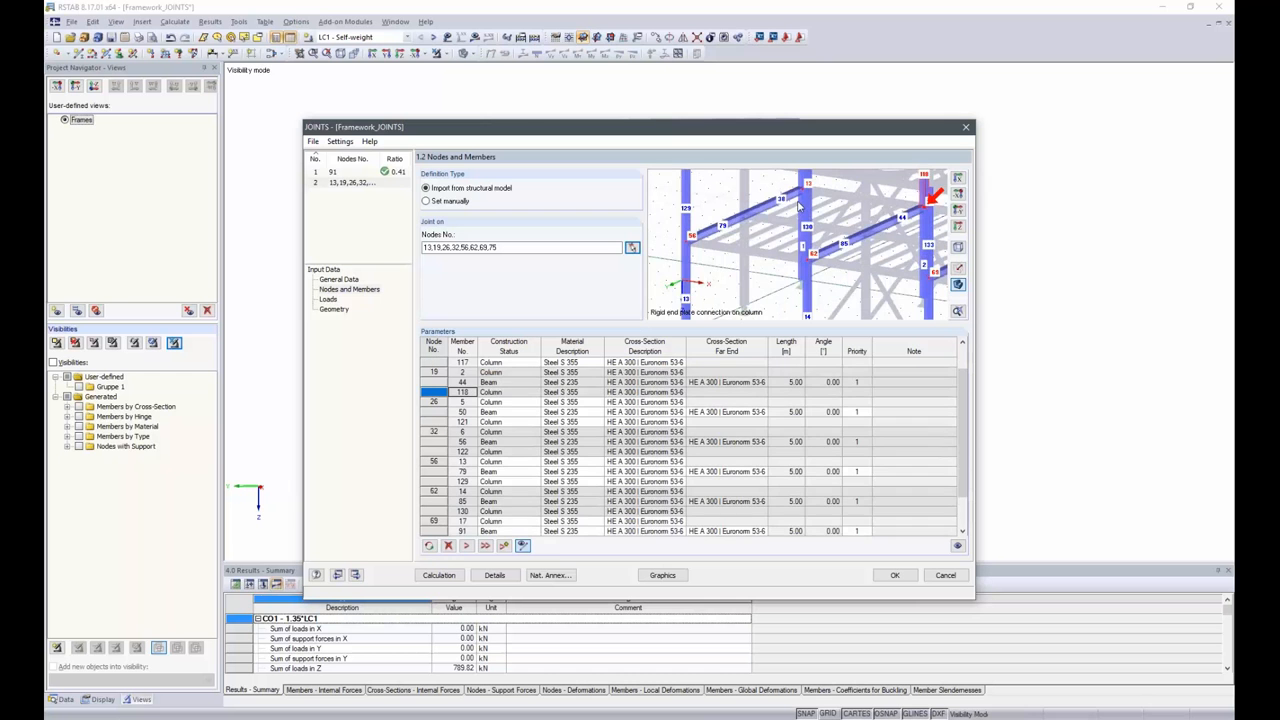
scroll(455, 375, "up", 1)
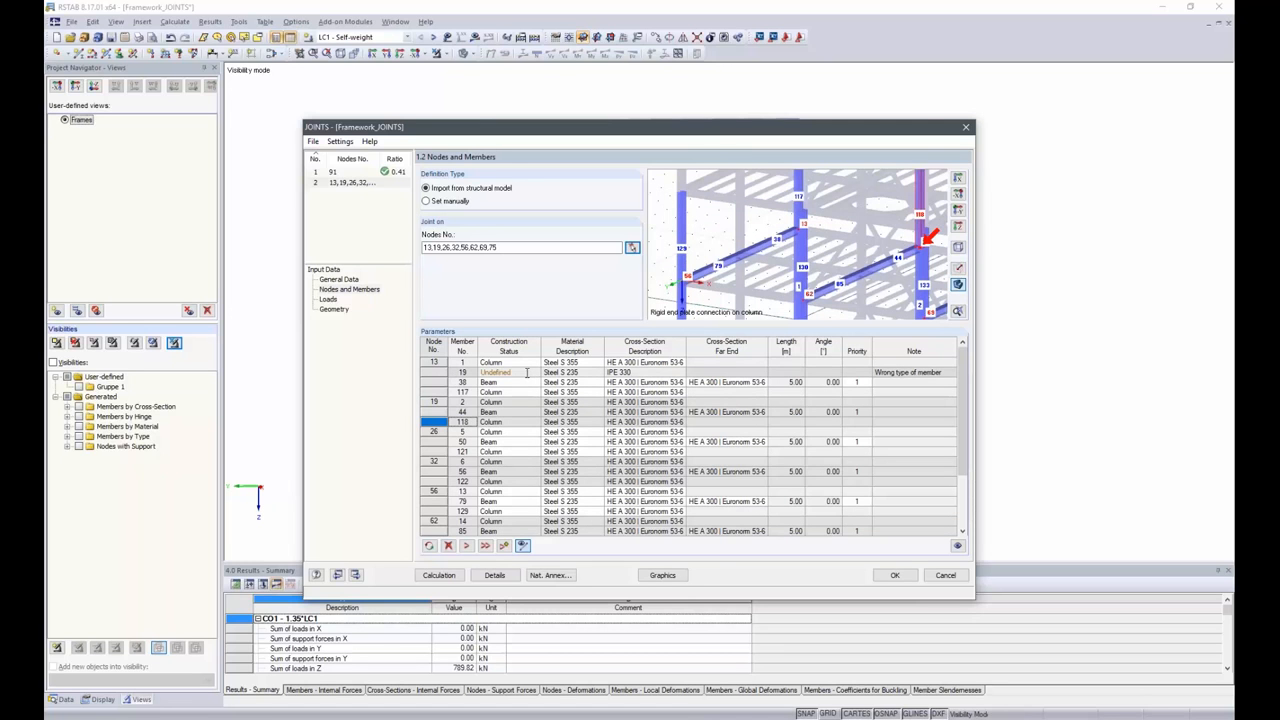
left_click(529, 373)
middle_click_drag(753, 250, 810, 241, "ctrl")
scroll(762, 250, "up", 3)
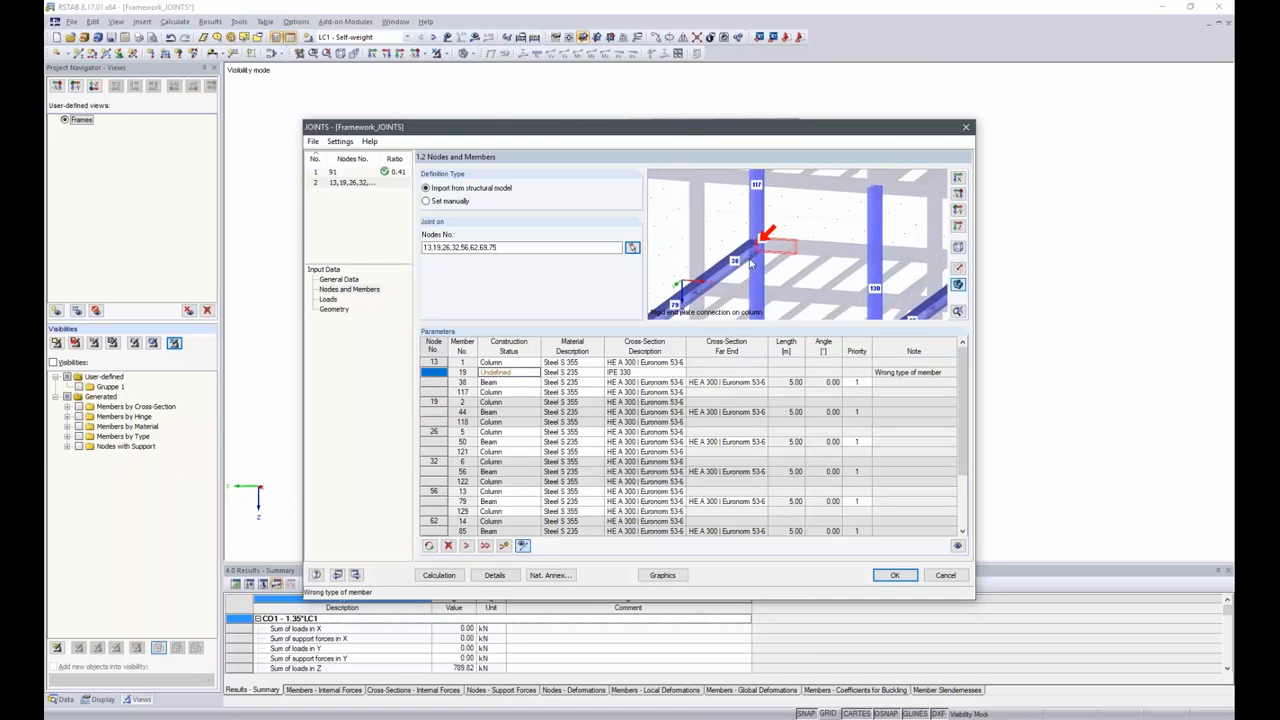
left_click(532, 371)
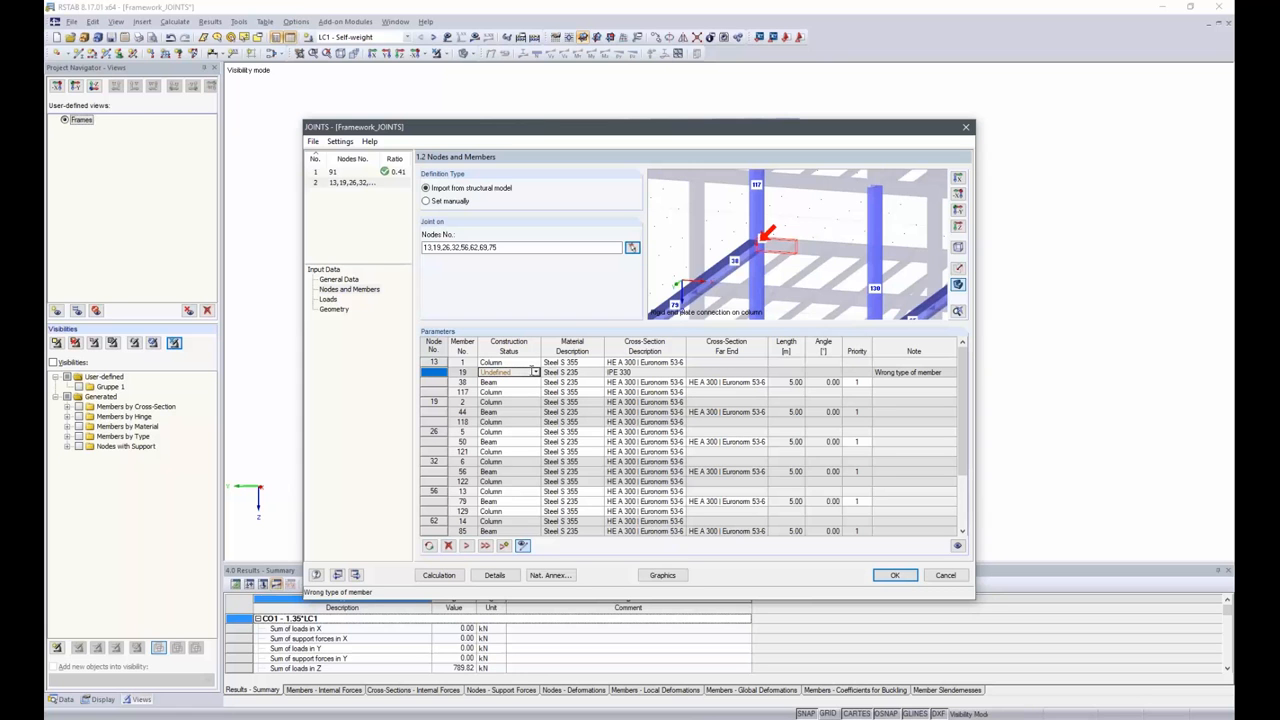
left_click(537, 373)
left_click(510, 404)
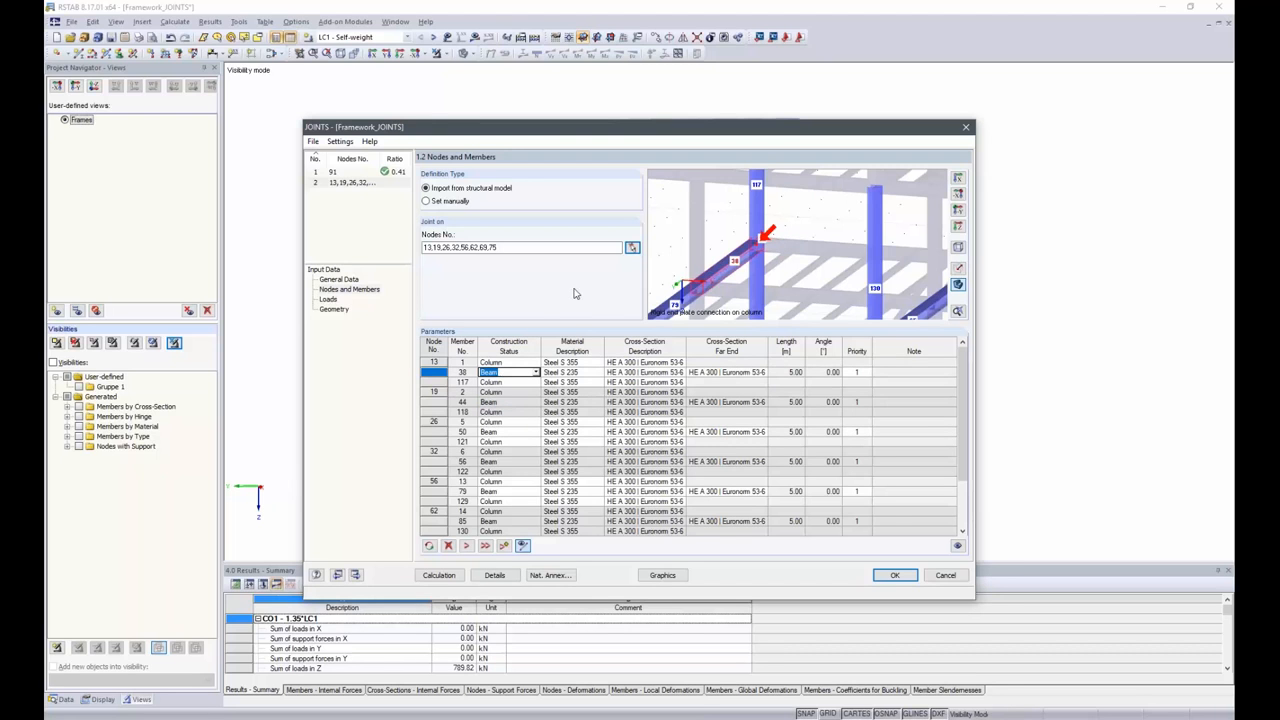
Select result combination RC1, ULS (STR/GEO) - Permanent / transient - Eq. 6.10, as the load for the joint design.
left_click(328, 299)
scroll(594, 285, "down", 3)
left_click(461, 523)
double_click(461, 523)
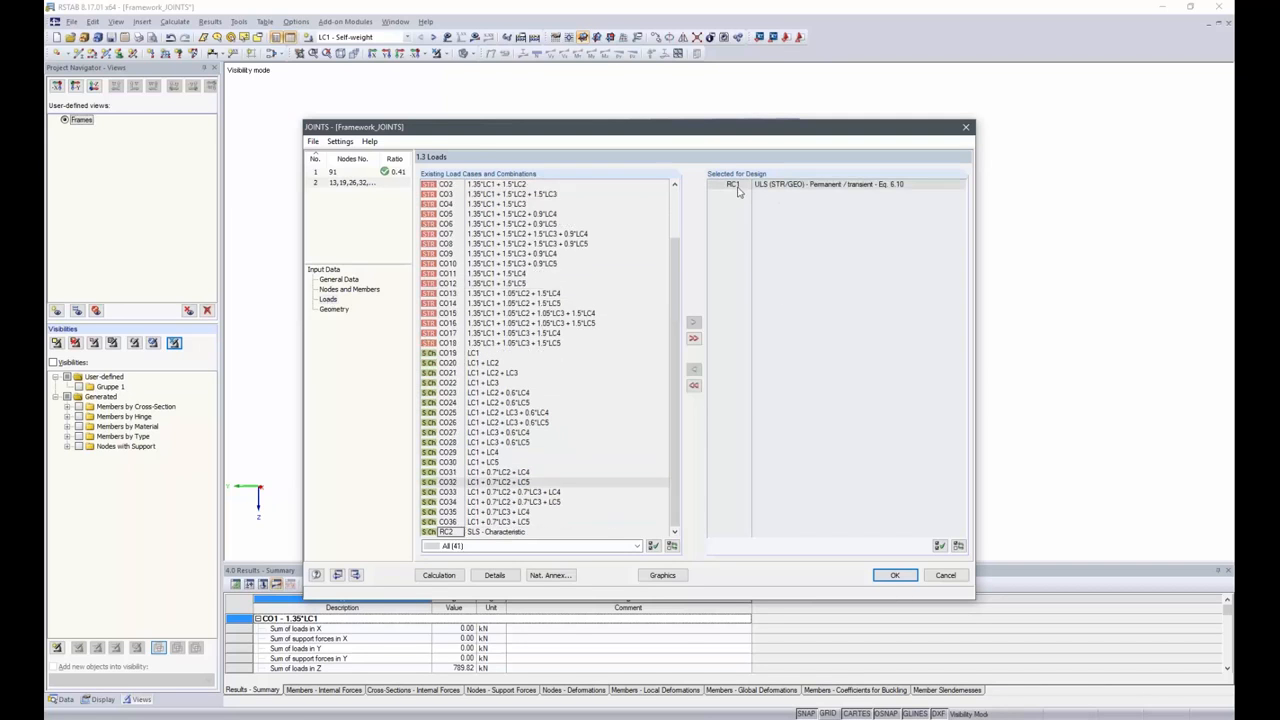
In the joint geometry, set the beam's lower flange arrangement to Taper.
left_click(336, 309)
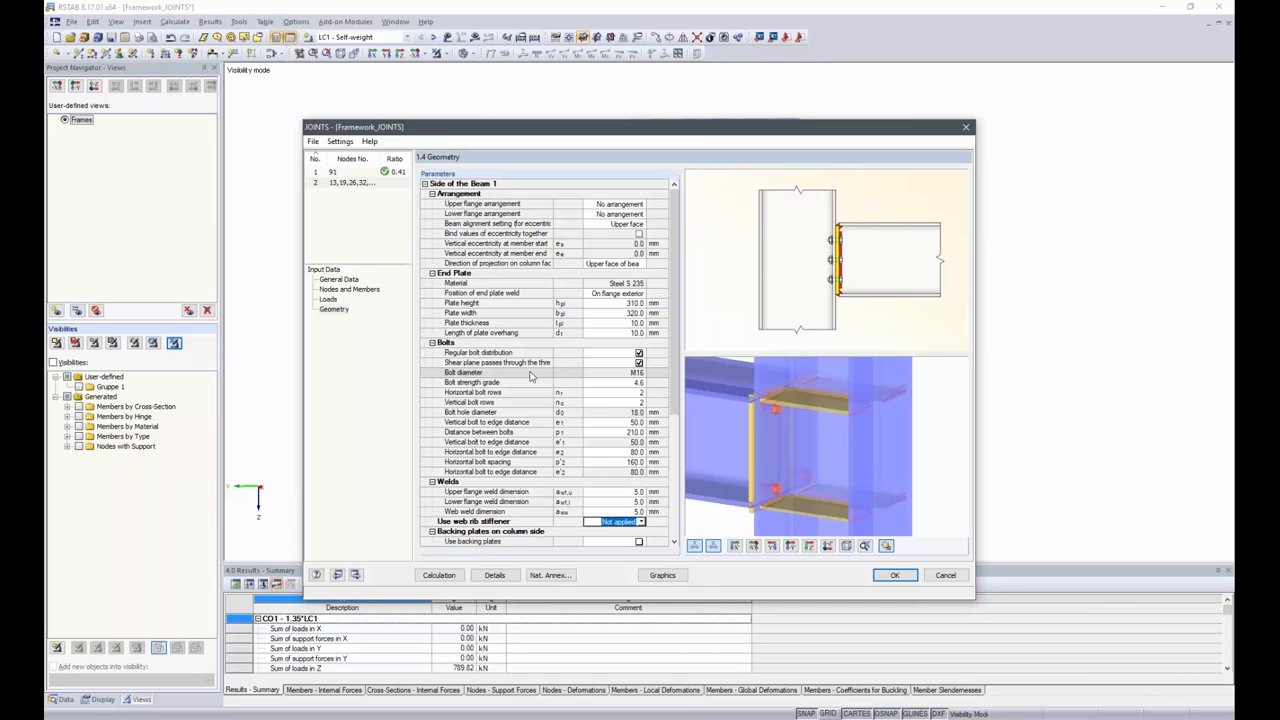
middle_click_drag(768, 472, 1006, 461, "ctrl")
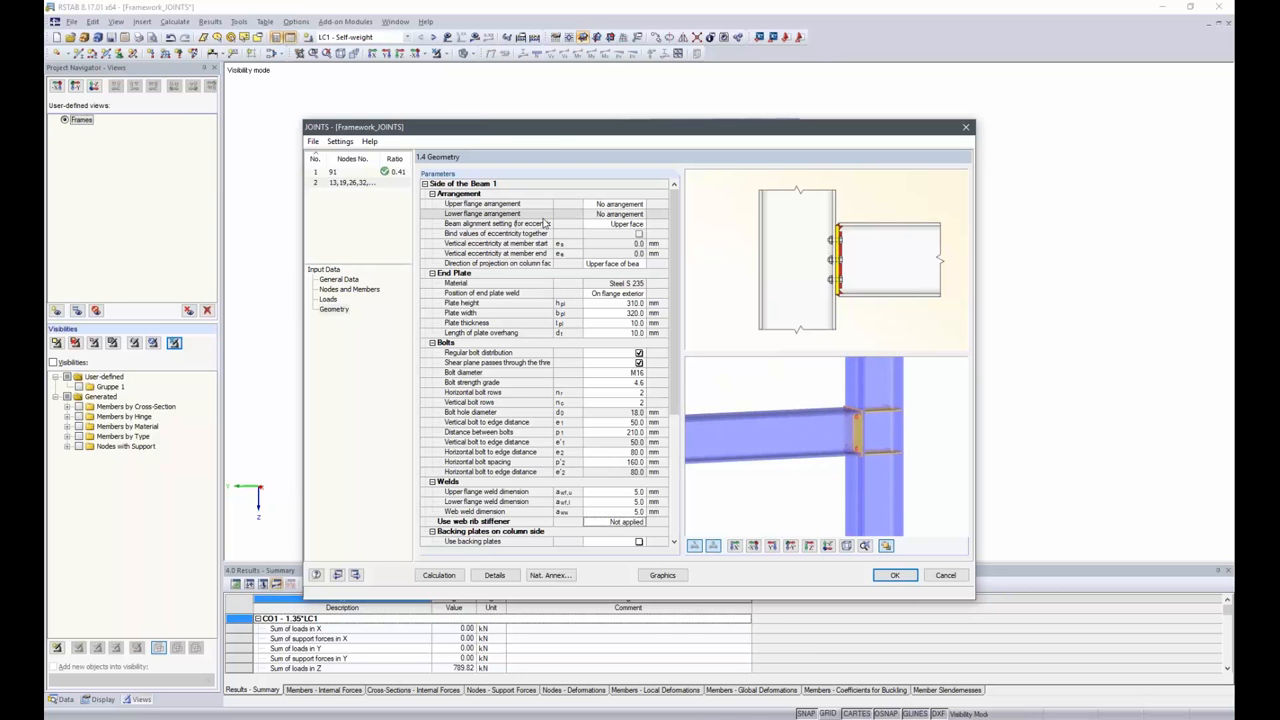
left_click(625, 214)
left_click(627, 215)
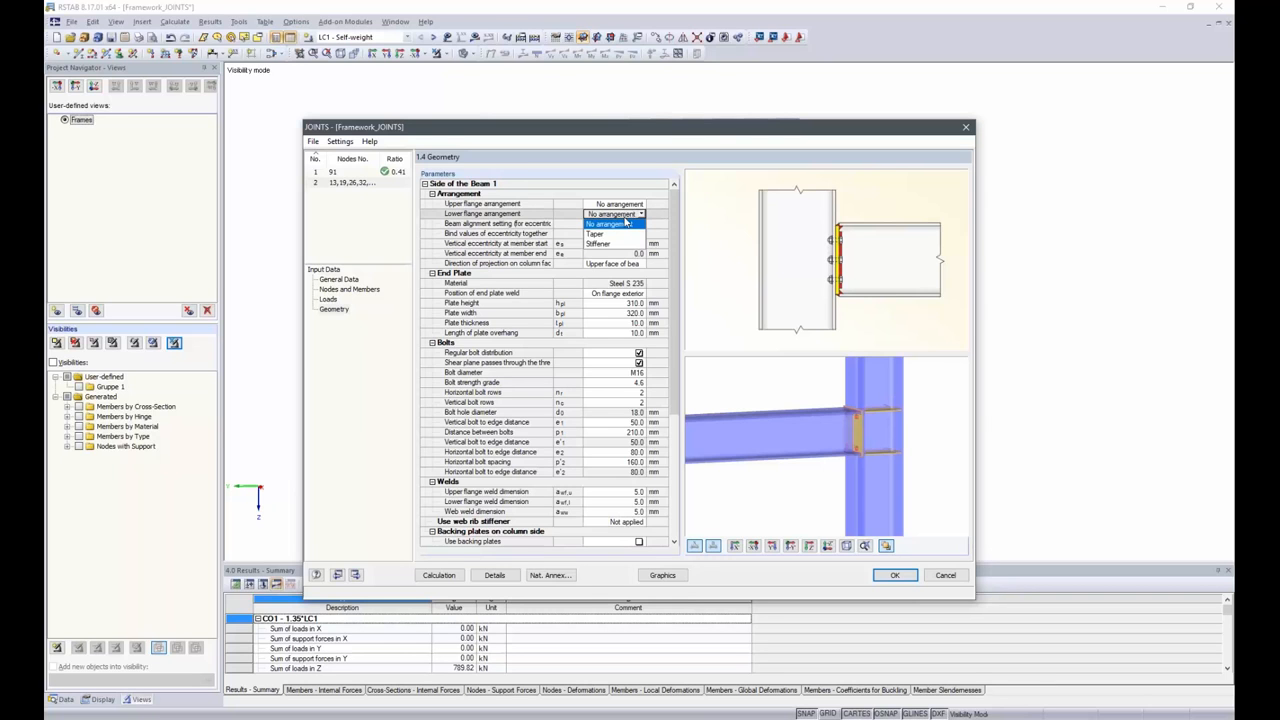
left_click(614, 234)
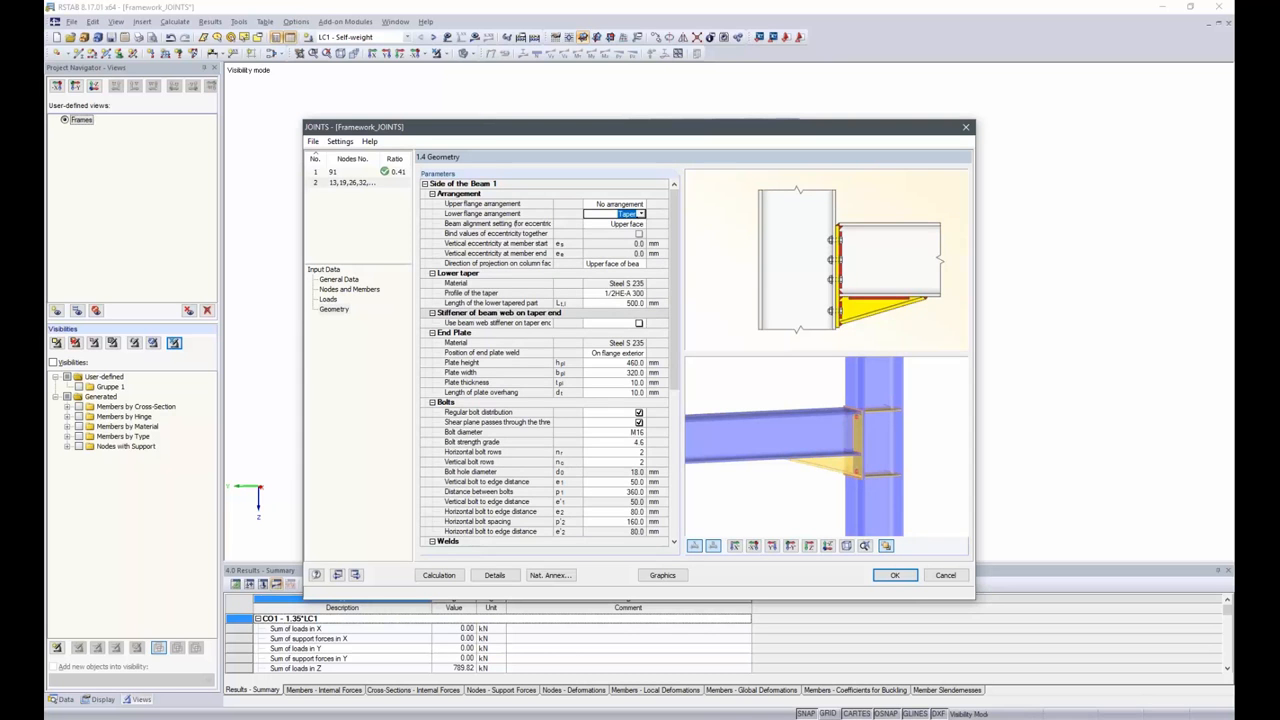
Choose a parametric thin-walled symmetric T-section for the profile of the lower taper.
left_click(636, 293)
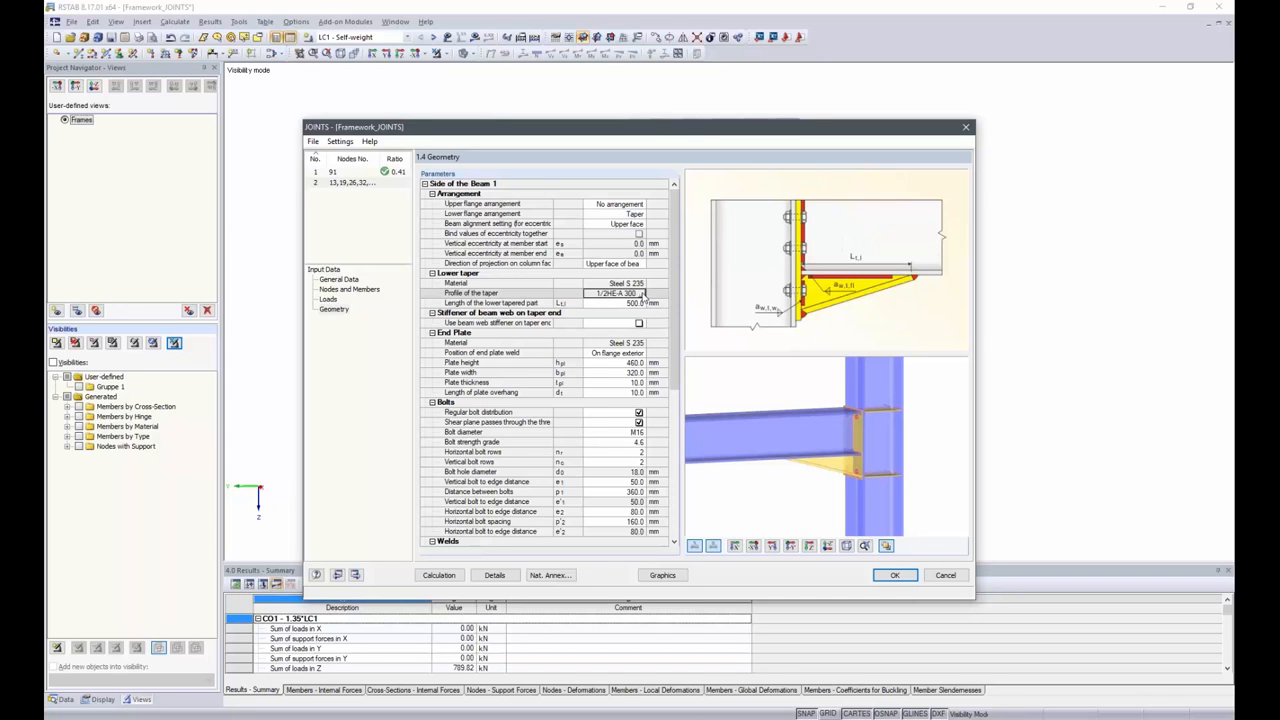
left_click(642, 293)
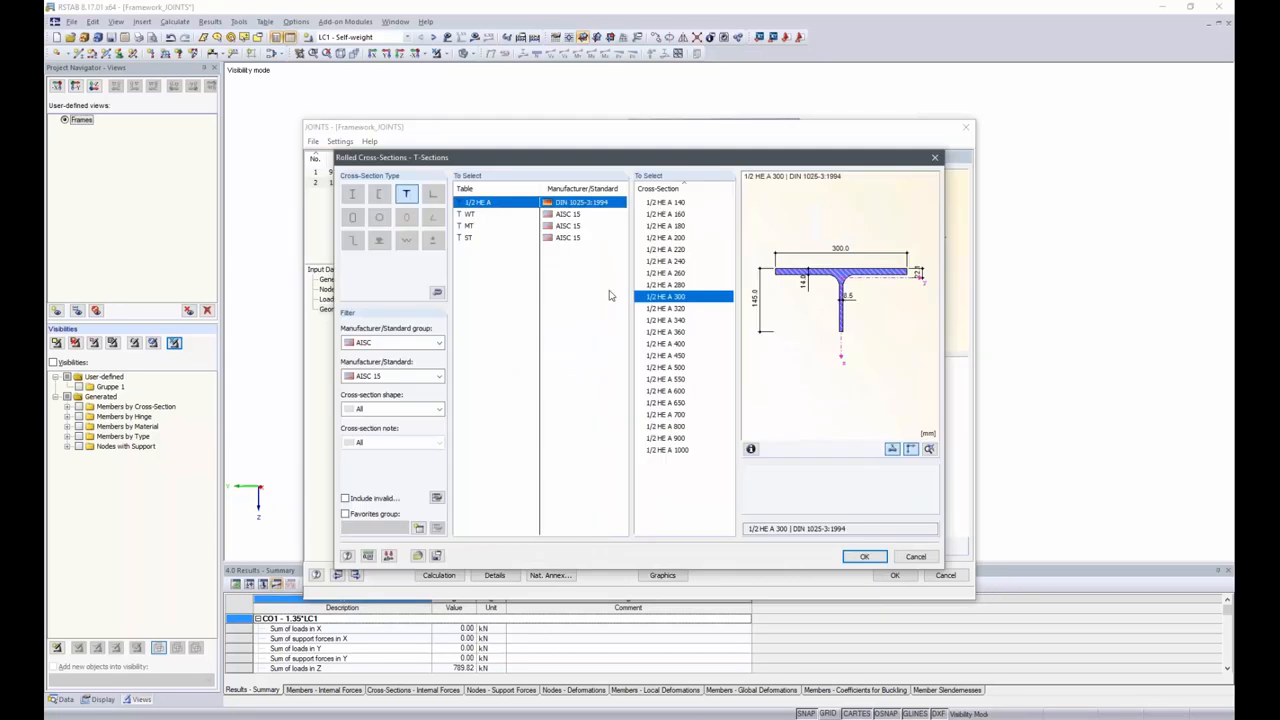
left_click(437, 292)
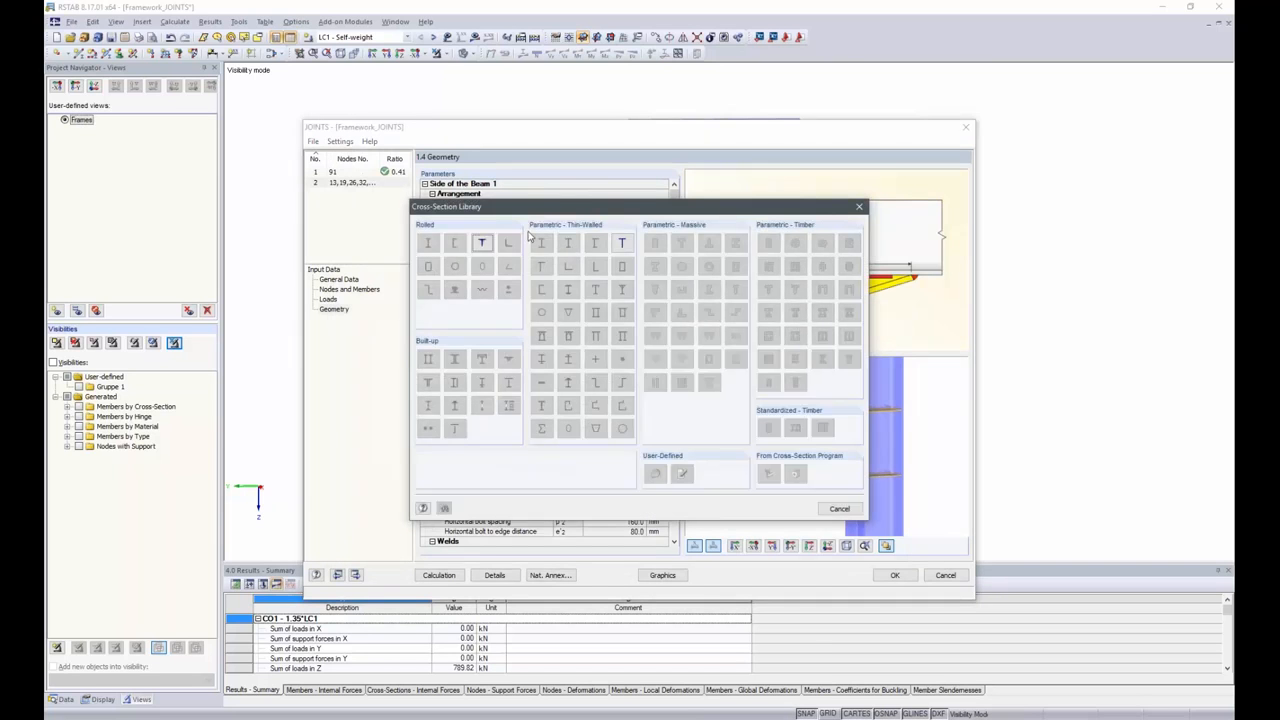
left_click(621, 244)
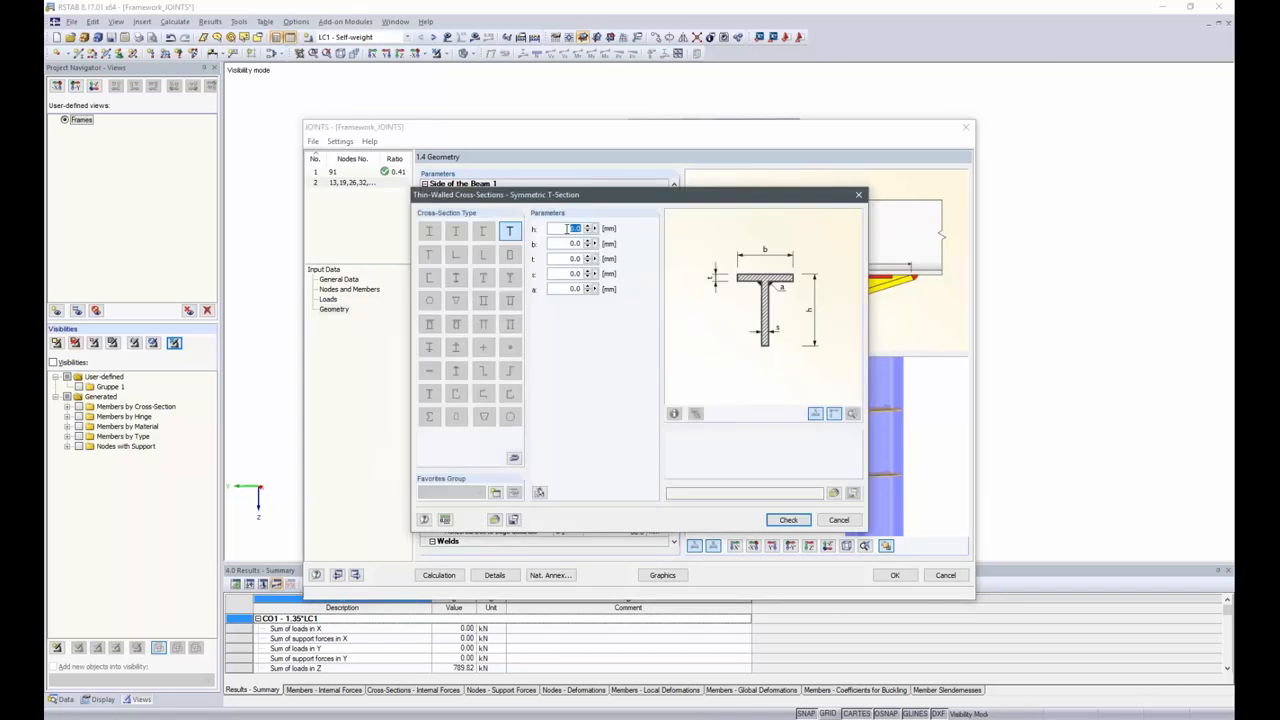
Dimension the taper's T-section with h 200, b 300, t 15, s 10 and a 5 mm, and apply it.
type("202")
key("Tab")
type("300")
key("Tab")
type("15")
key("Tab")
type("10")
key("Tab")
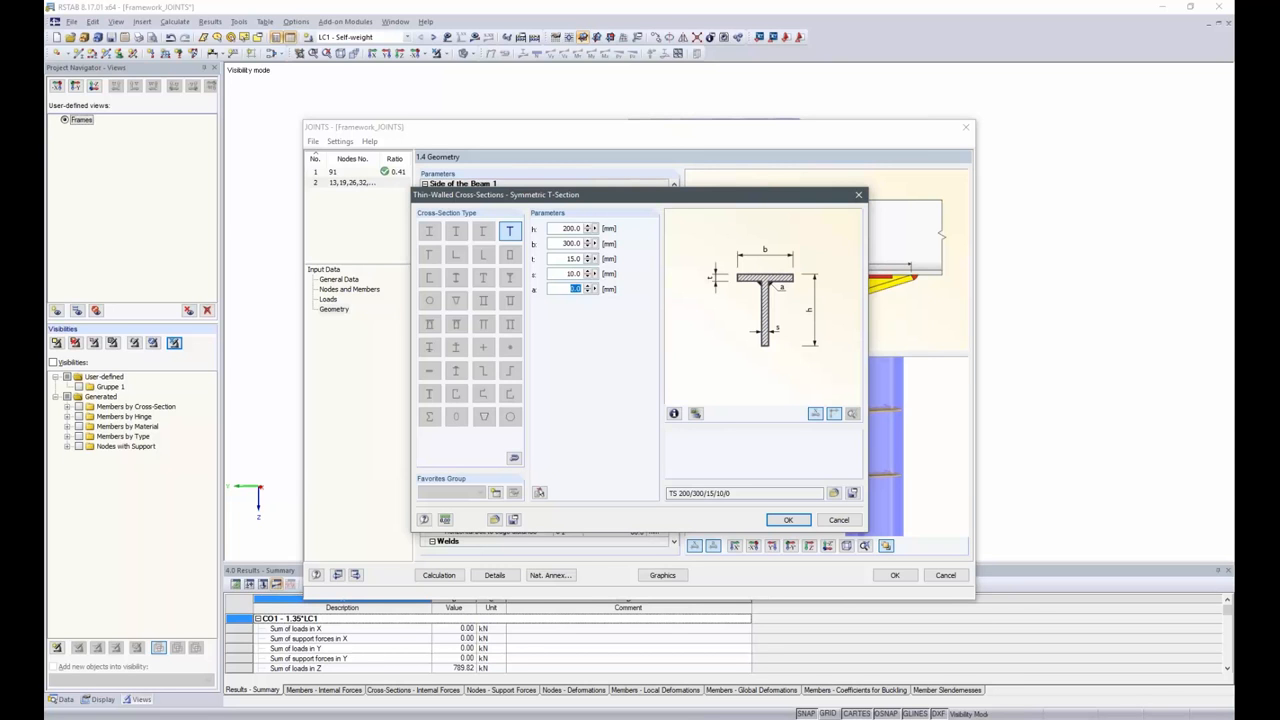
type("5")
left_click(788, 520)
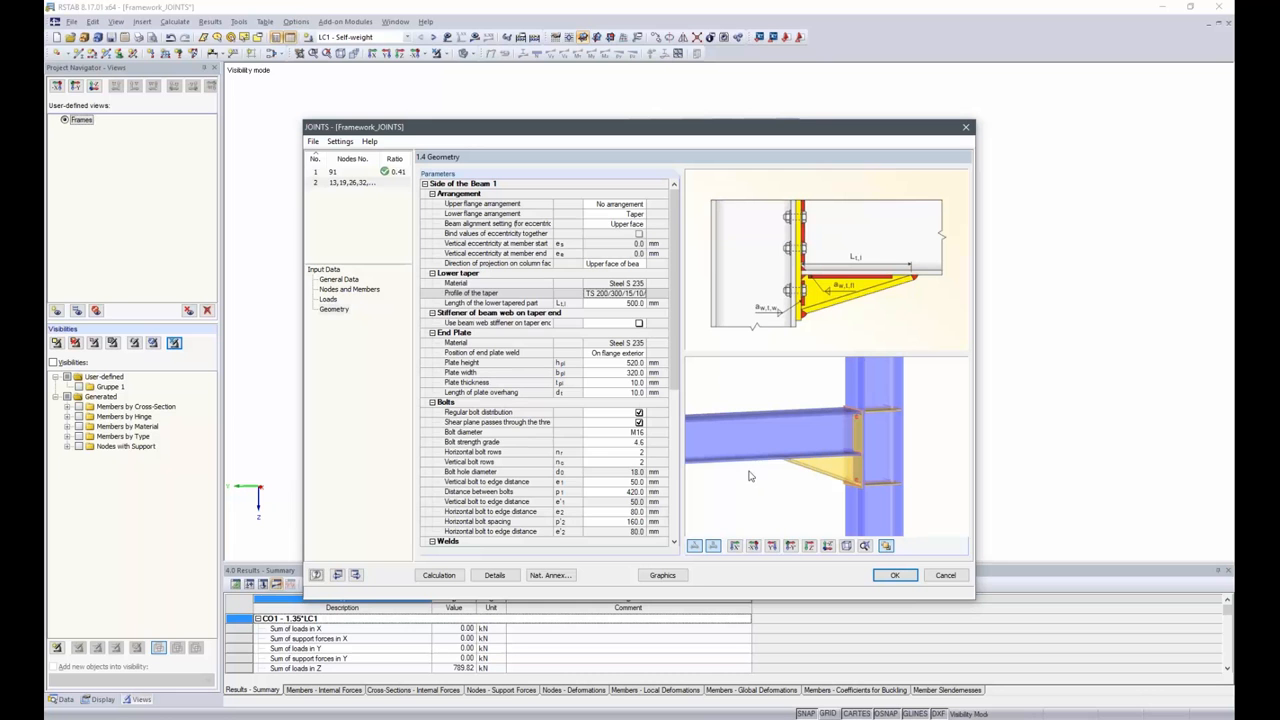
Set the length of the lower tapered part to 400 mm.
left_click(620, 303)
type("400")
key("Return")
Set the position of the end plate weld to On flange face and inspect the plate's upper edge in the model.
left_click(615, 373)
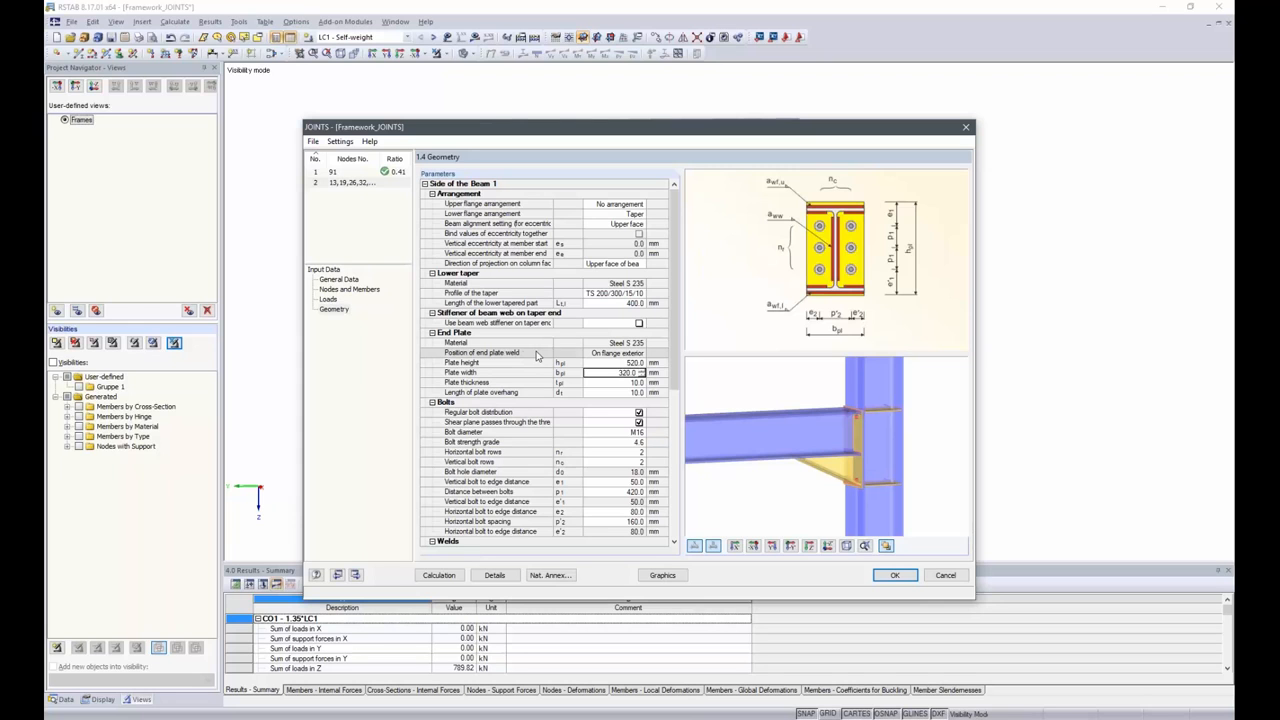
left_click(612, 353)
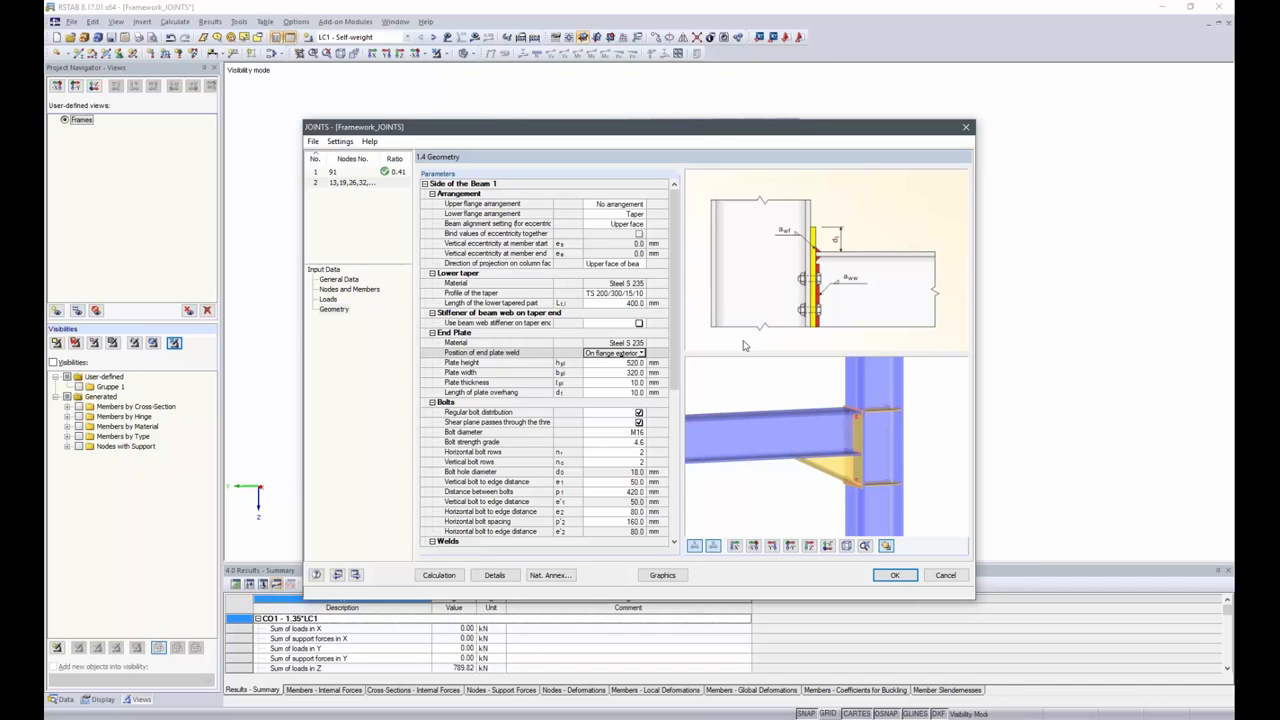
left_click(641, 353)
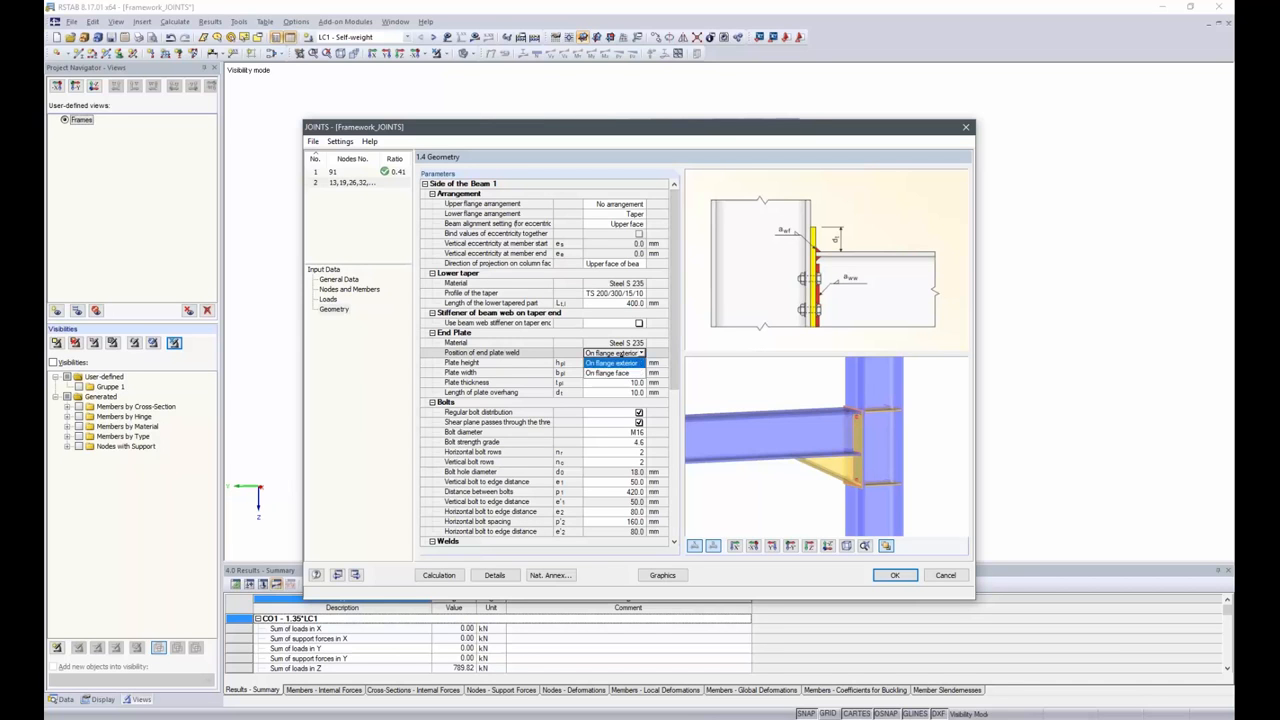
left_click(607, 375)
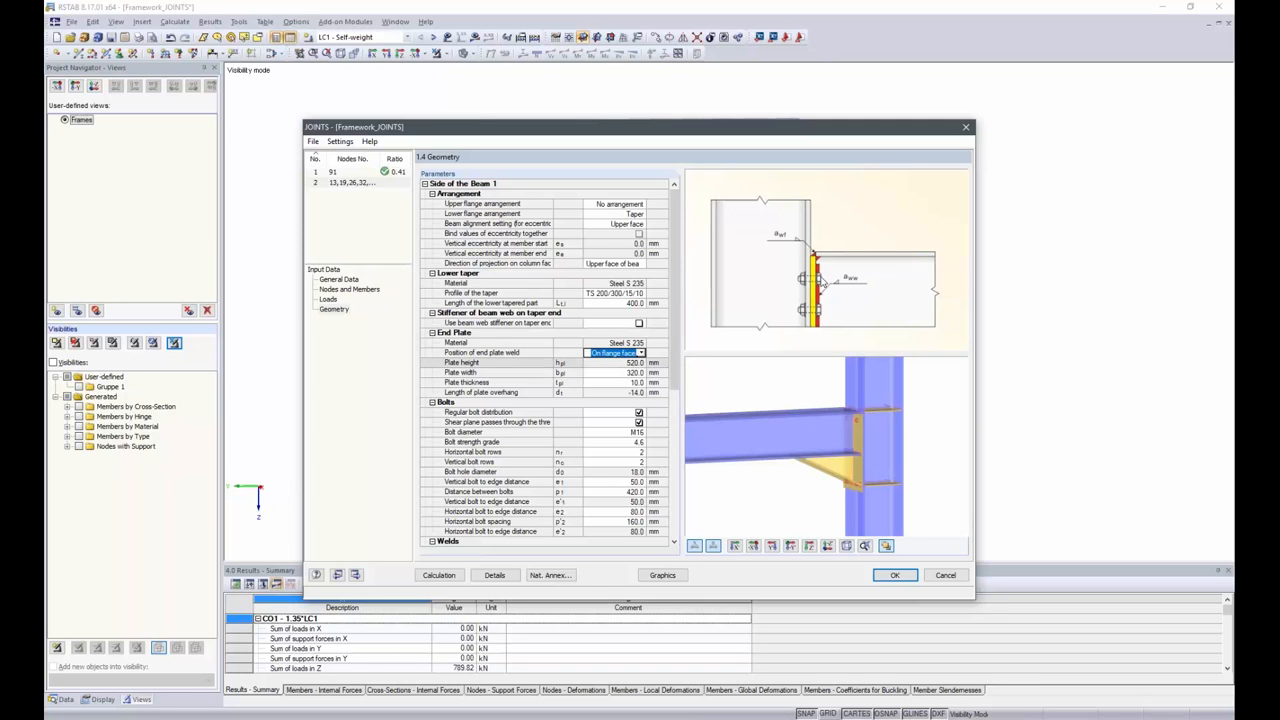
scroll(862, 455, "up", 5)
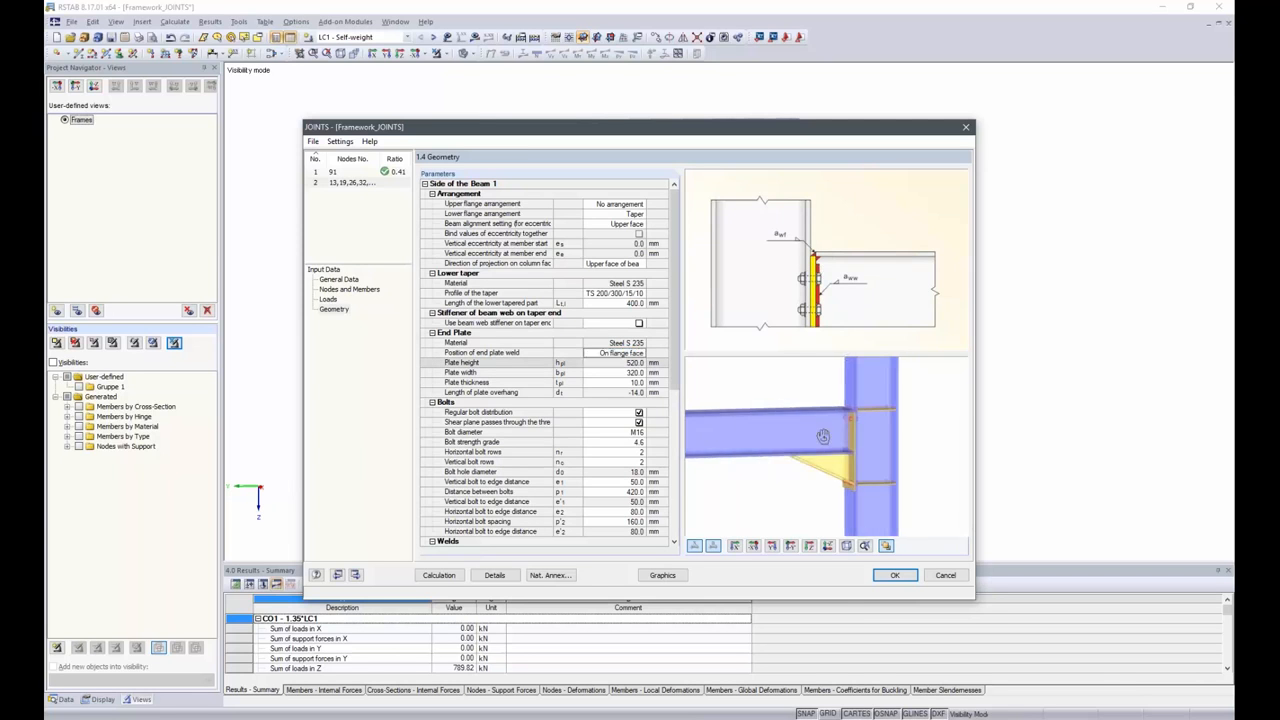
scroll(869, 461, "up", 1)
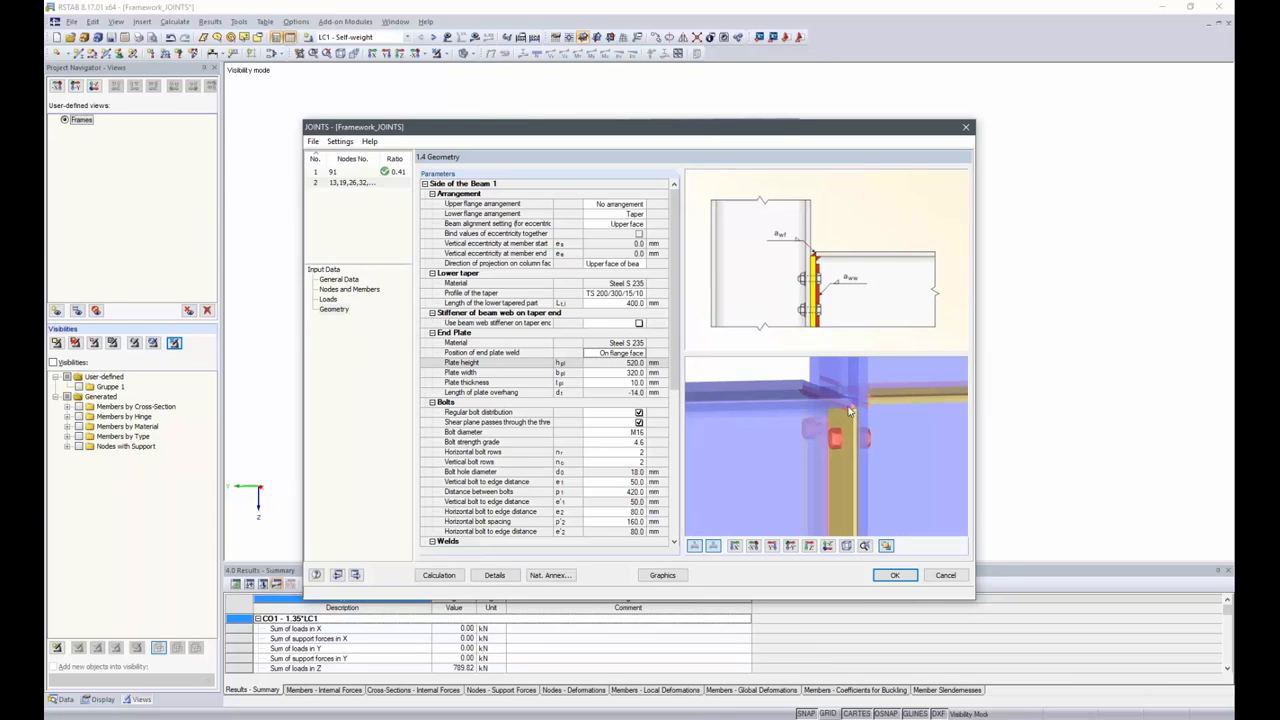
Set the end plate height to 500 mm, its width to 300 mm and its thickness to 25 mm.
left_click(620, 362)
left_click(620, 362)
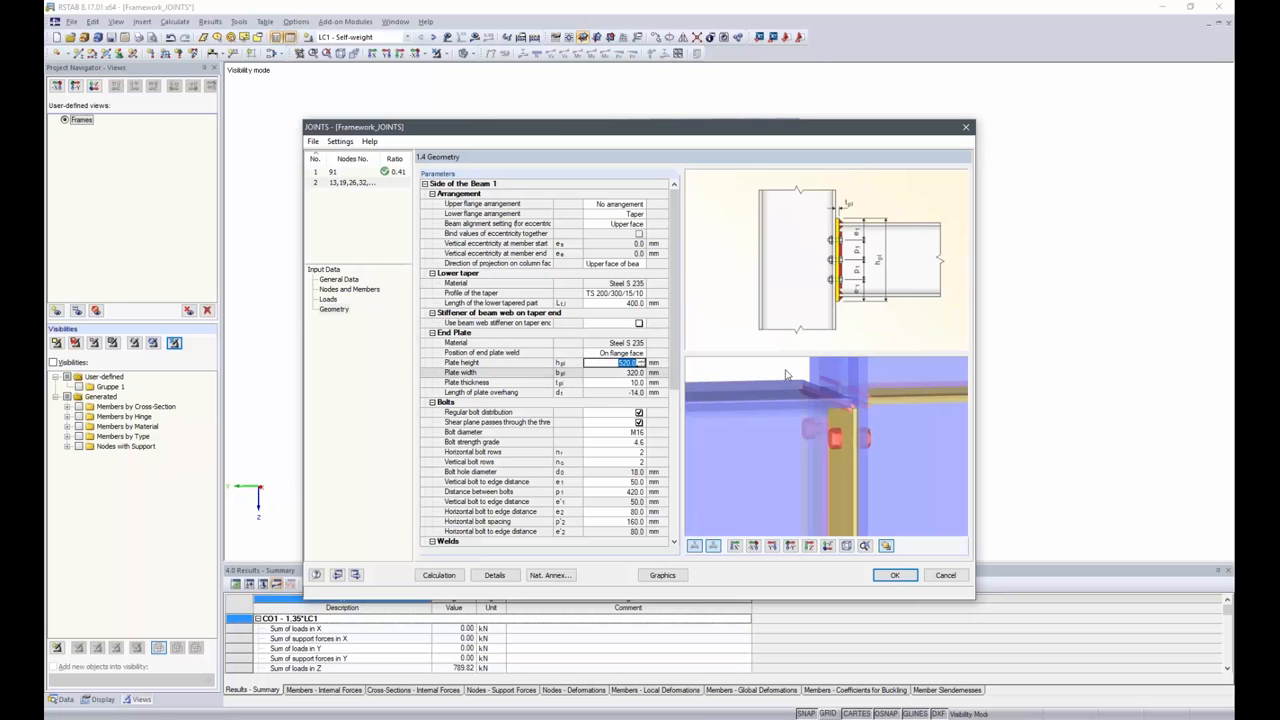
type("50")
key("Return")
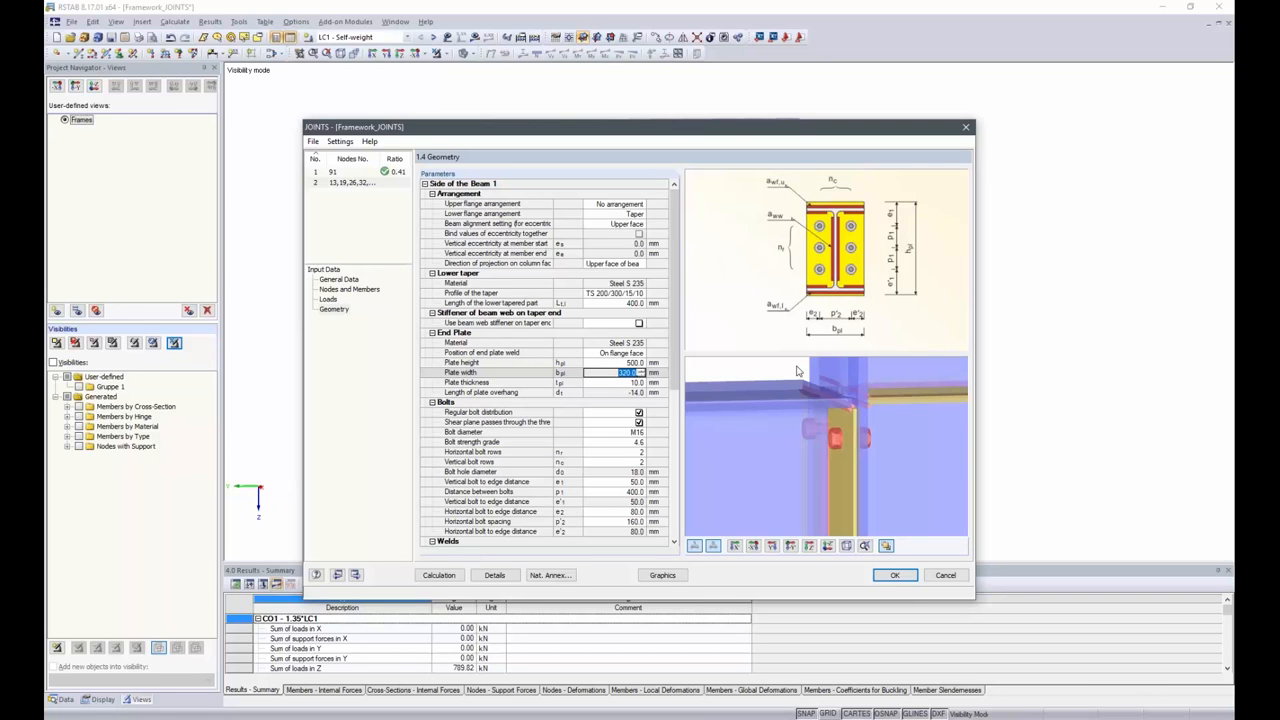
key("Return")
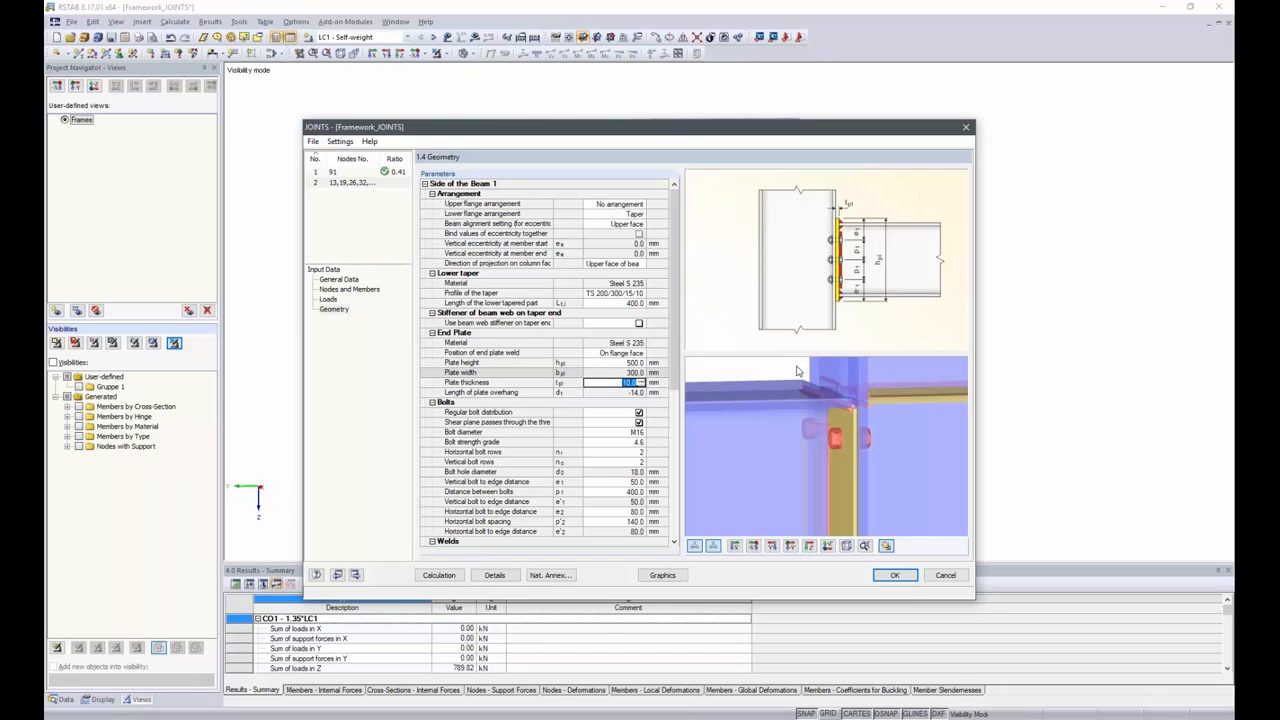
type("25")
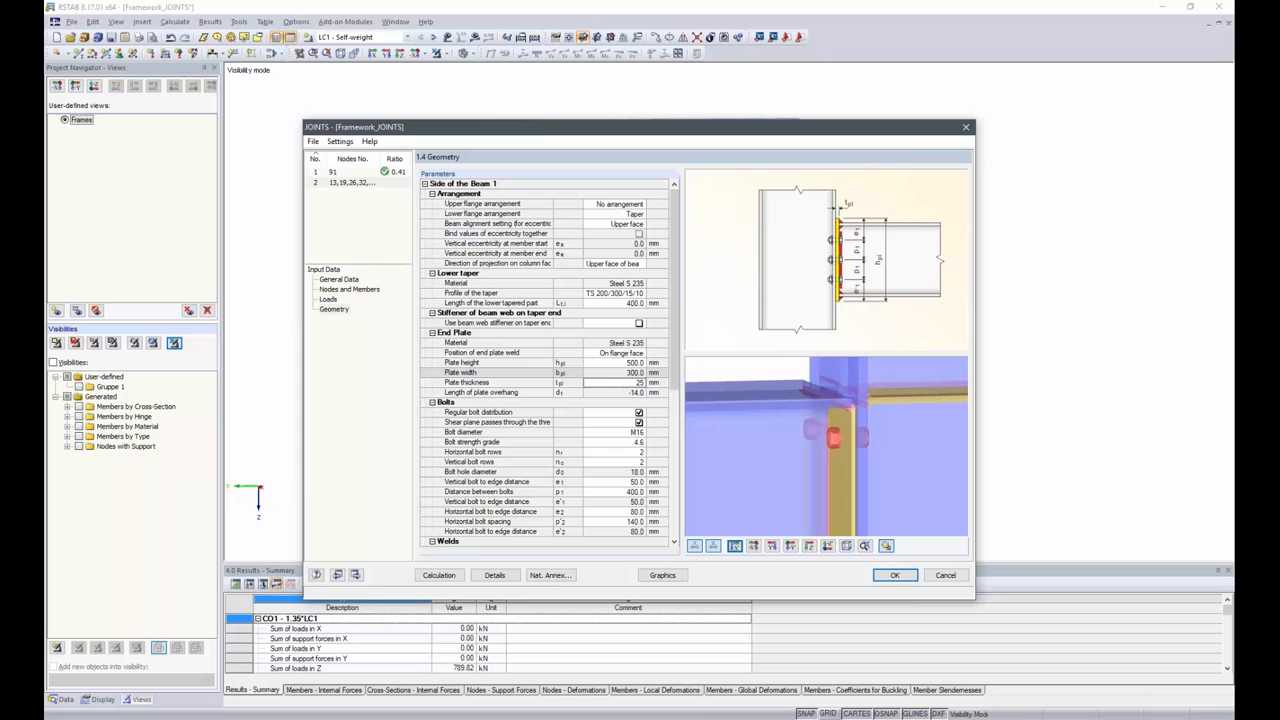
Check the tapered end plate connection in the 3D view and turn off the regular bolt distribution.
scroll(797, 421, "down", 1)
scroll(797, 421, "down", 2)
scroll(850, 408, "down", 2)
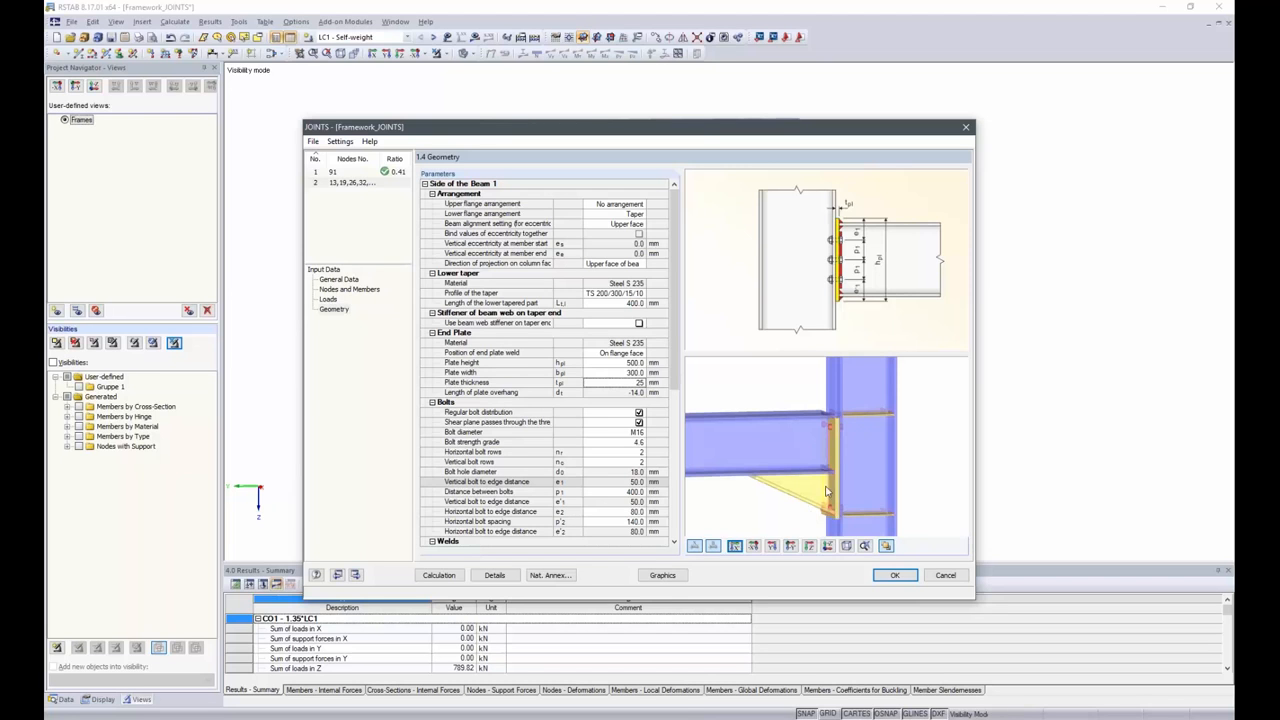
scroll(828, 518, "up", 3)
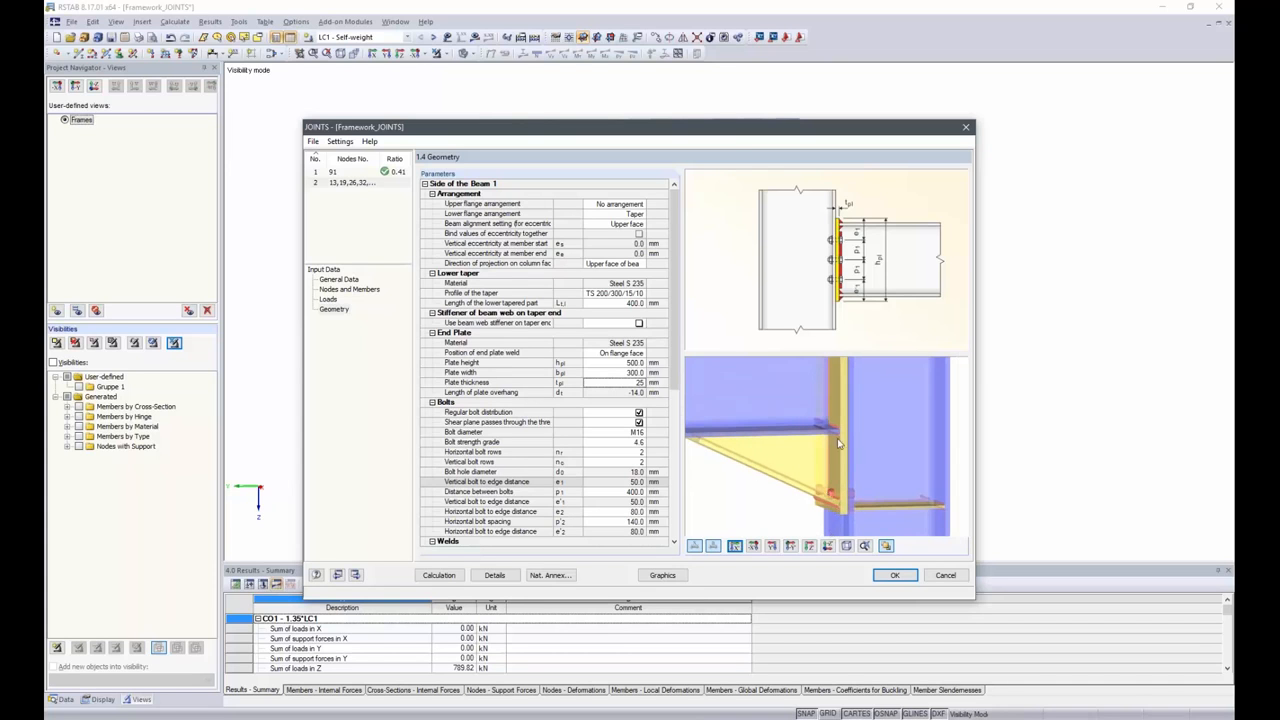
scroll(822, 375, "down", 2)
middle_click_drag(822, 375, 821, 423)
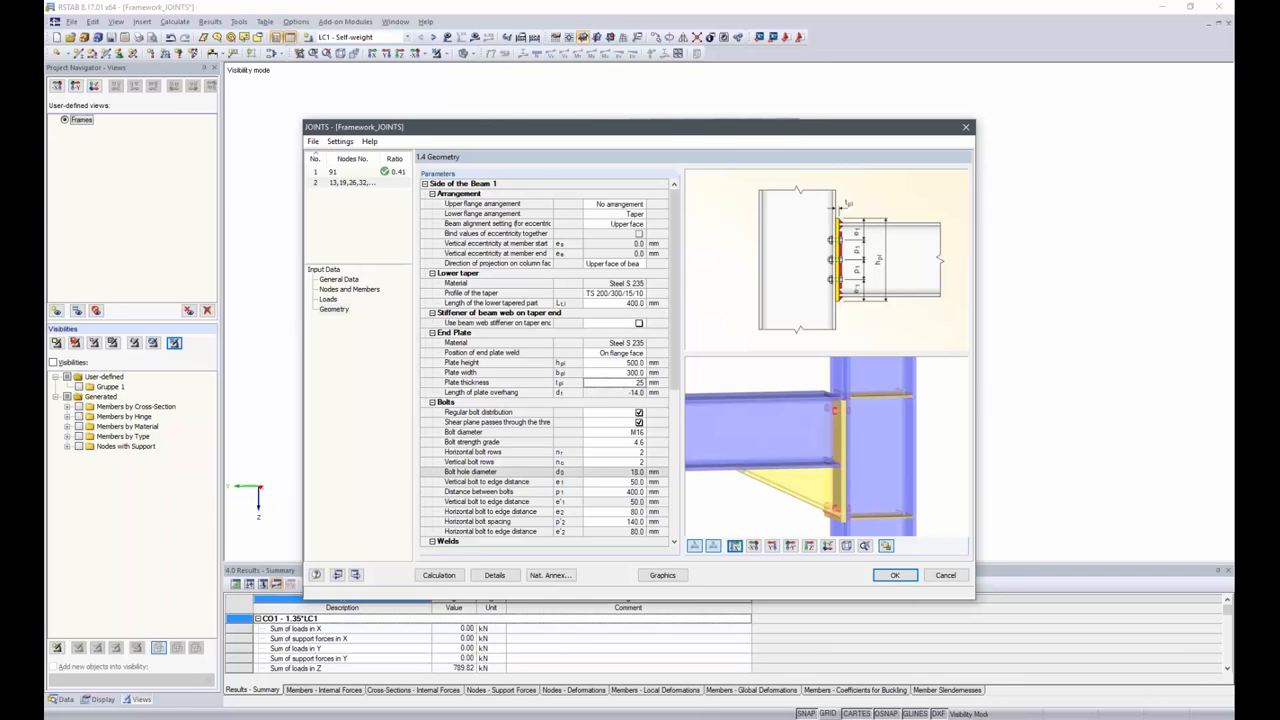
left_click(639, 412)
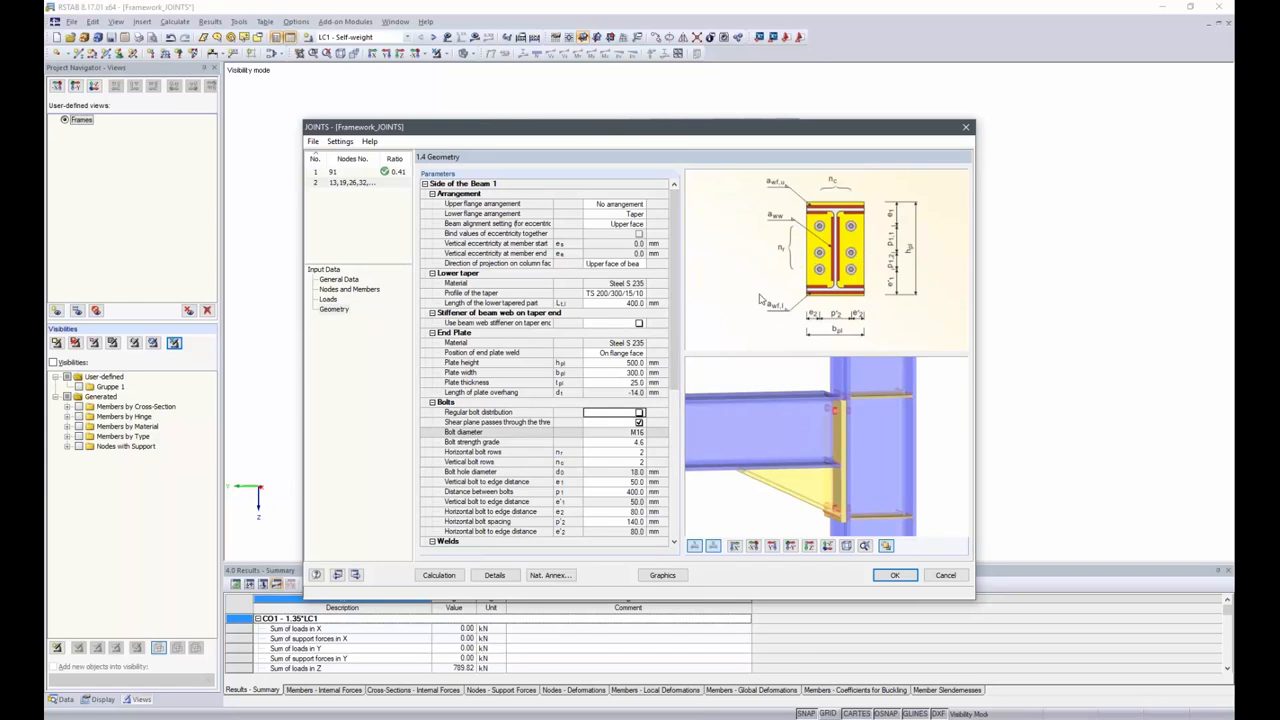
Use M20 bolts of strength grade 10.9 and arrange them in 3 horizontal rows.
left_click(591, 431)
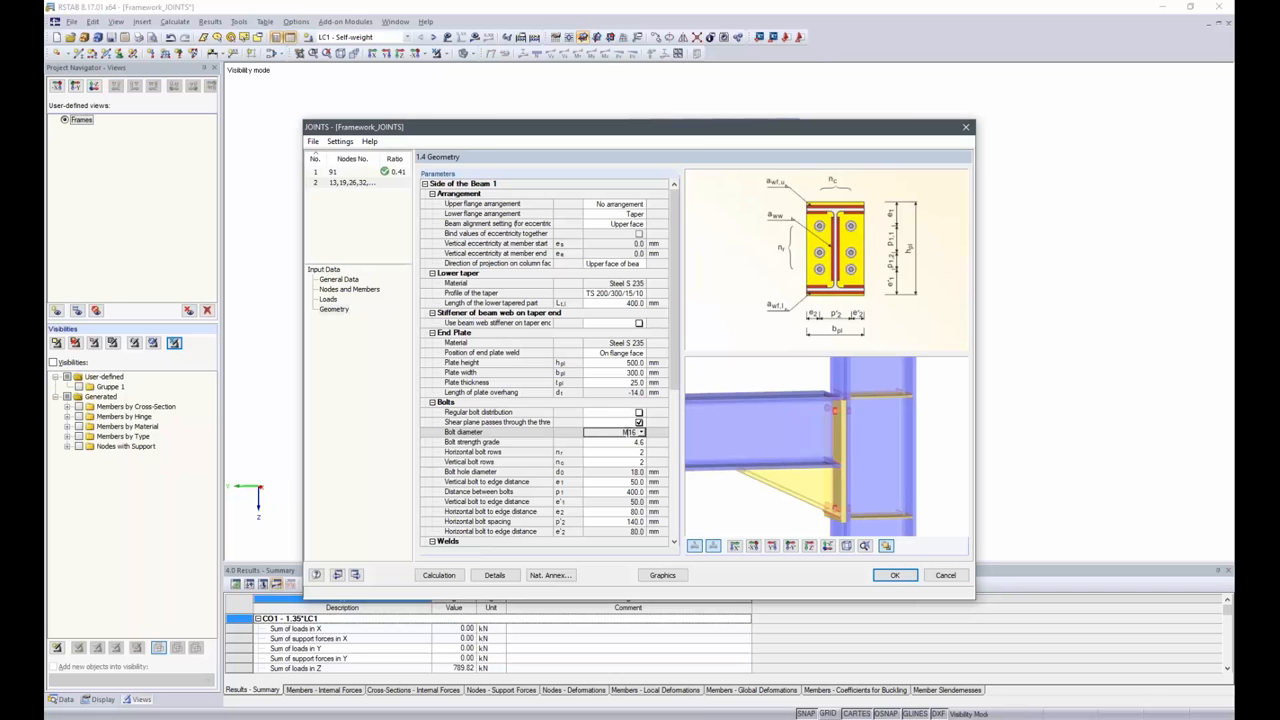
left_click(641, 432)
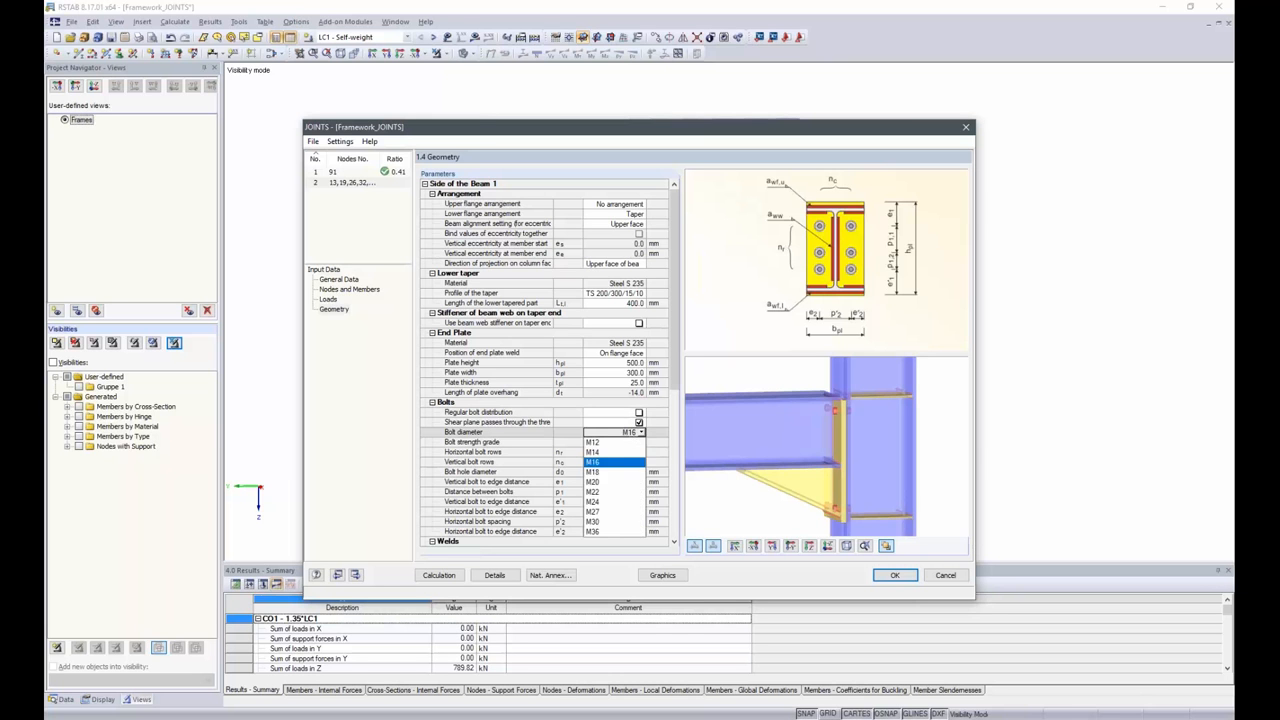
left_click(610, 461)
left_click(629, 442)
left_click(641, 442)
left_click(605, 483)
left_click(638, 452)
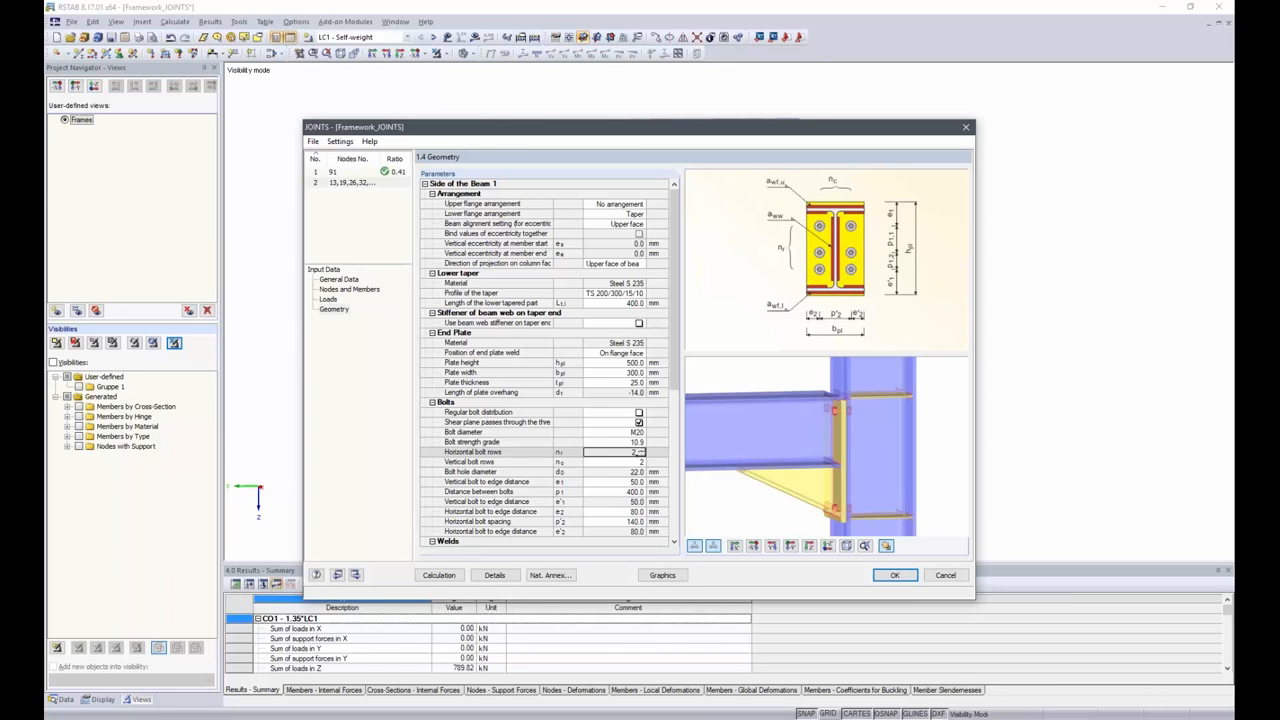
left_click(642, 449)
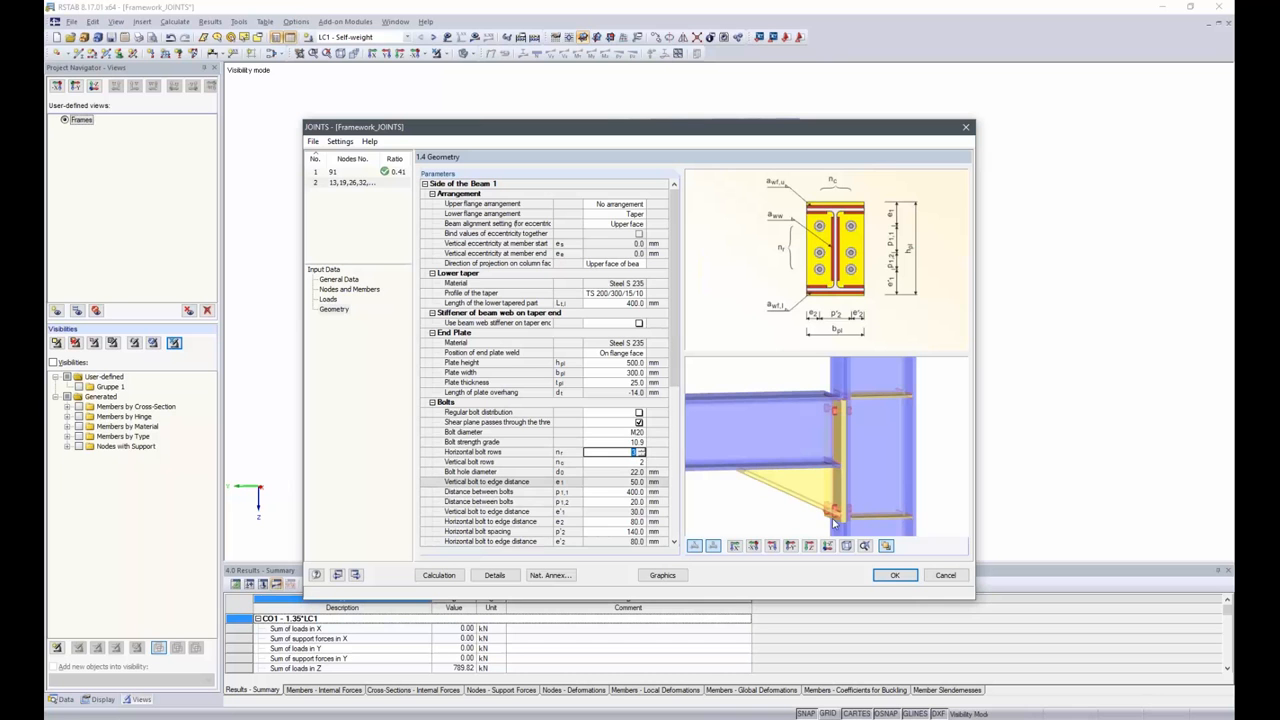
Set the vertical distances between the end plate's bolt rows to 160 mm (p1,1) and 200 mm (p1,2).
left_click(607, 493)
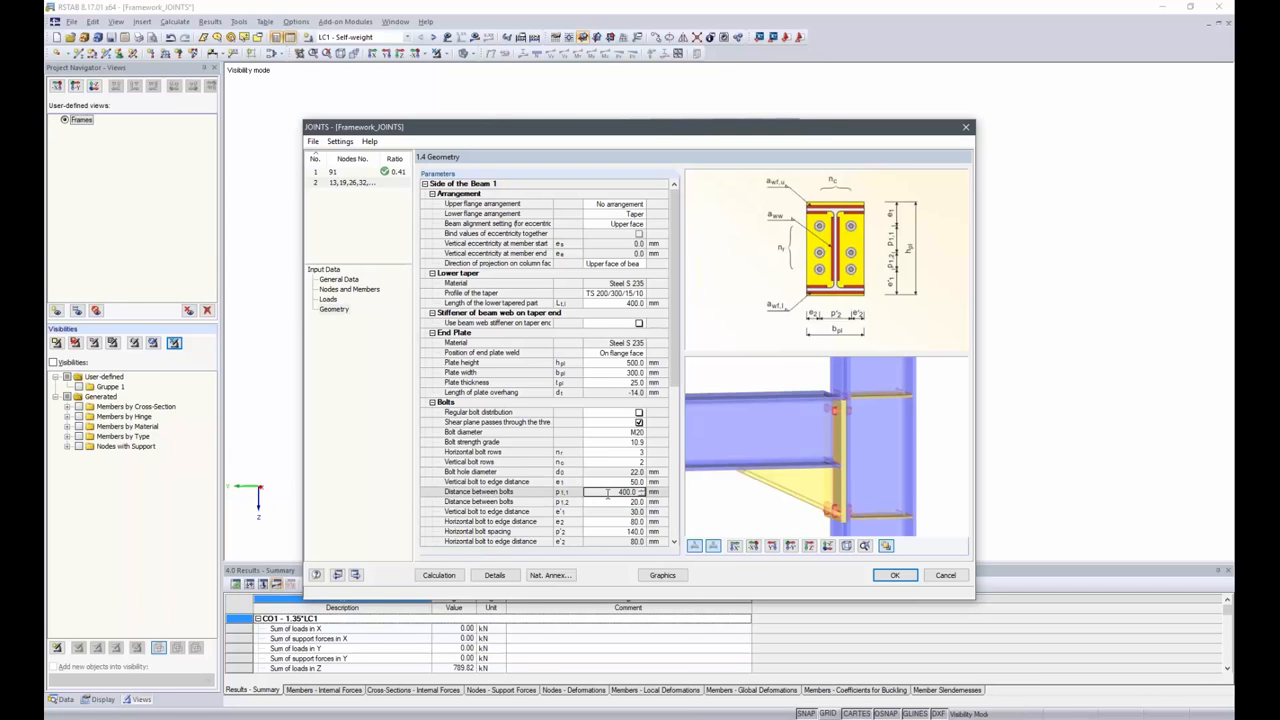
double_click(607, 493)
type("50")
key("Return")
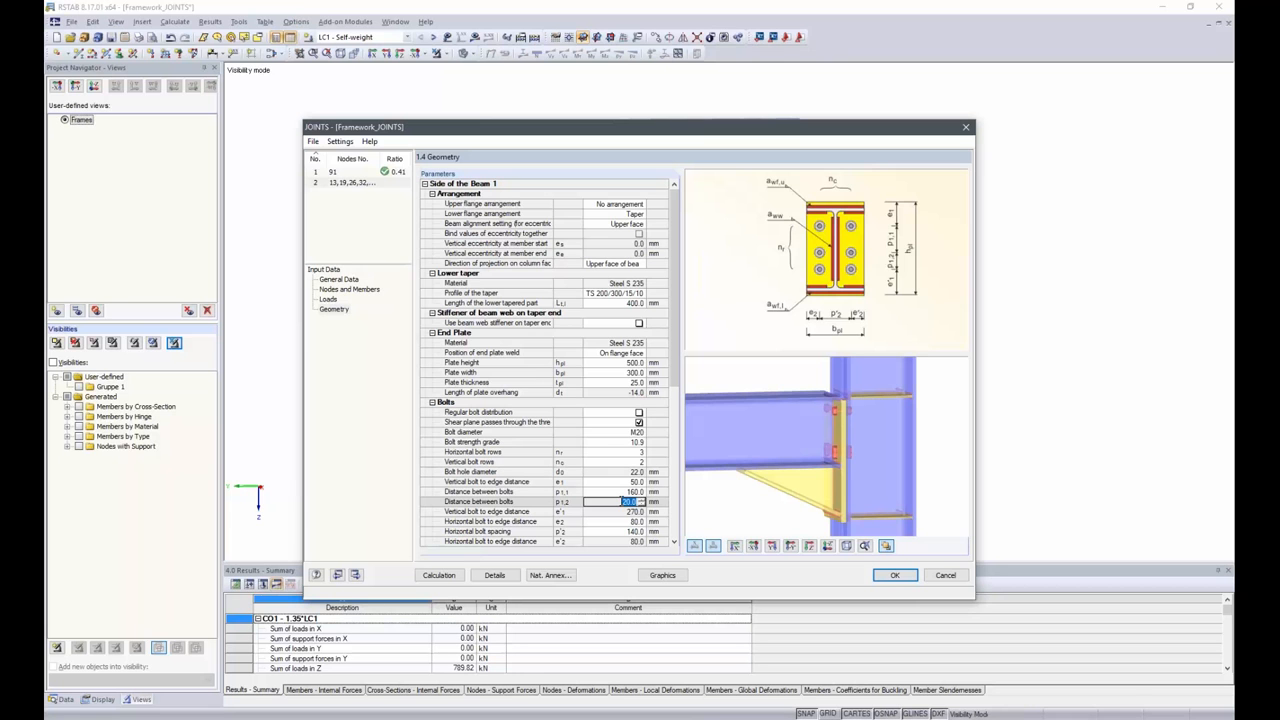
type("200")
key("Return")
left_click(621, 482)
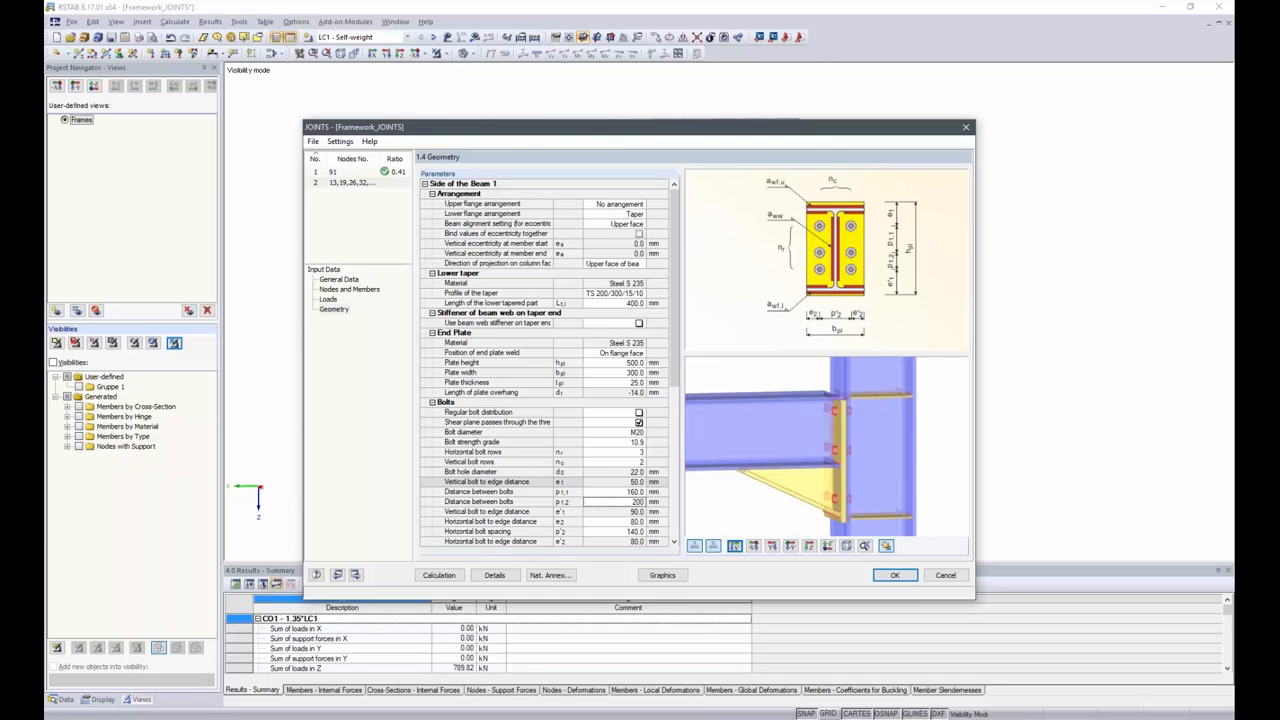
Set the web weld dimension of the end plate connection to 3 mm.
scroll(550, 462, "down", 9)
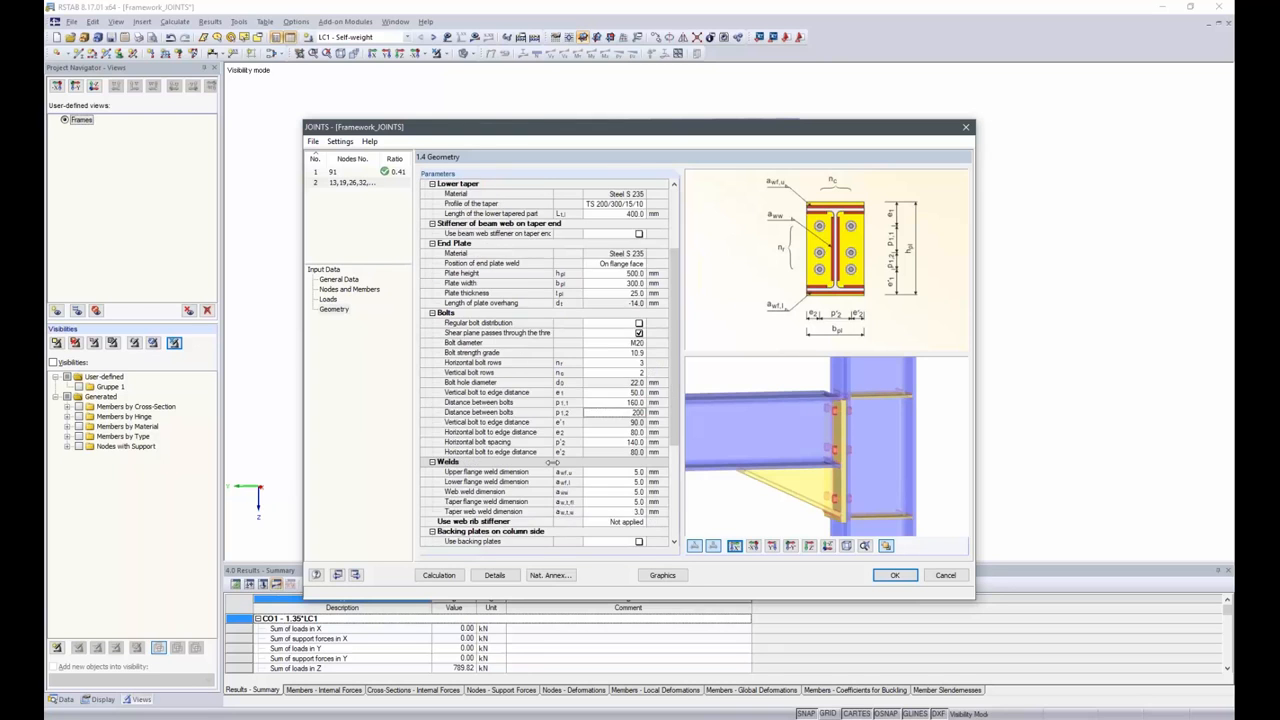
scroll(551, 462, "up", 1)
scroll(551, 462, "up", 1)
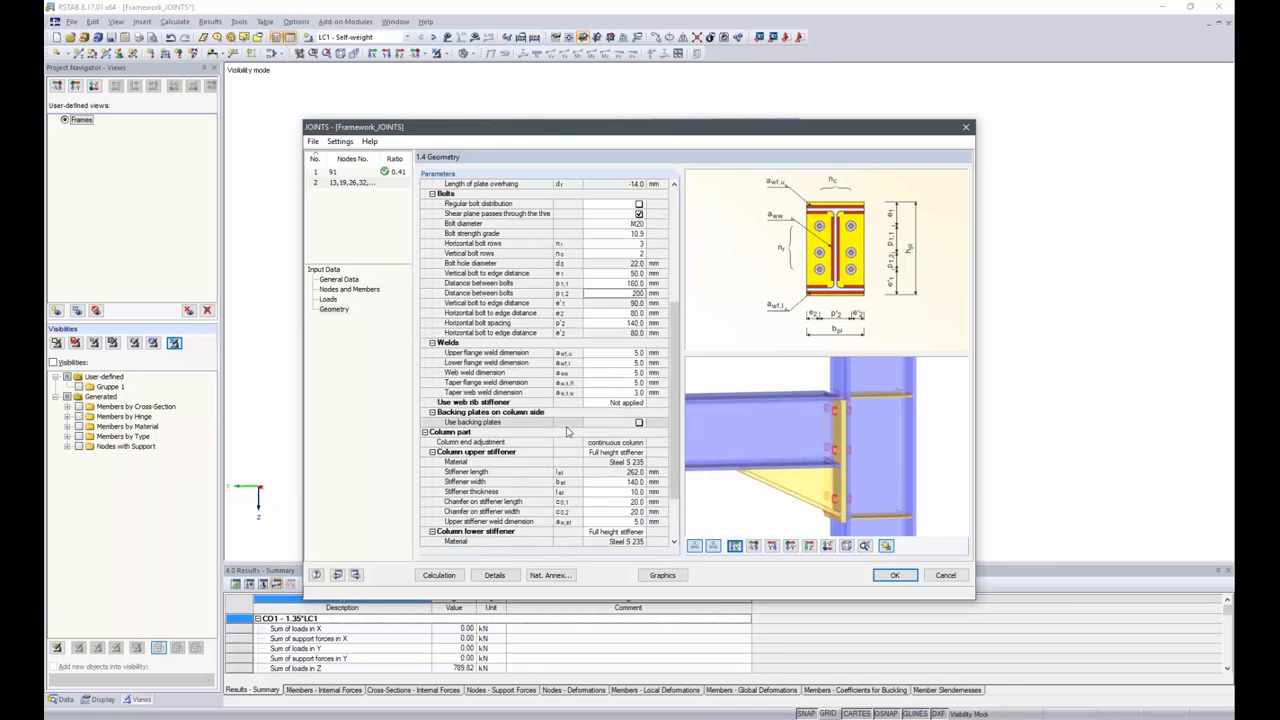
left_click(620, 373)
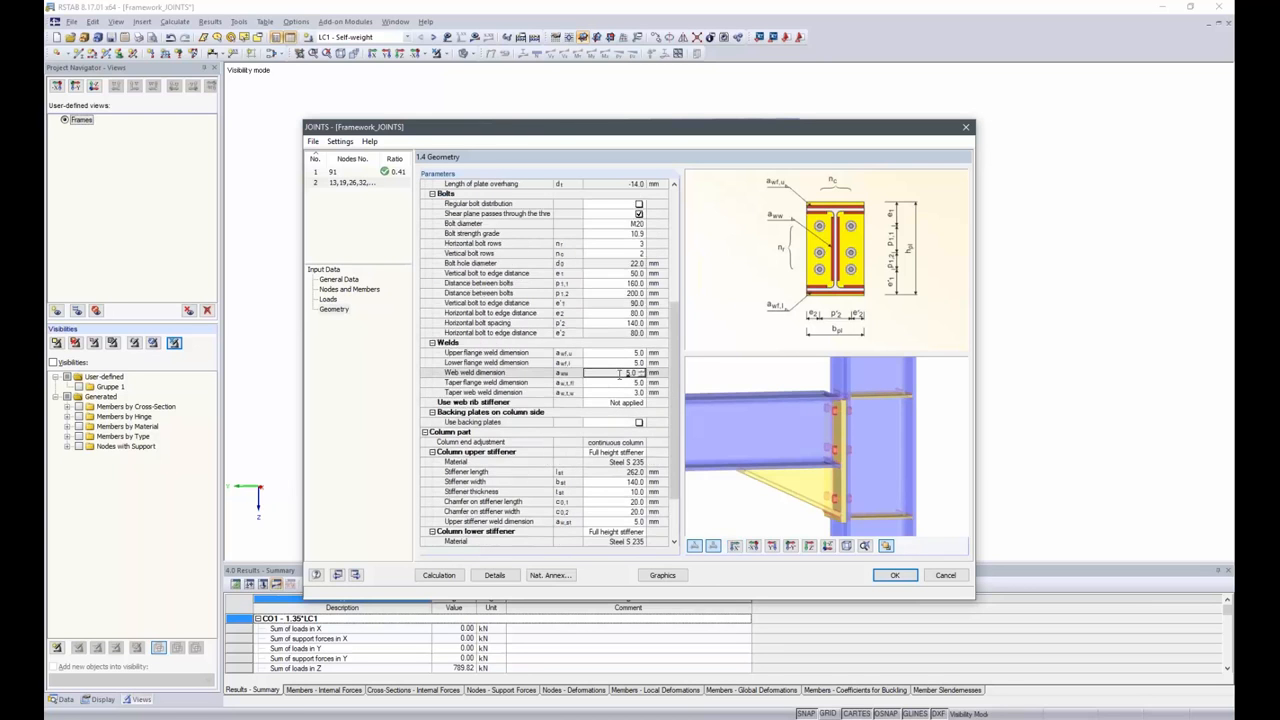
type("3")
key("Return")
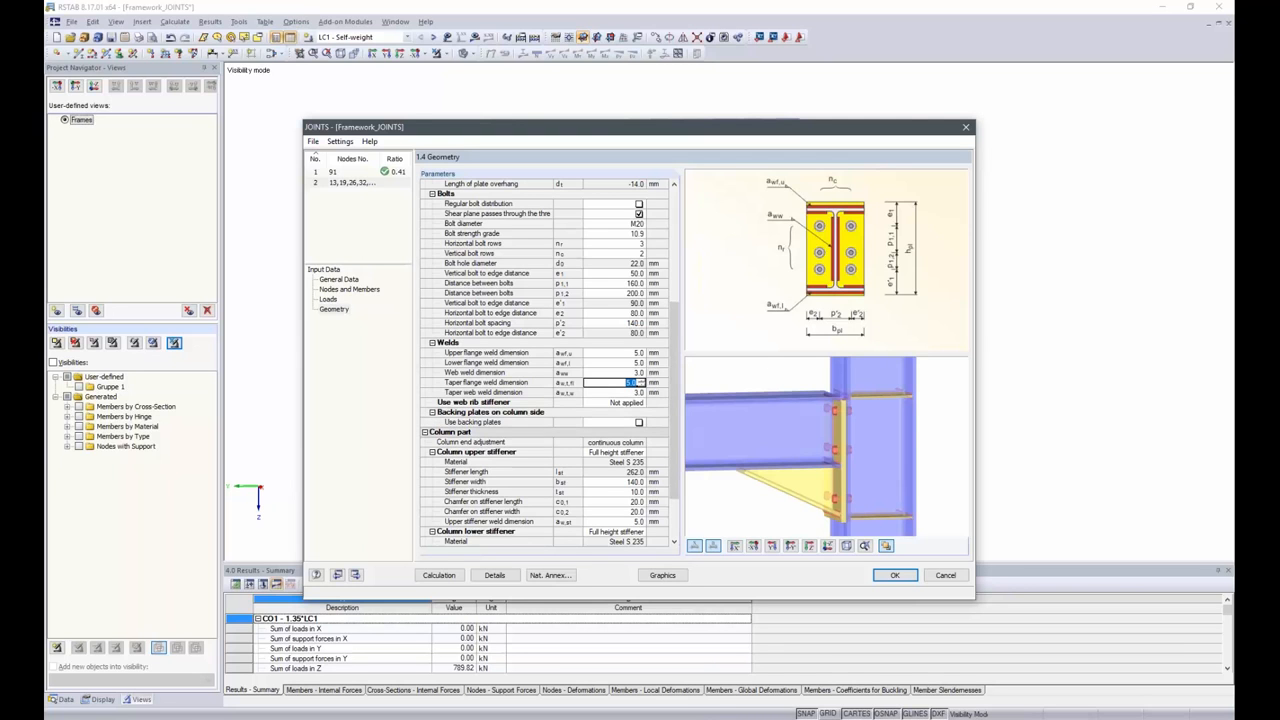
Review the web rib stiffener, backing plate and column stiffener settings and run the calculation of the tapered end plate joint.
left_click(598, 402)
left_click(602, 422)
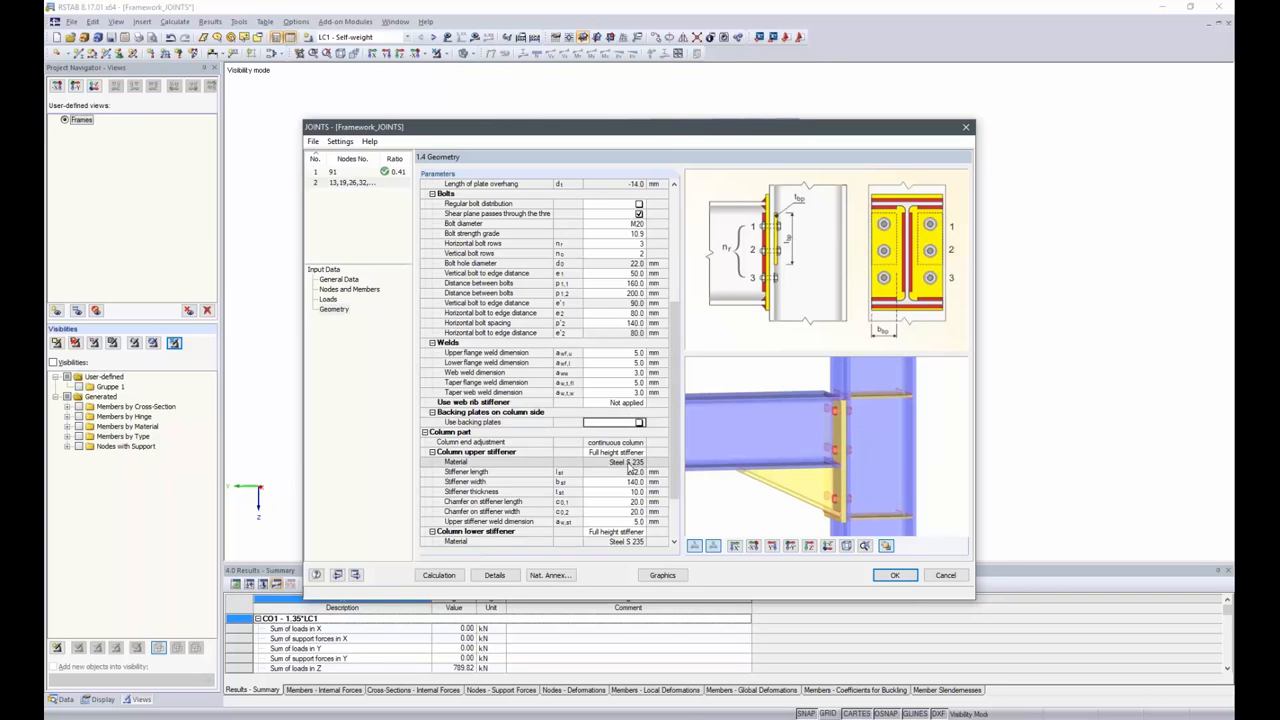
scroll(626, 464, "down", 1)
scroll(626, 464, "down", 1)
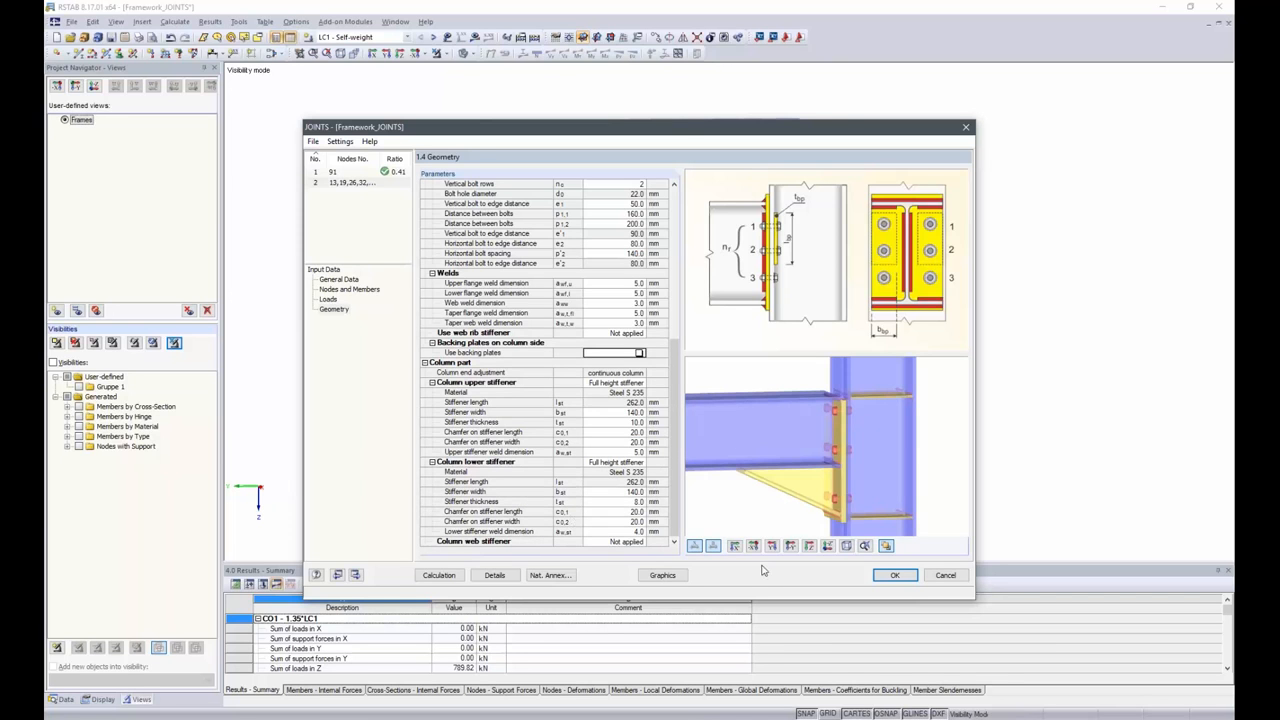
left_click(438, 577)
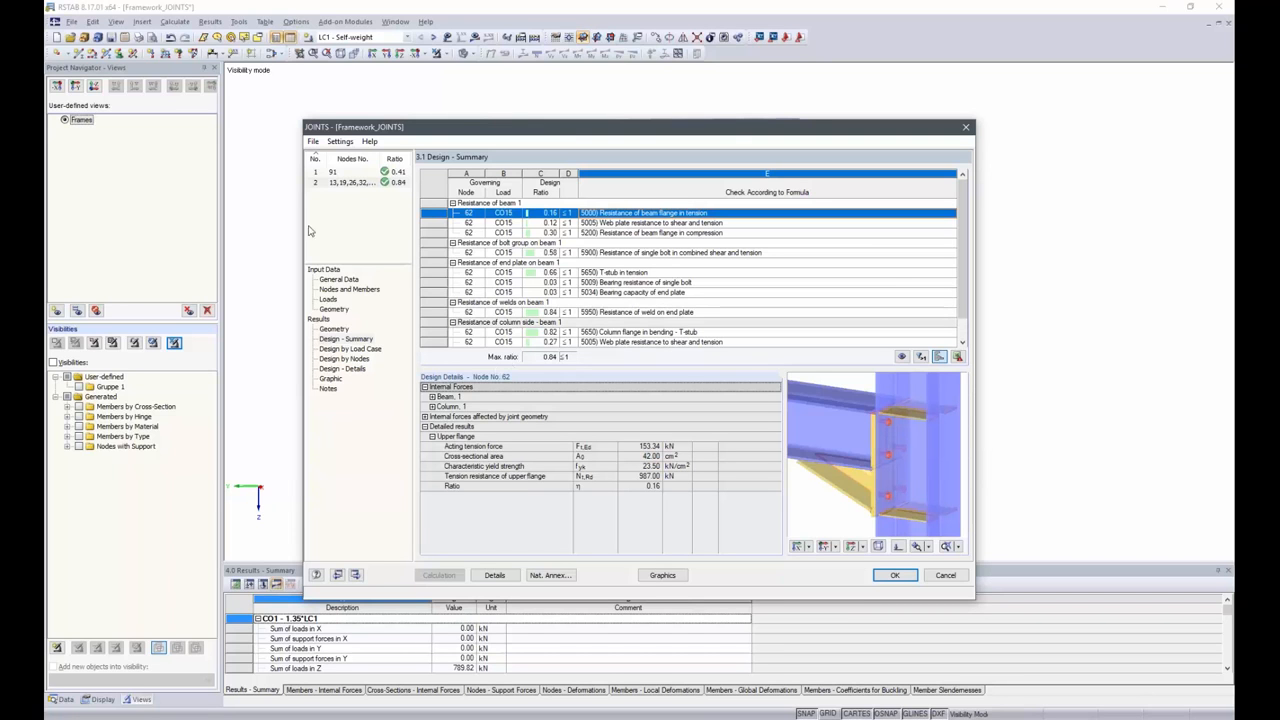
Create JOINTS case 3 as a rigid beam-to-beam joint with a rigid splice plate connection.
left_click(313, 142)
left_click(336, 163)
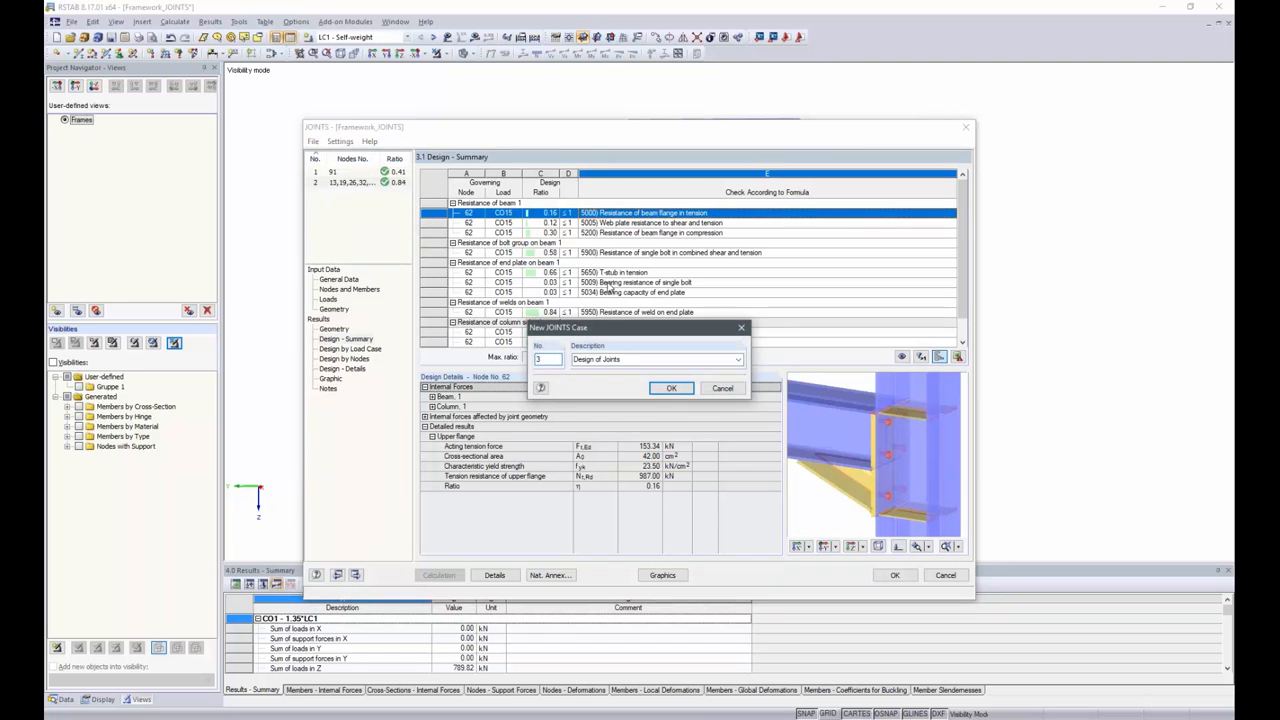
left_click(671, 388)
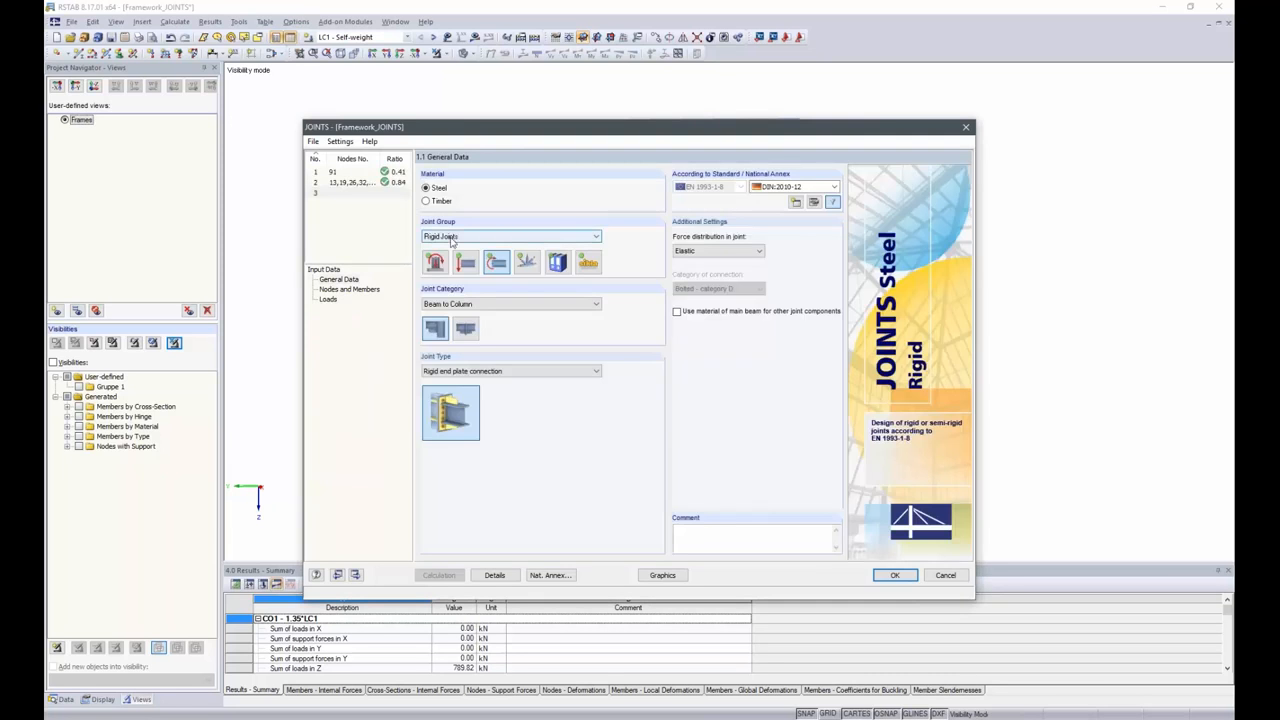
left_click(451, 237)
left_click(451, 240)
left_click(467, 332)
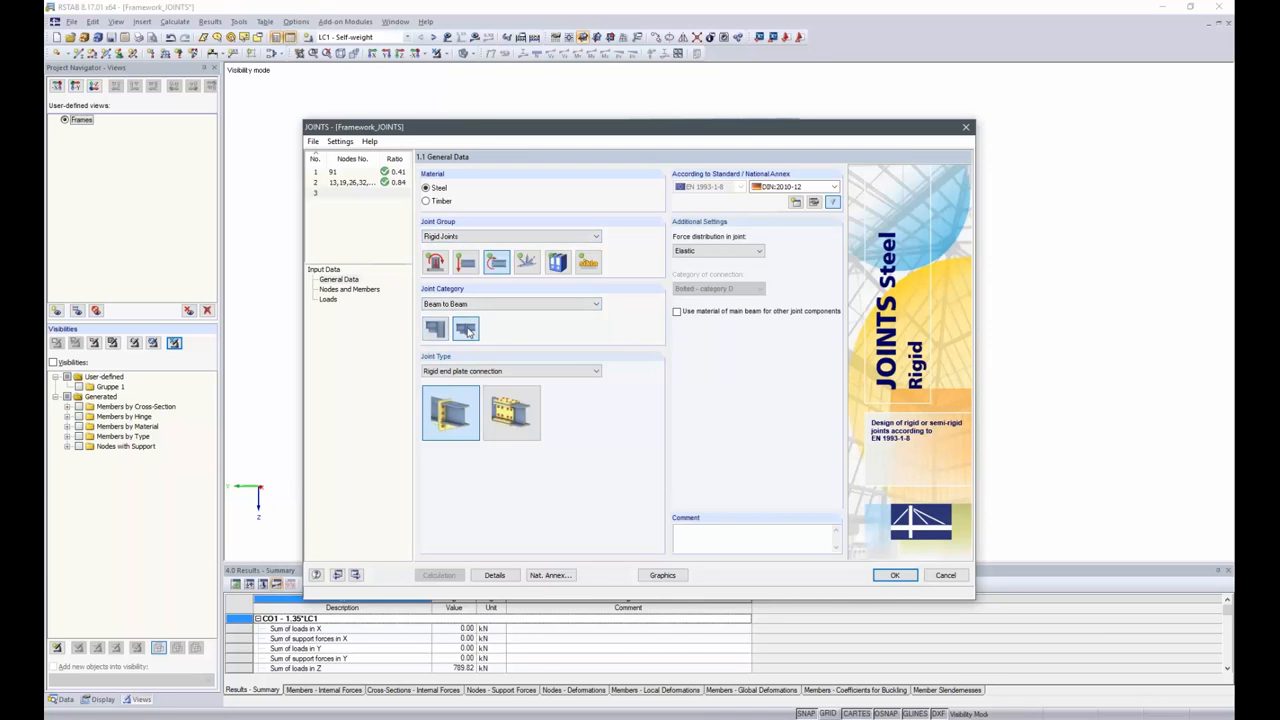
left_click(518, 425)
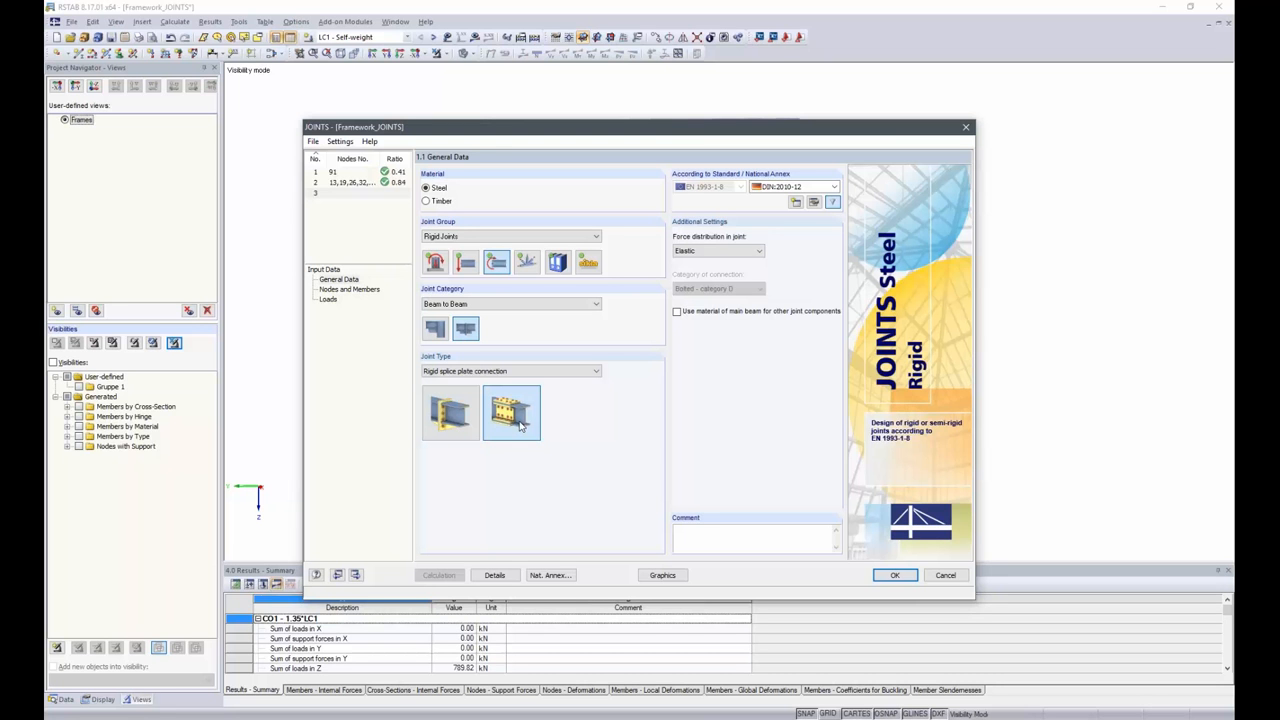
Start picking the splice joint's node graphically and cancel the visibility mode so the whole structure is shown.
left_click(333, 289)
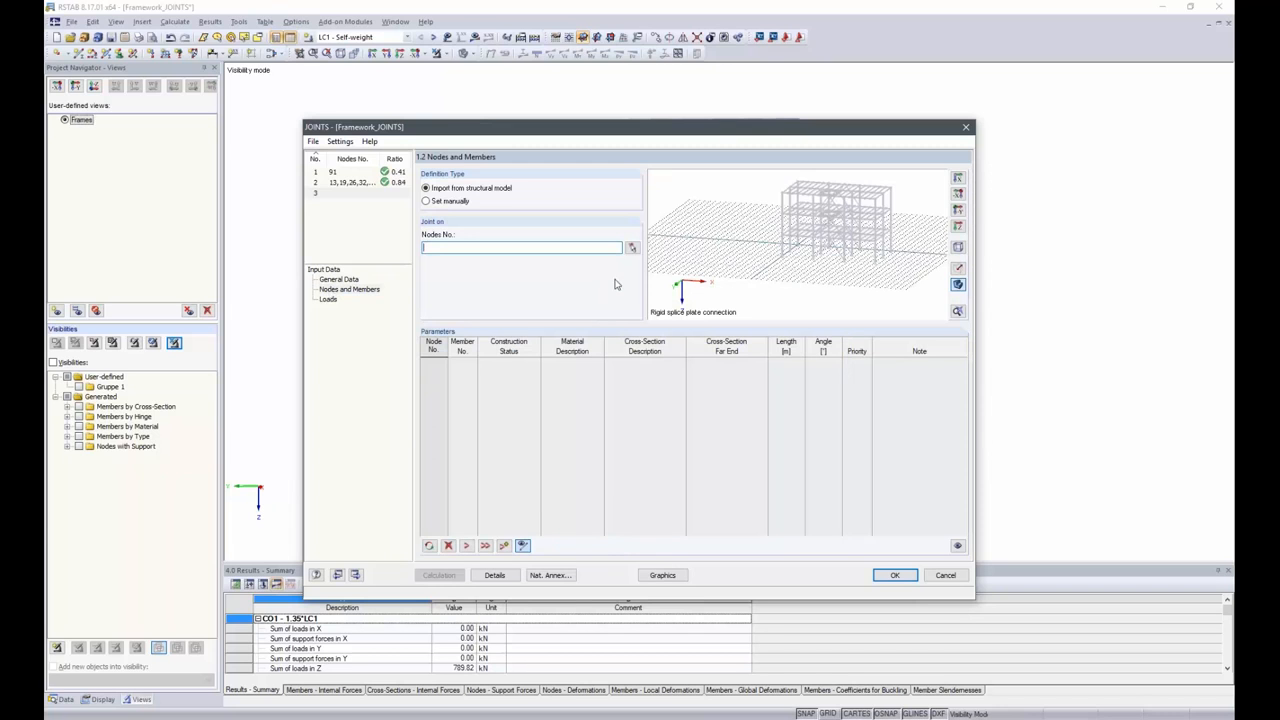
left_click(632, 248)
middle_click_drag(545, 311, 483, 423, "ctrl")
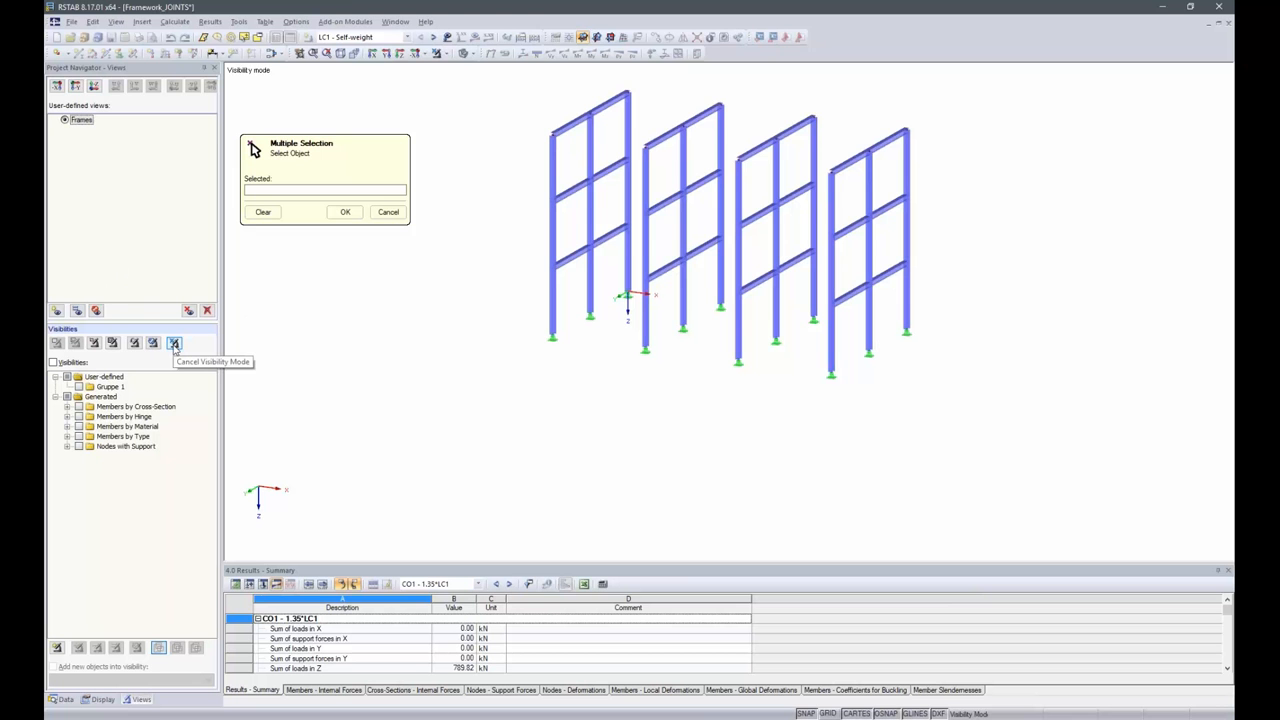
left_click(174, 344)
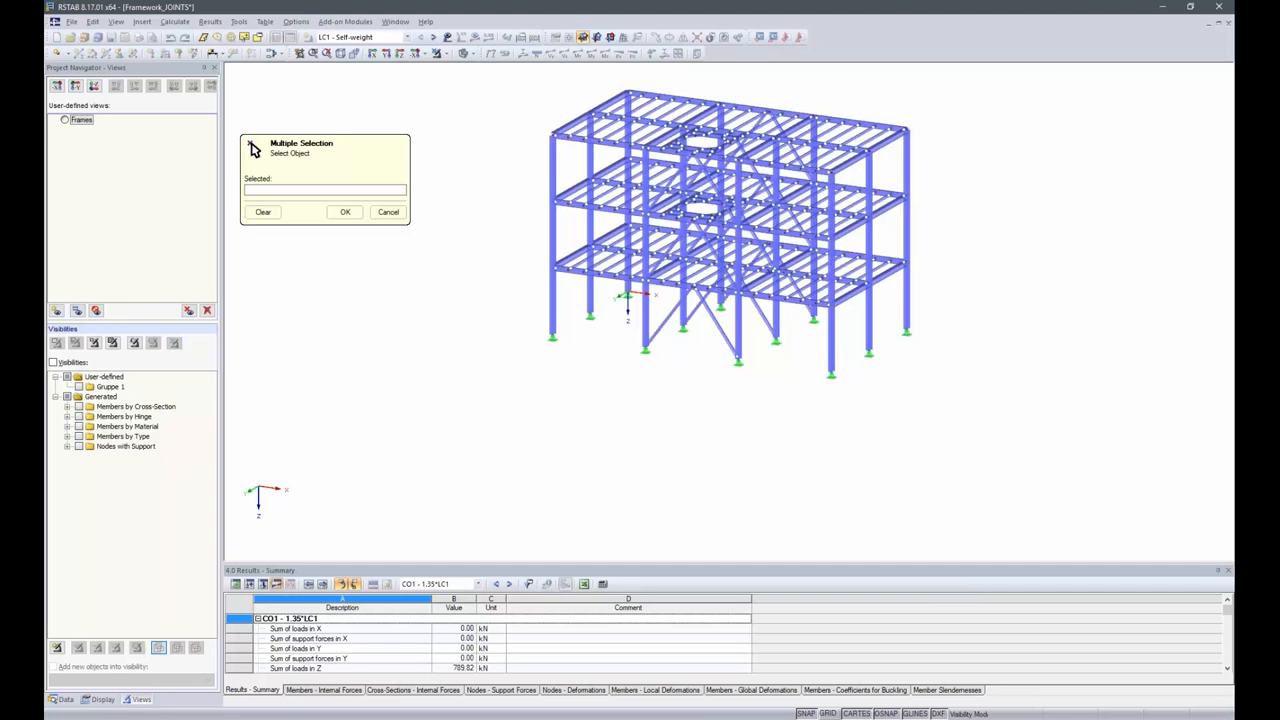
Assign node 37 on the lowest-storey beam to the splice joint and set the connection to its default geometry.
middle_click_drag(566, 387, 635, 366, "ctrl")
scroll(634, 278, "up", 2)
scroll(638, 280, "up", 1)
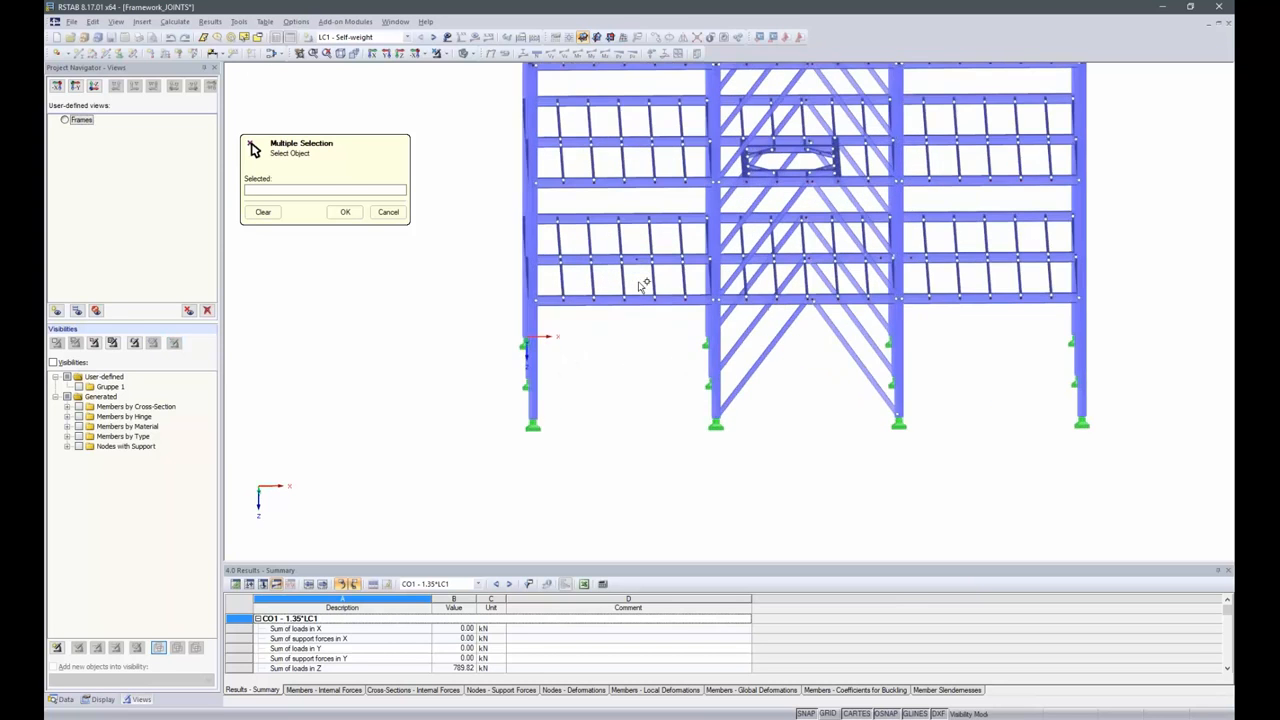
scroll(645, 278, "up", 2)
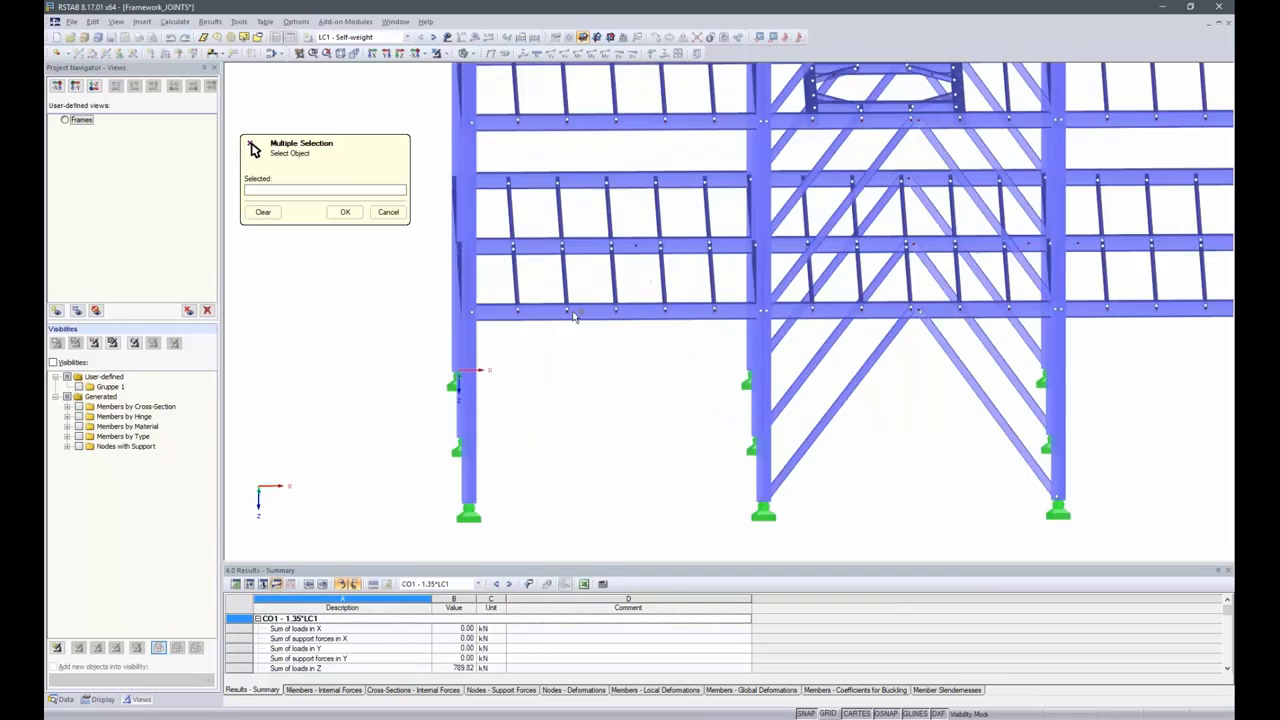
left_click(634, 245)
left_click(345, 212)
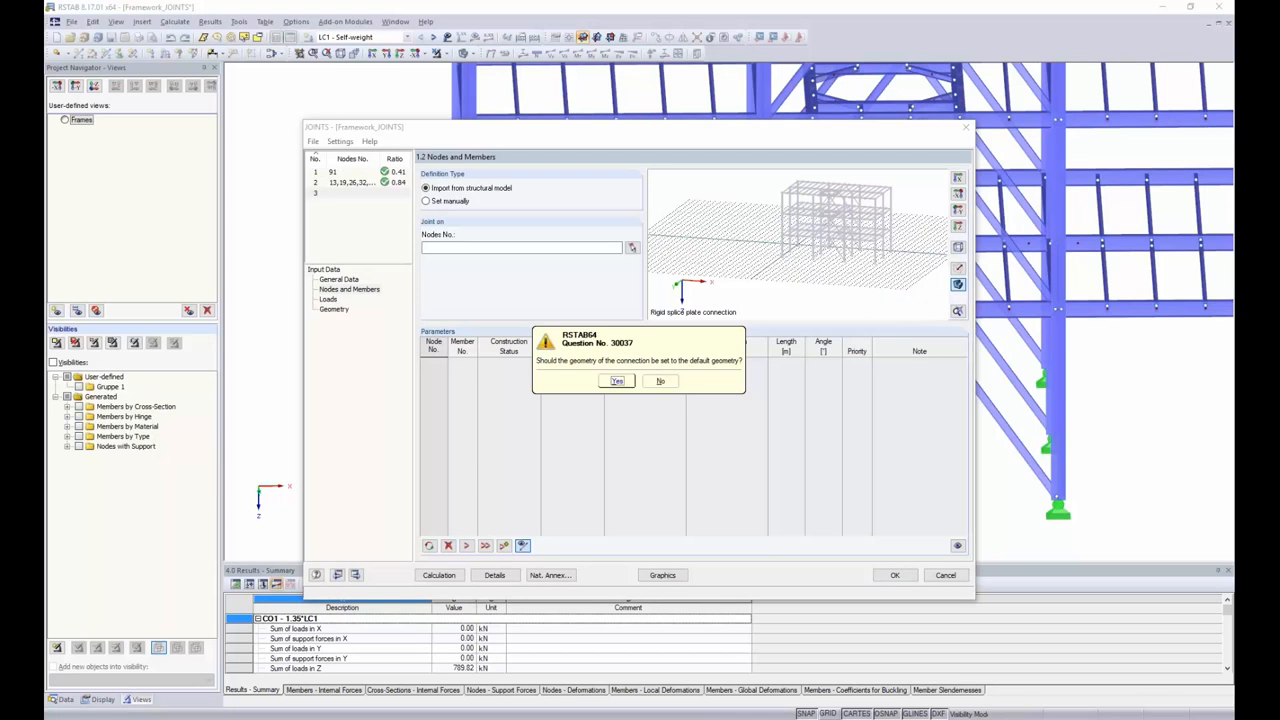
left_click(617, 381)
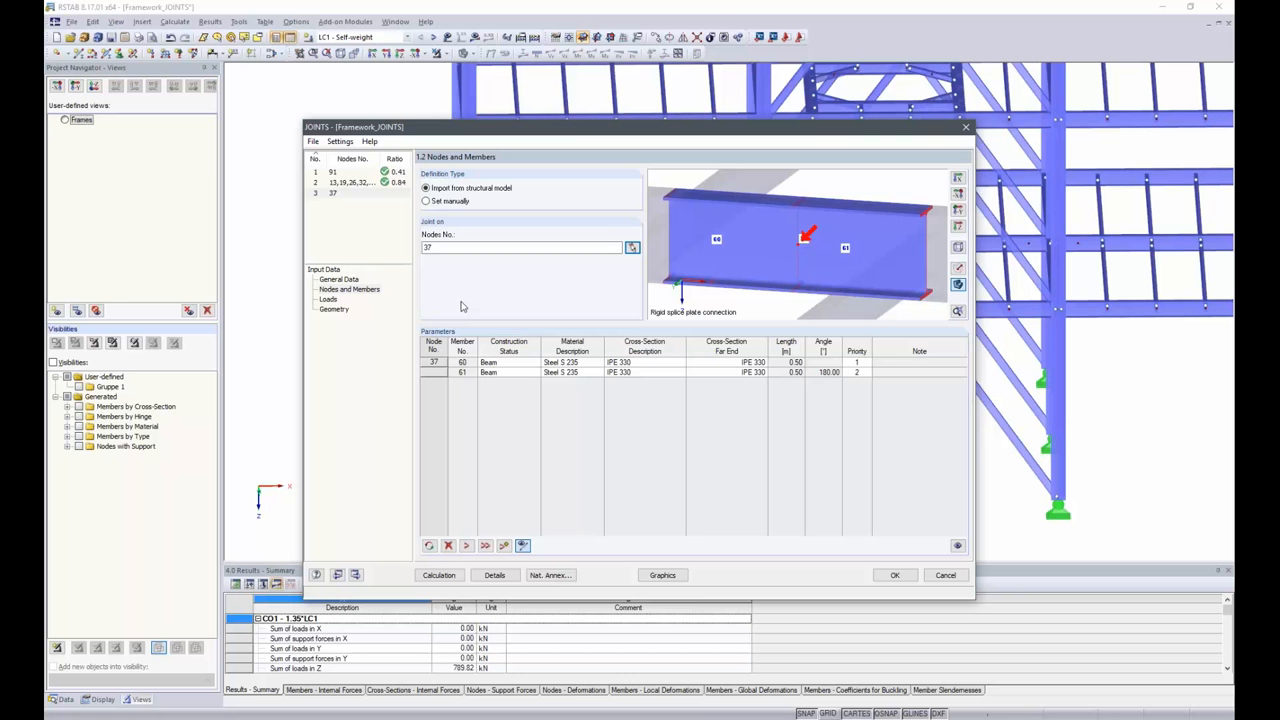
Select result combination RC1 as the load for designing the splice joint.
left_click(328, 300)
scroll(571, 445, "down", 3)
double_click(494, 522)
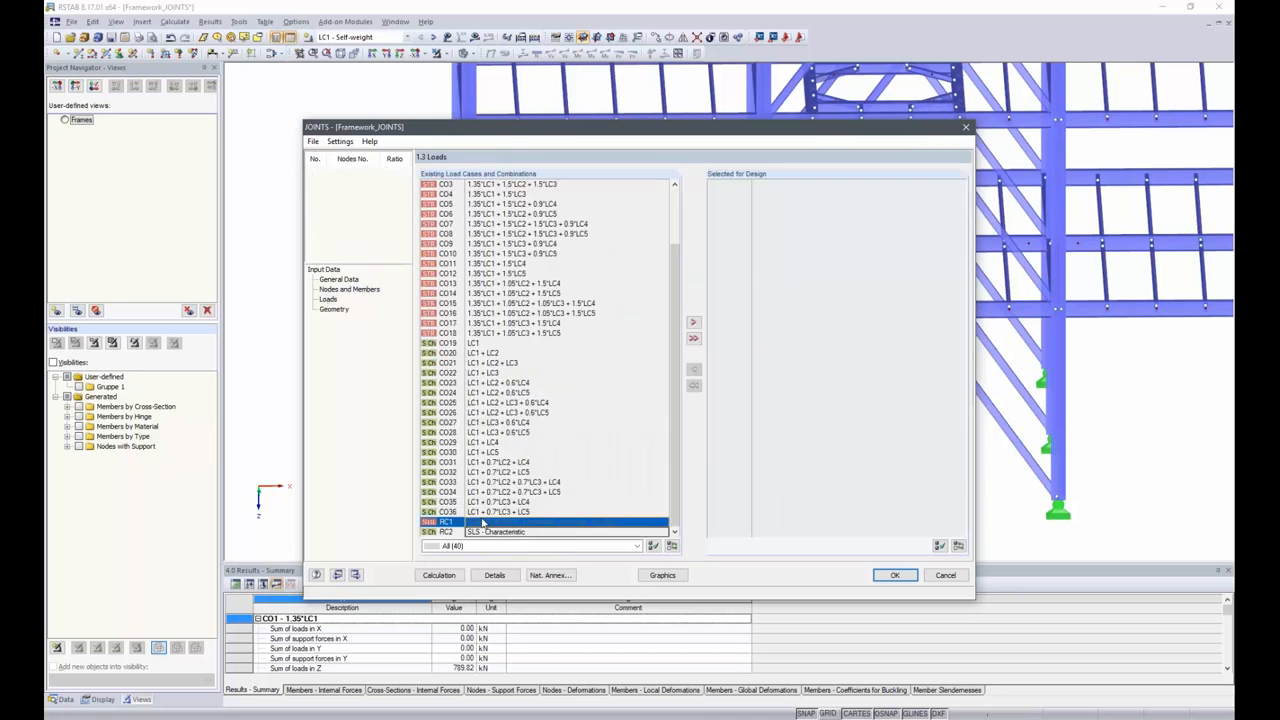
Inspect the splice plate geometry in the model and set the bolt strength grade to 10.9 on both flanges and web.
left_click(336, 310)
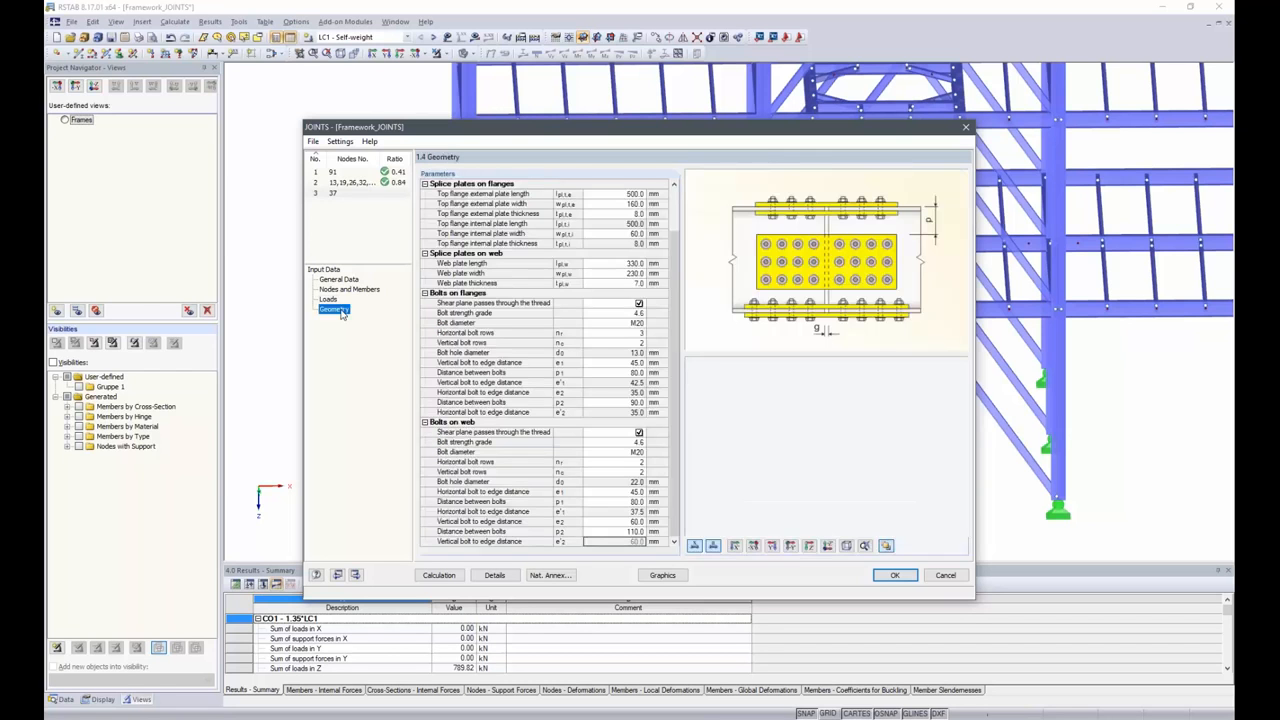
middle_click_drag(845, 446, 948, 380)
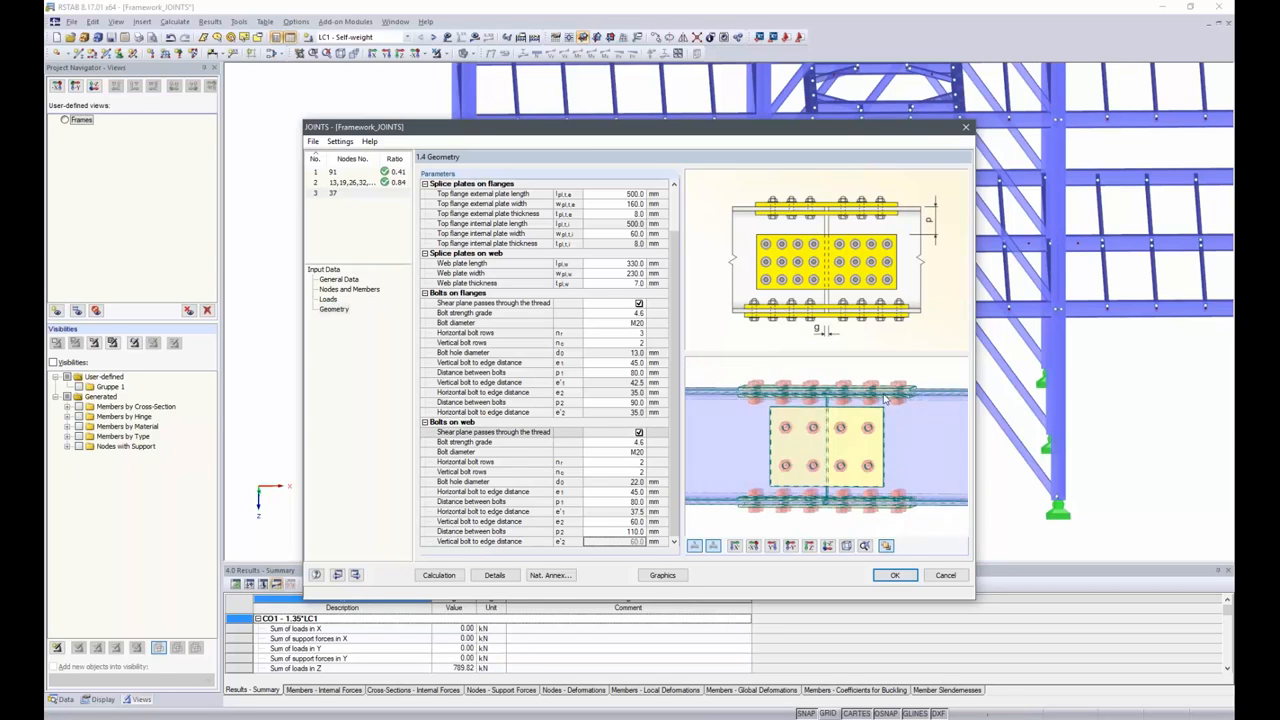
middle_click_drag(865, 447, 830, 504)
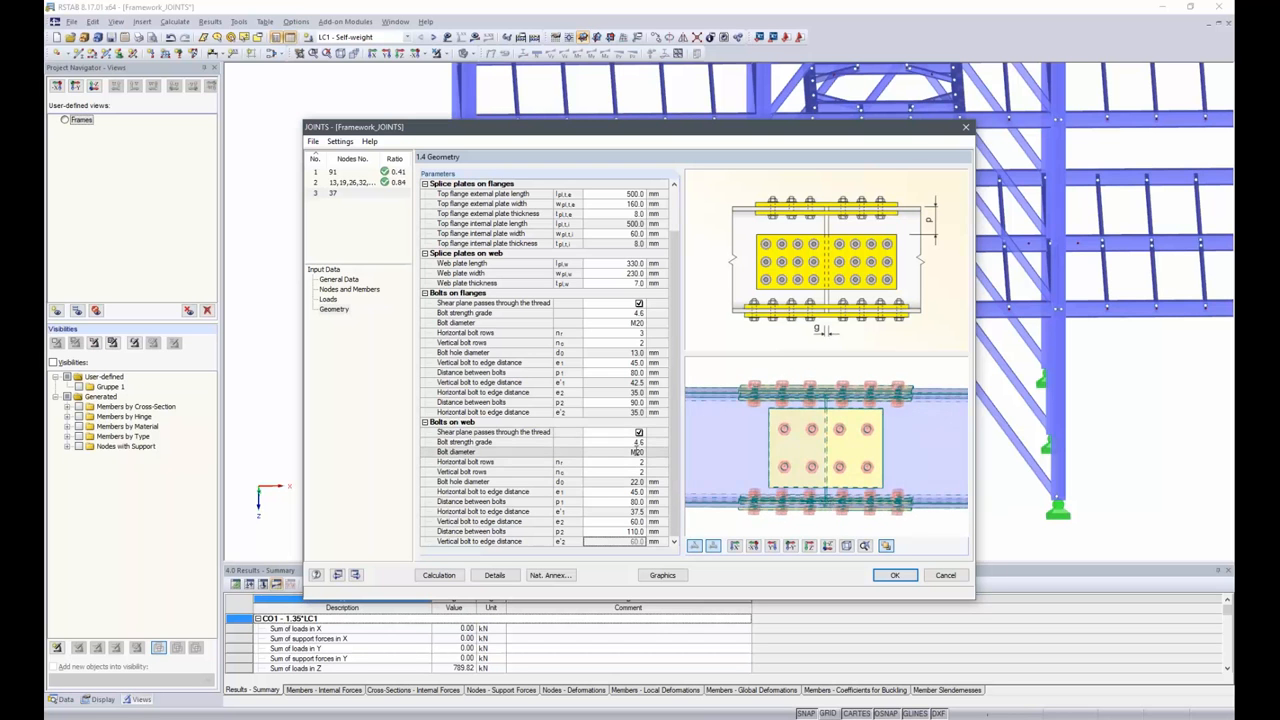
left_click(640, 313)
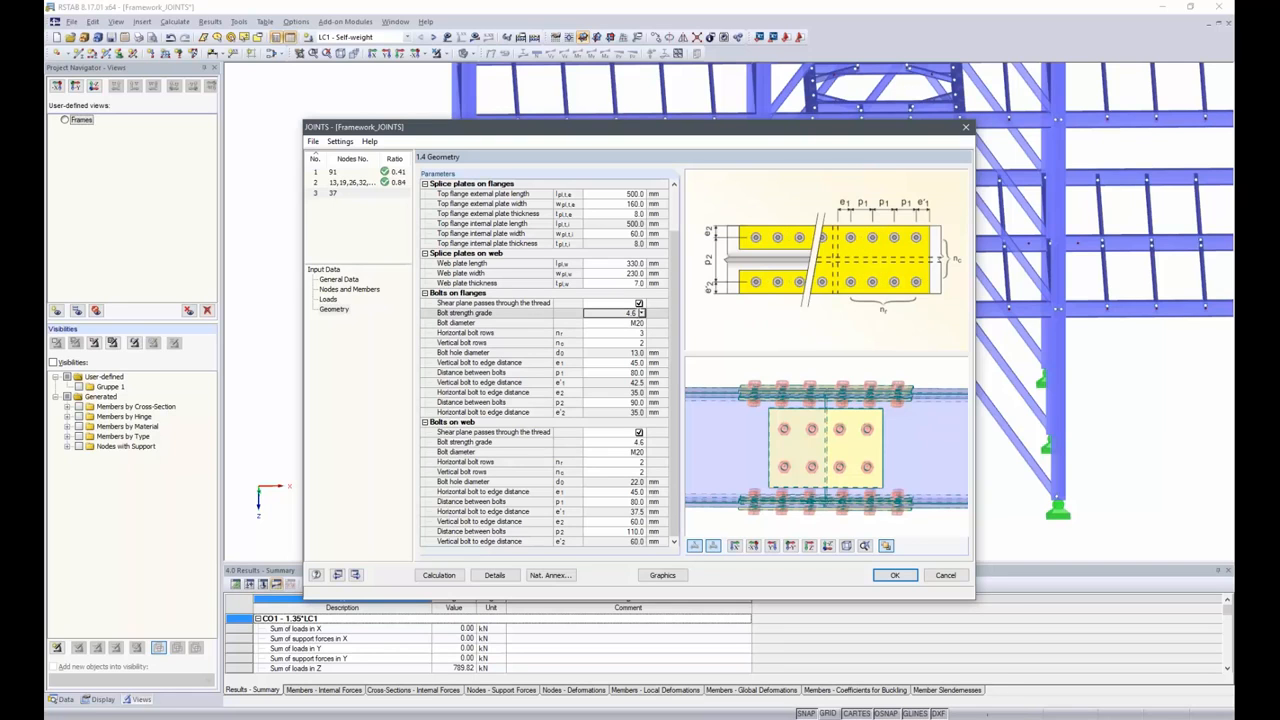
left_click(645, 313)
left_click(609, 355)
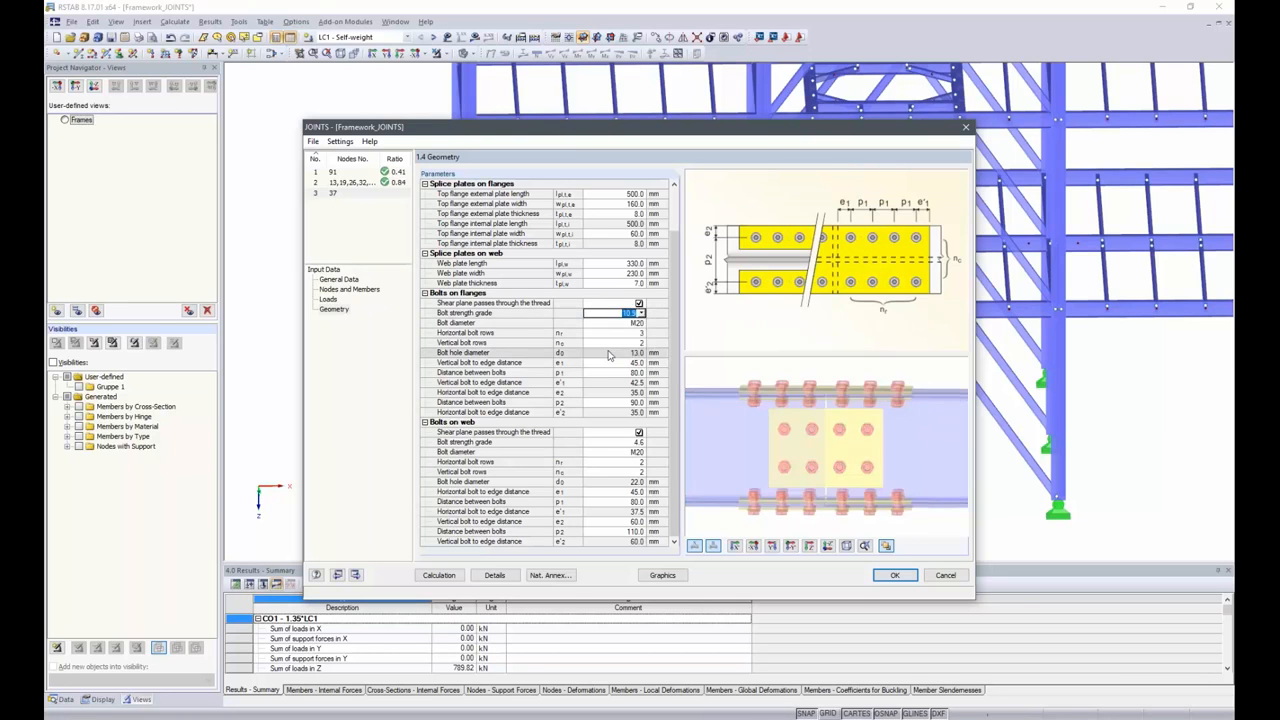
left_click(628, 442)
left_click(641, 442)
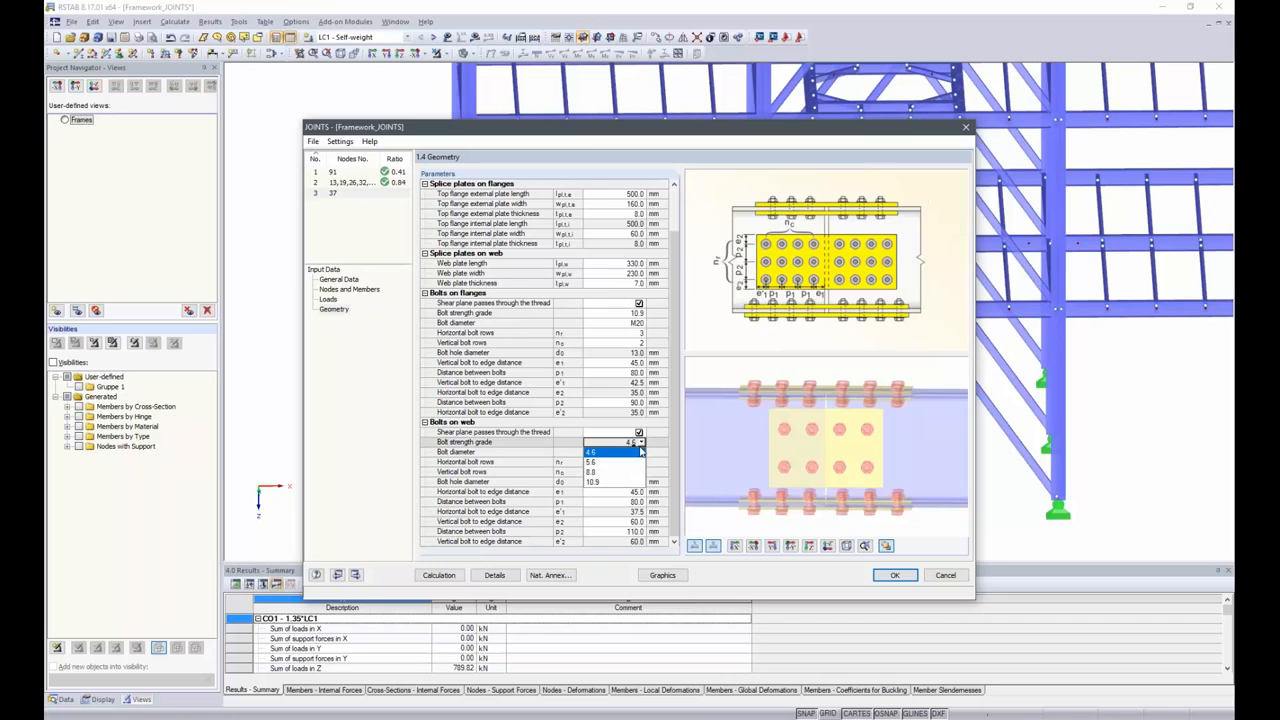
left_click(608, 484)
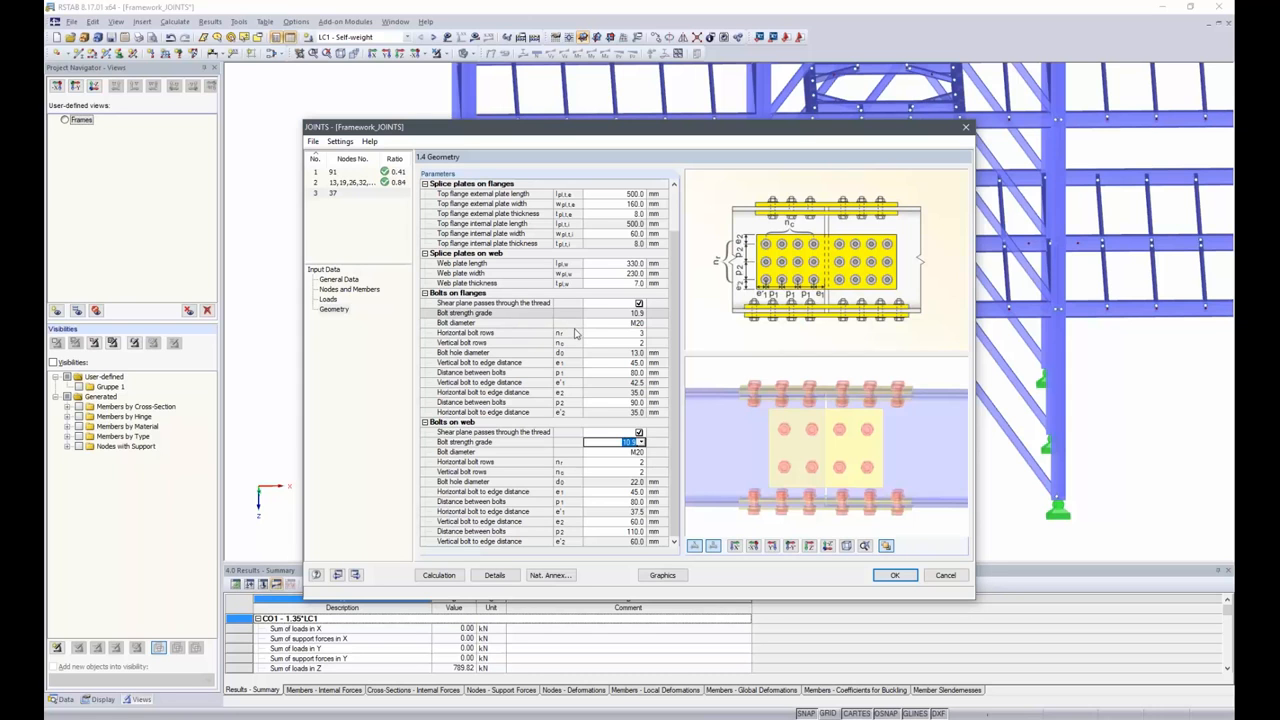
Set the bolt diameter to M16 on flanges and web, calculate the splice joint and inspect it in the results model.
left_click(625, 323)
left_click(642, 323)
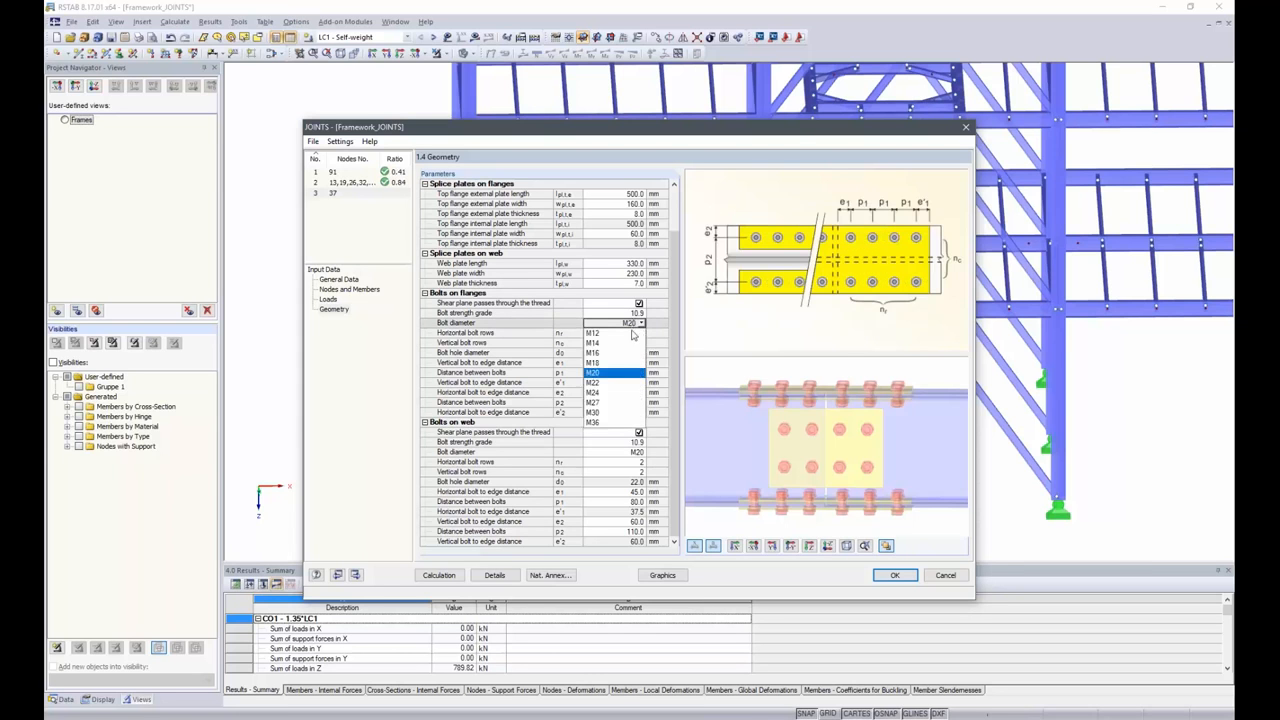
left_click(610, 356)
left_click(638, 452)
left_click(641, 452)
left_click(626, 484)
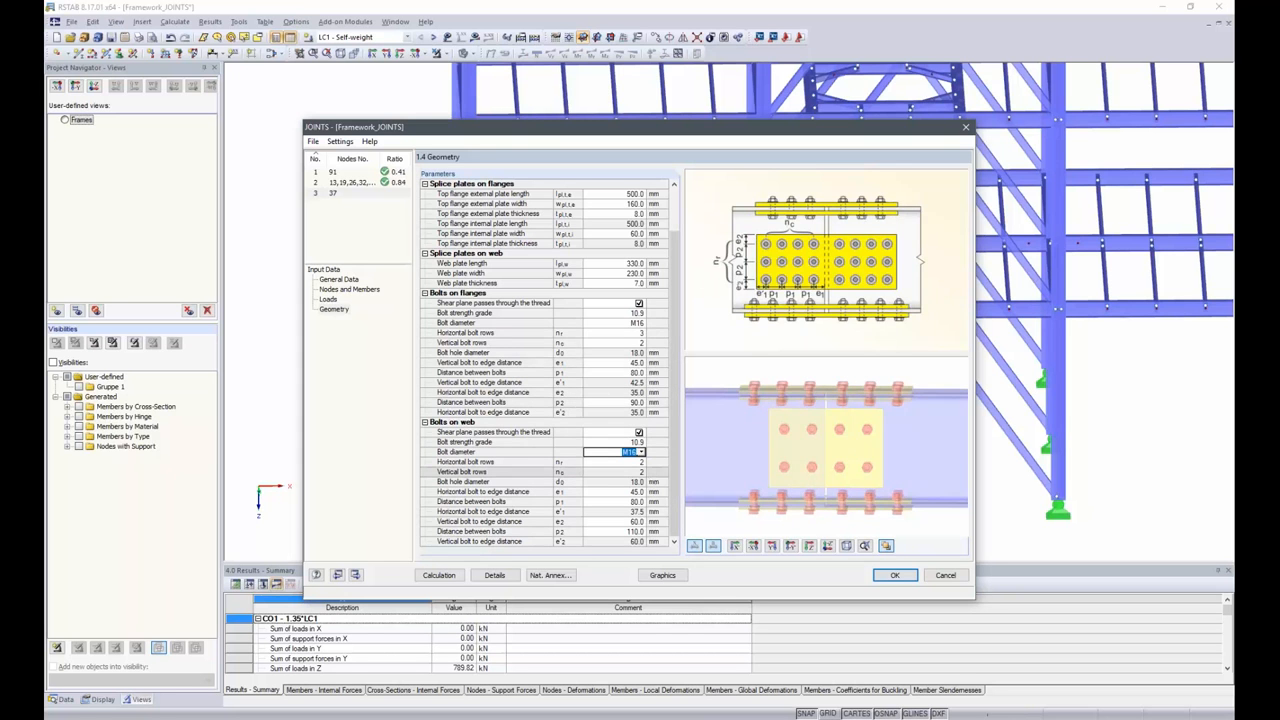
left_click(439, 575)
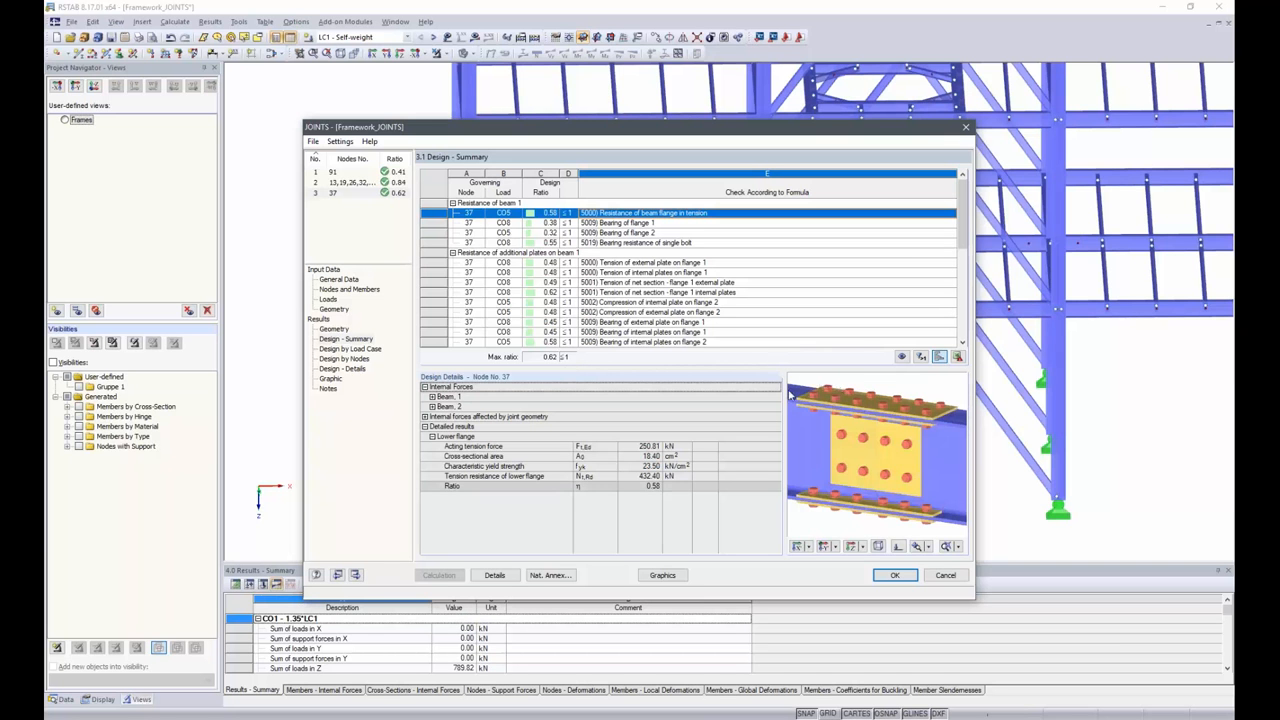
left_click_drag(830, 448, 936, 405)
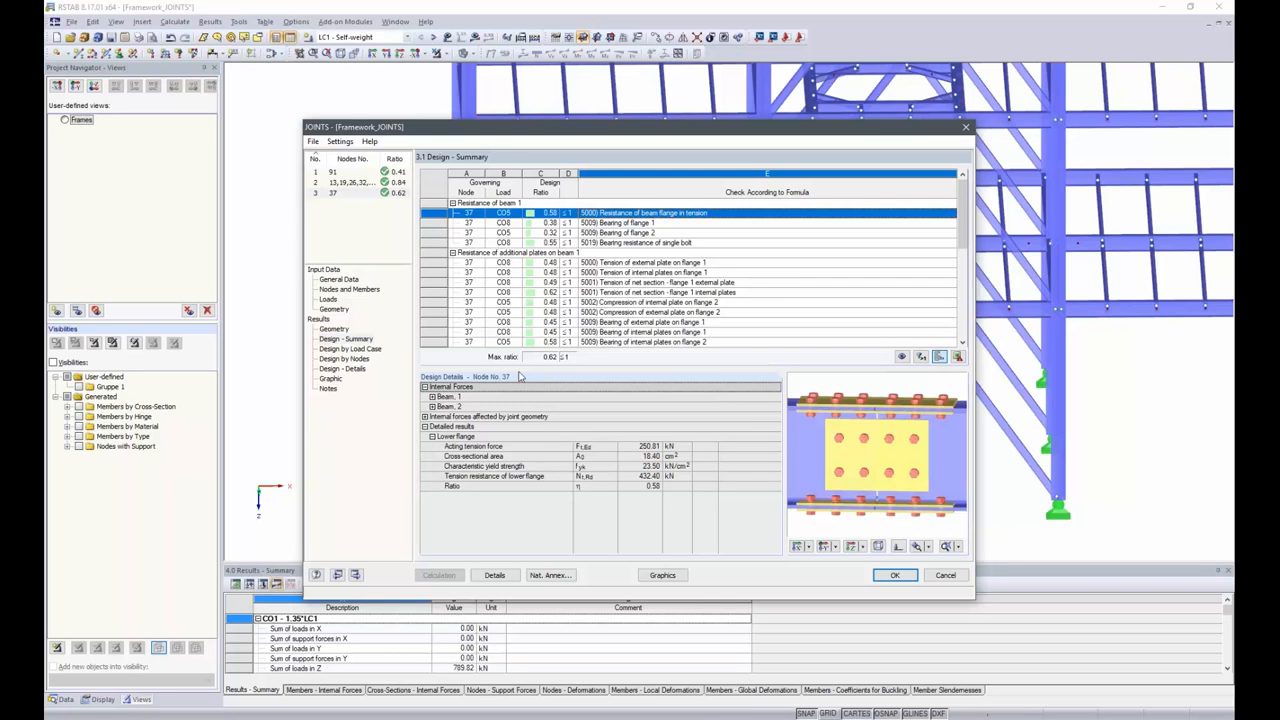
Create a new JOINTS case number 4.
left_click(312, 143)
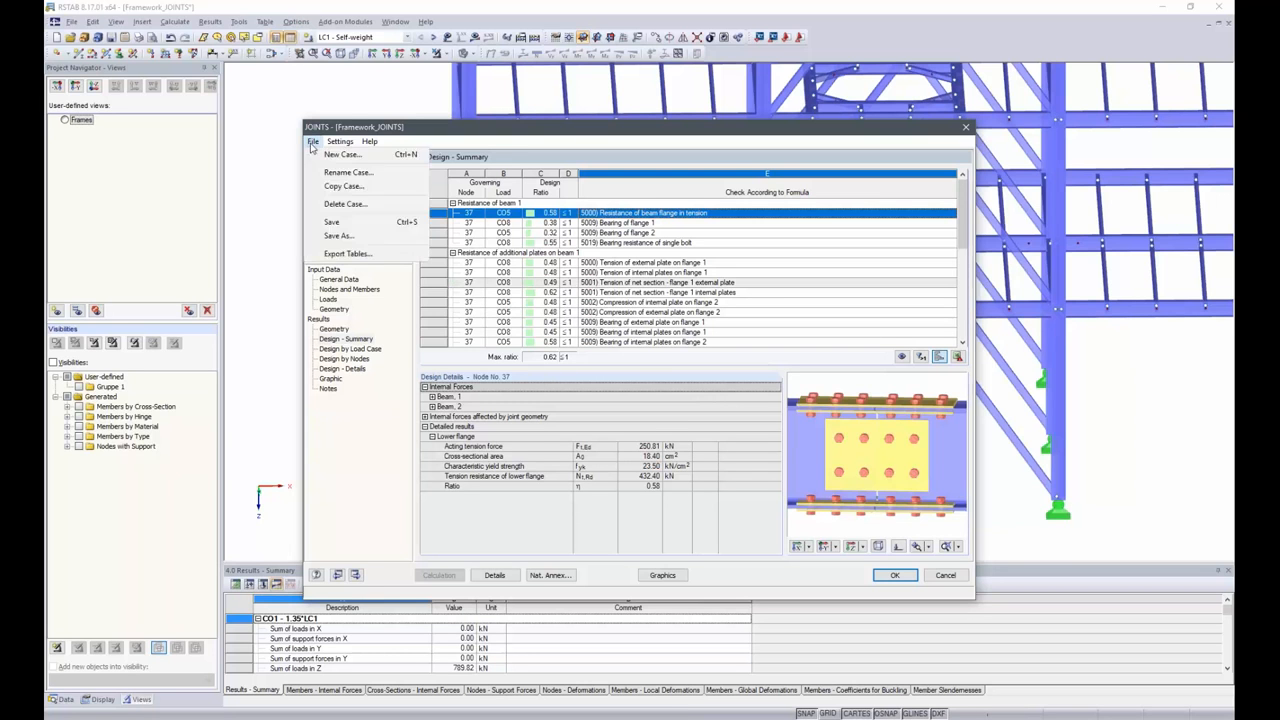
left_click(335, 155)
left_click(671, 388)
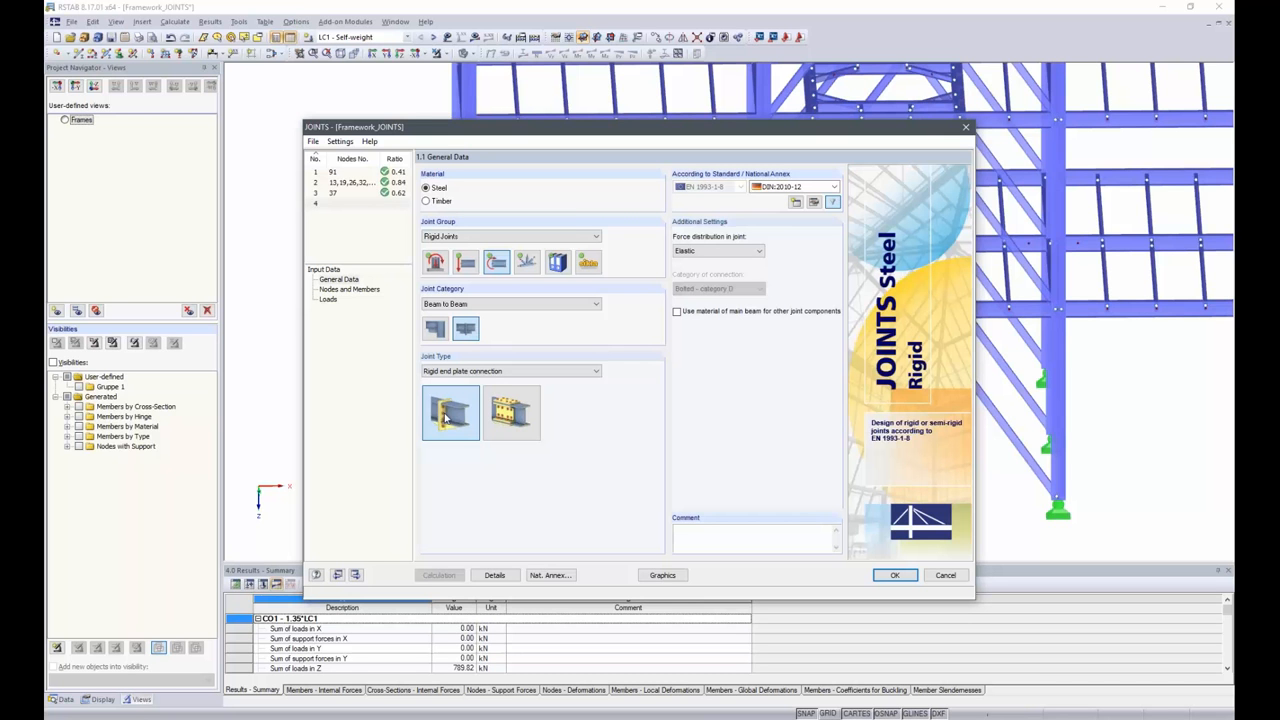
Assign nodes 47 and 49 from the structural model to the rigid end plate connection and review the members at node 49.
left_click(345, 289)
left_click(632, 247)
middle_click_drag(960, 388, 952, 389, "ctrl")
left_click(1048, 498)
left_click(1058, 444)
middle_click_drag(1135, 386, 1060, 397, "ctrl")
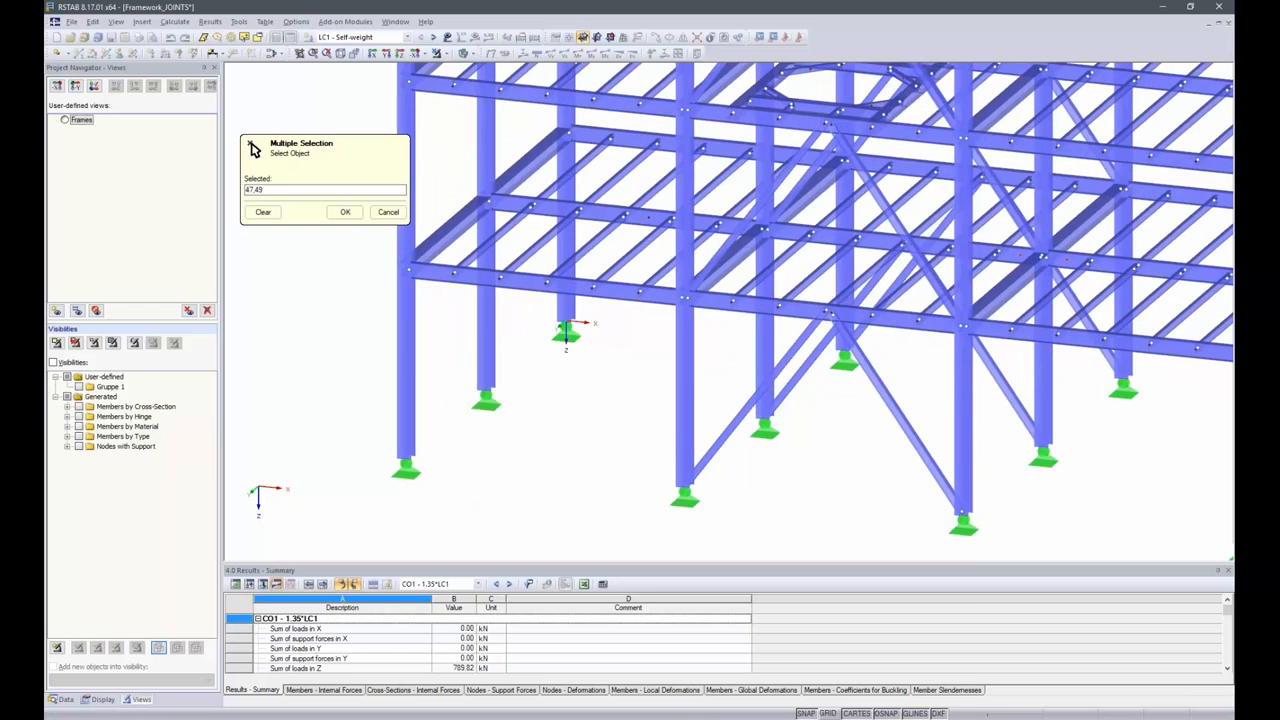
left_click(345, 212)
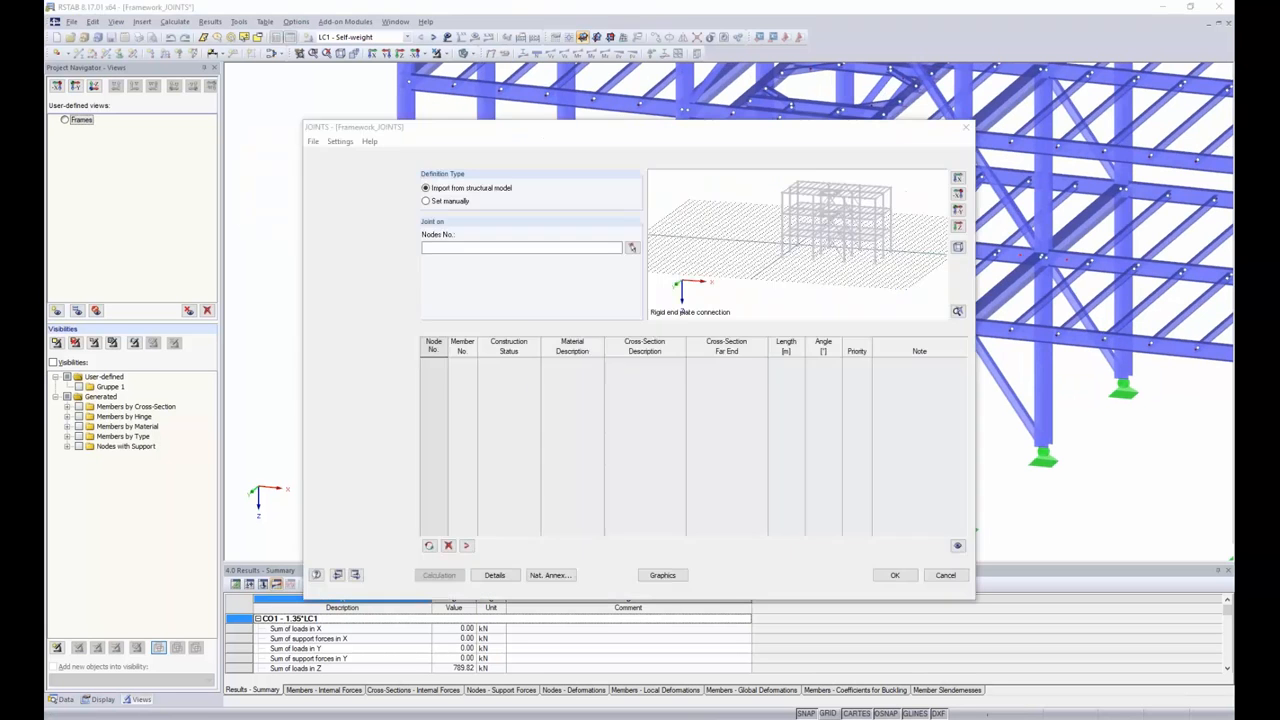
left_click(617, 381)
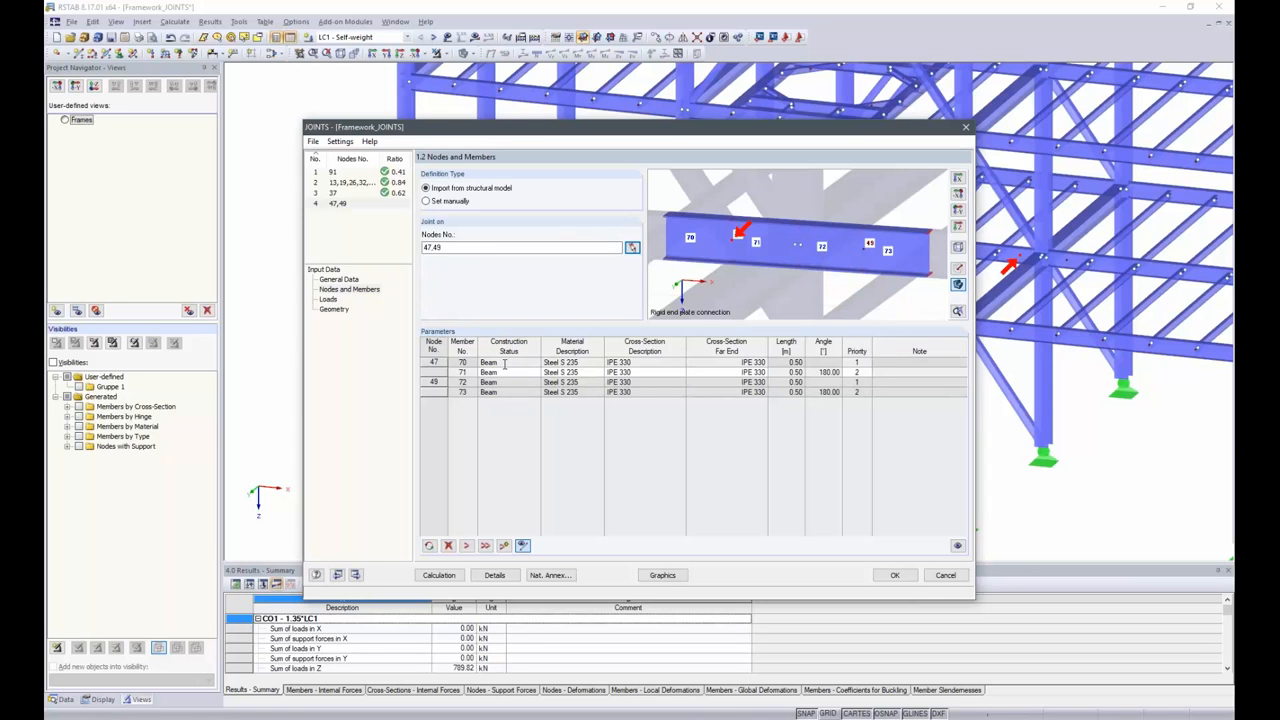
Select result combination RC1 as the design load for the end plate joint at nodes 47 and 49.
left_click(330, 300)
scroll(487, 500, "down", 1)
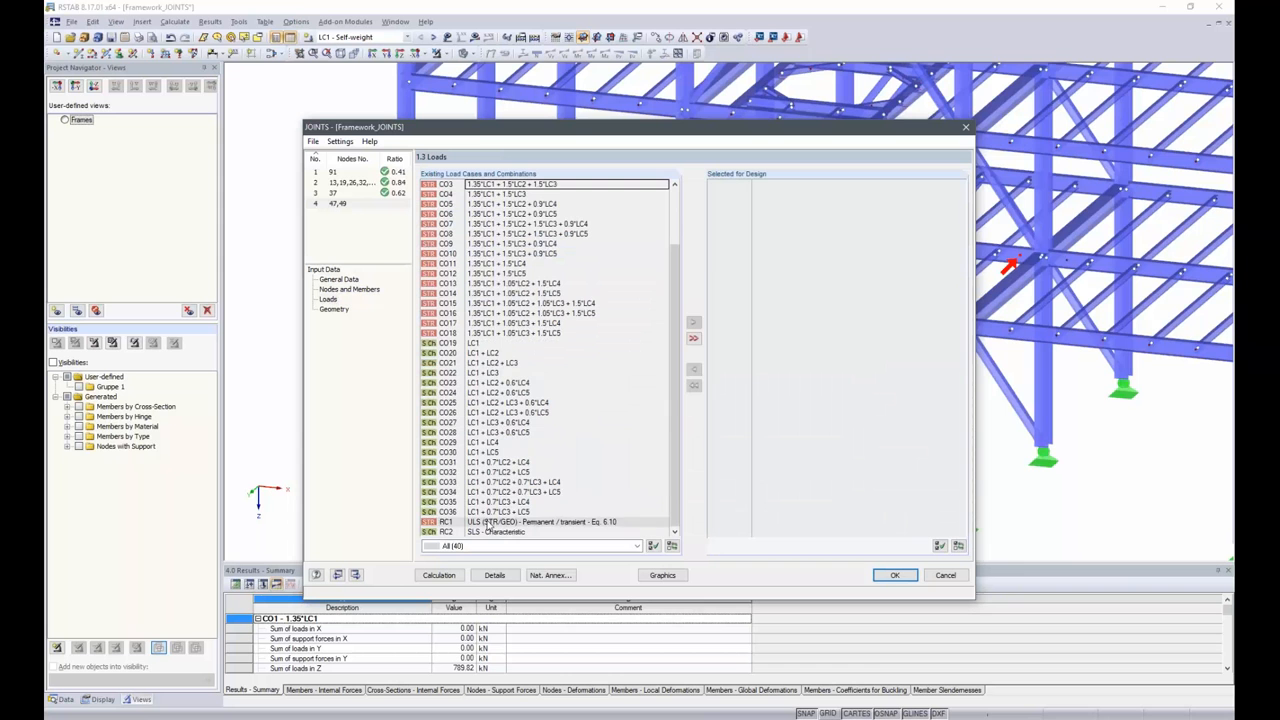
double_click(487, 522)
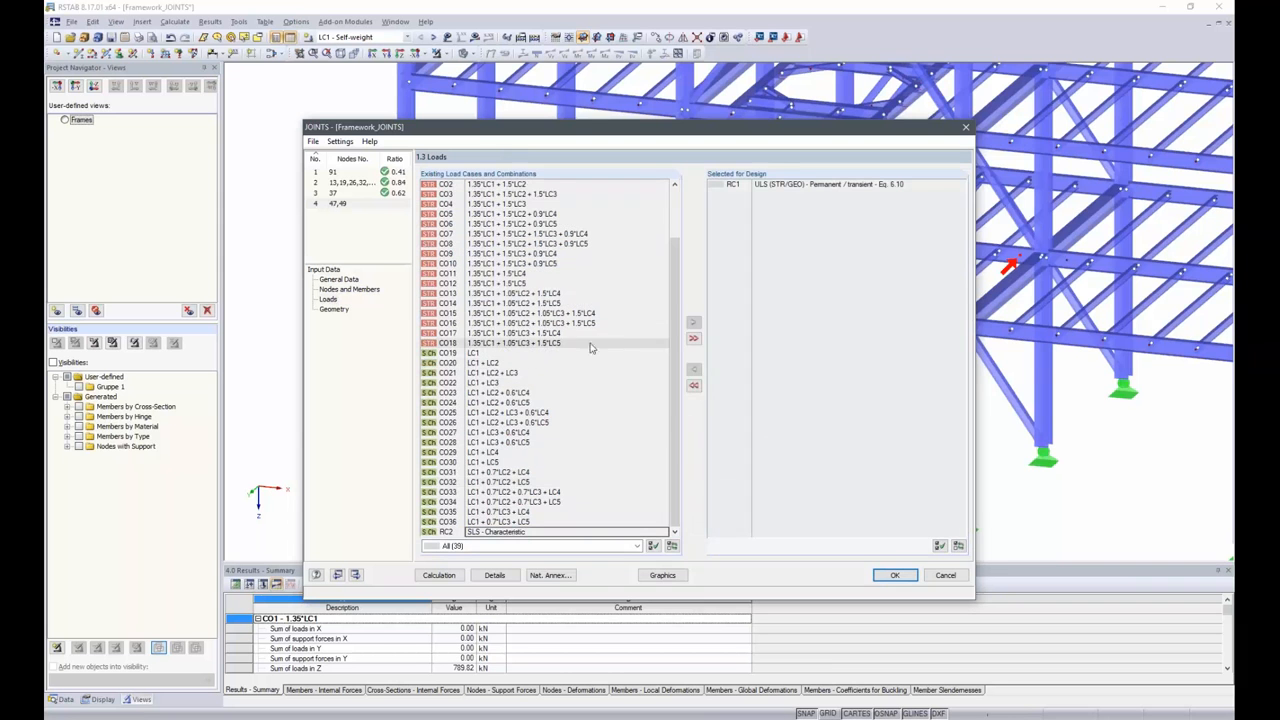
Set the position of the end plate weld to On flange face and inspect the plate in the joint's 3D preview.
left_click(338, 310)
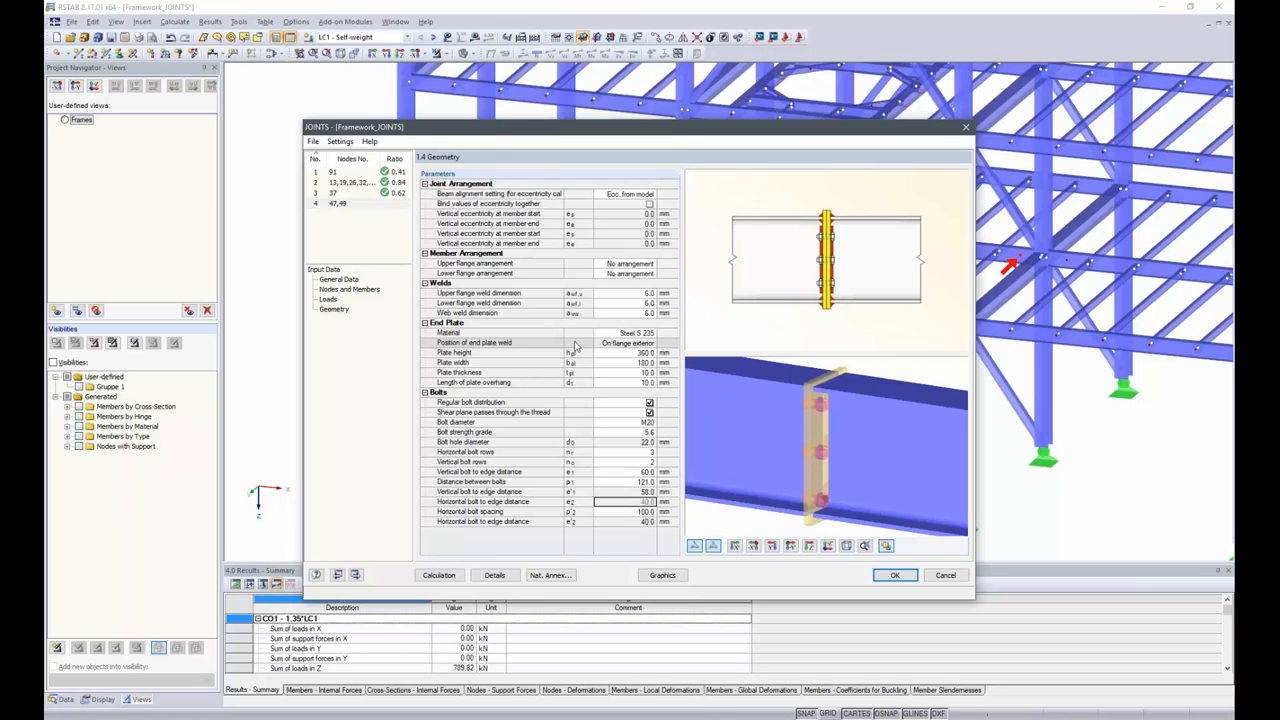
left_click(603, 342)
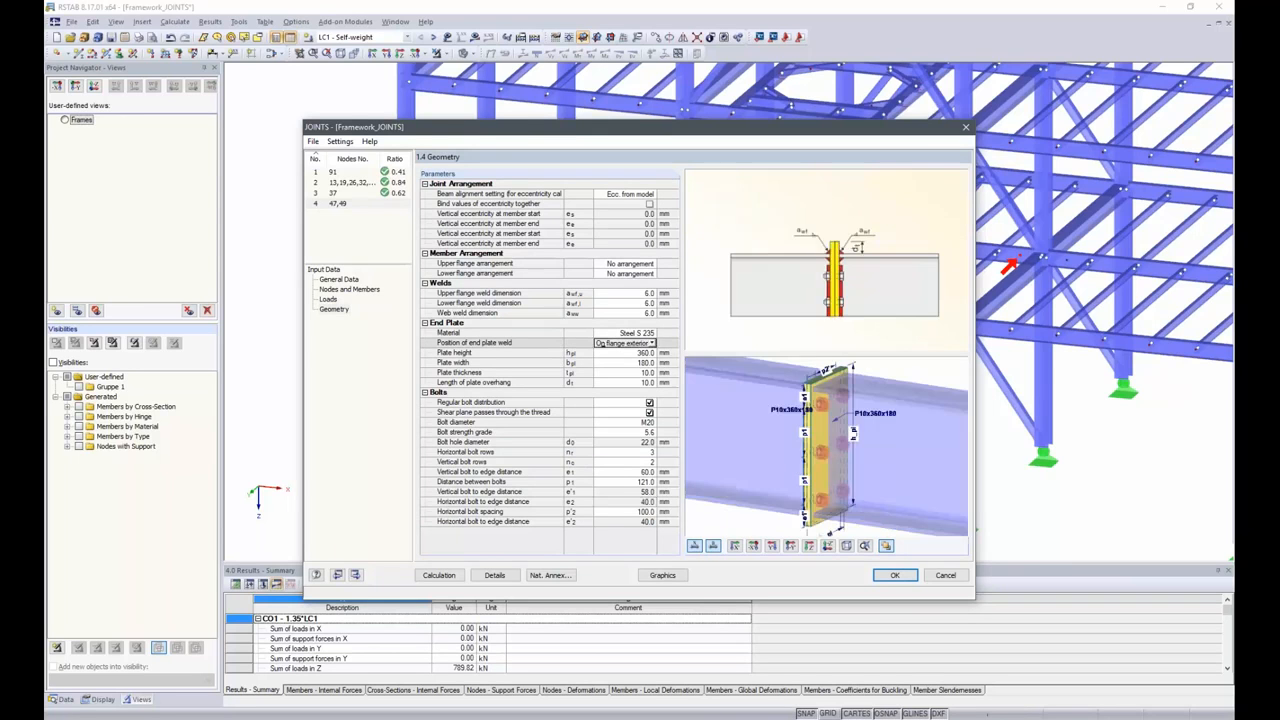
left_click(651, 342)
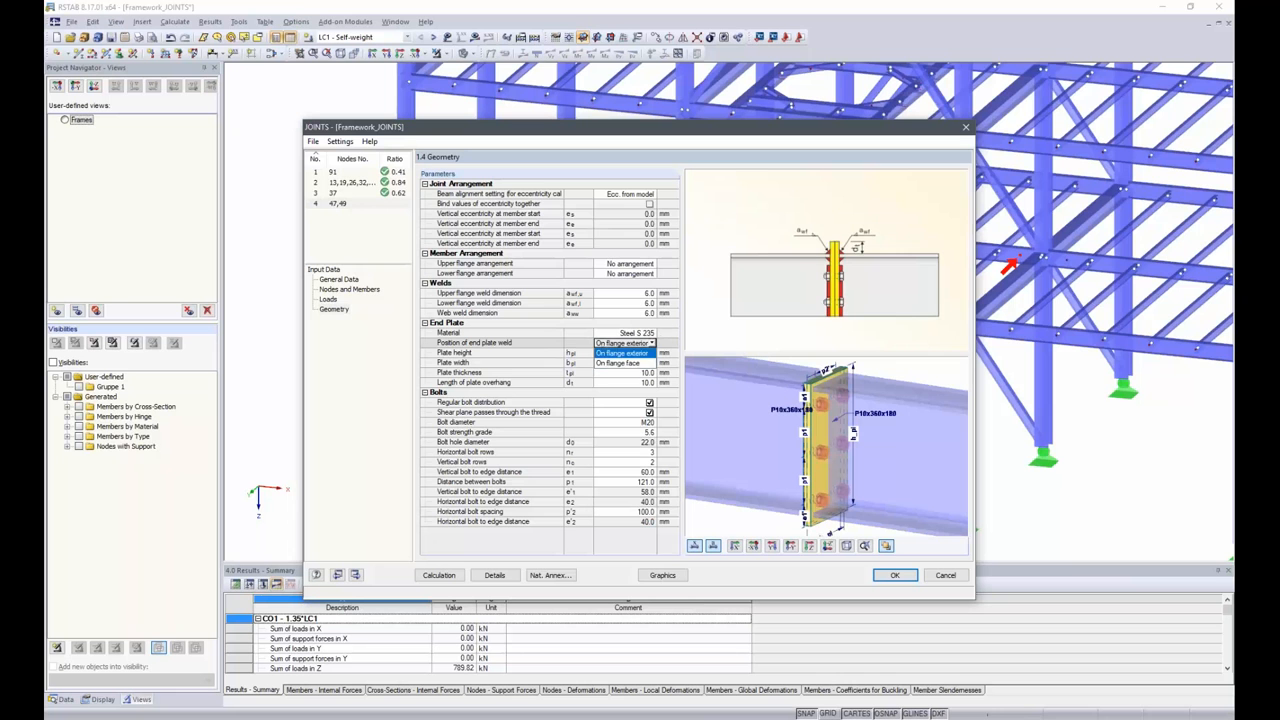
left_click(627, 364)
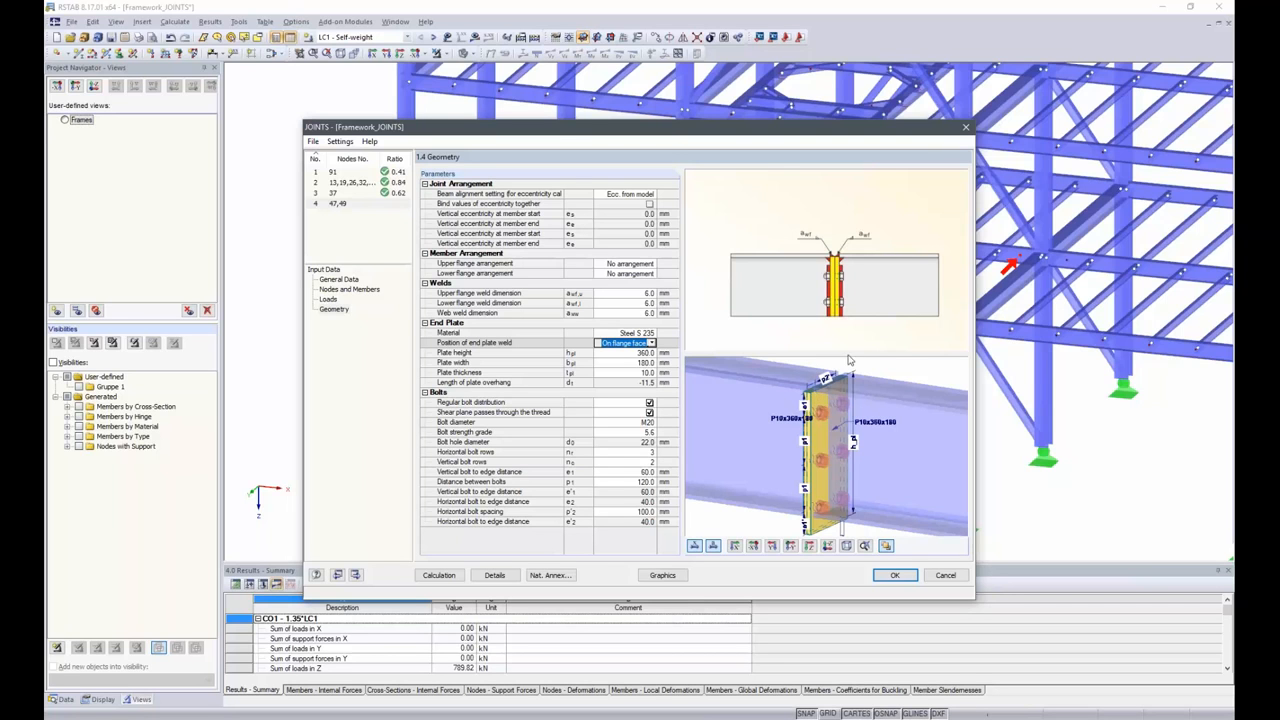
scroll(826, 447, "down", 2)
middle_click_drag(769, 465, 811, 454, "ctrl")
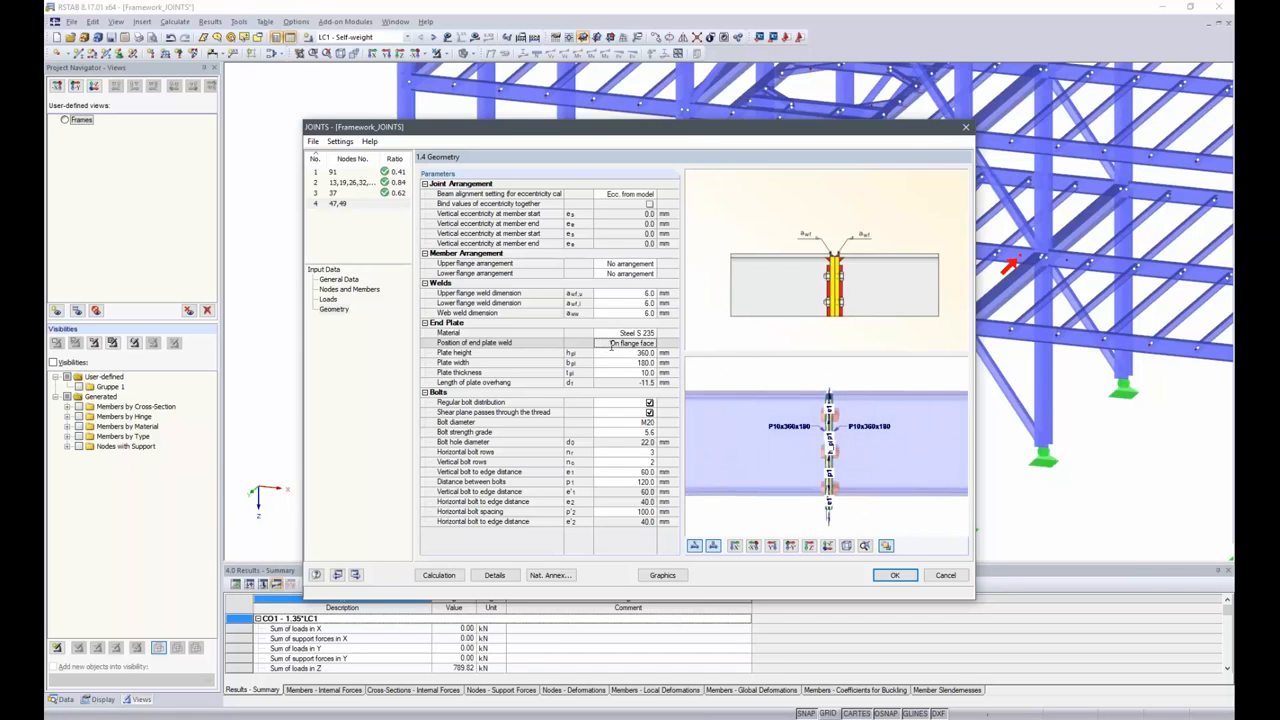
Set the end plate height to 330 mm and its thickness to 15 mm, keeping the default width.
left_click(632, 353)
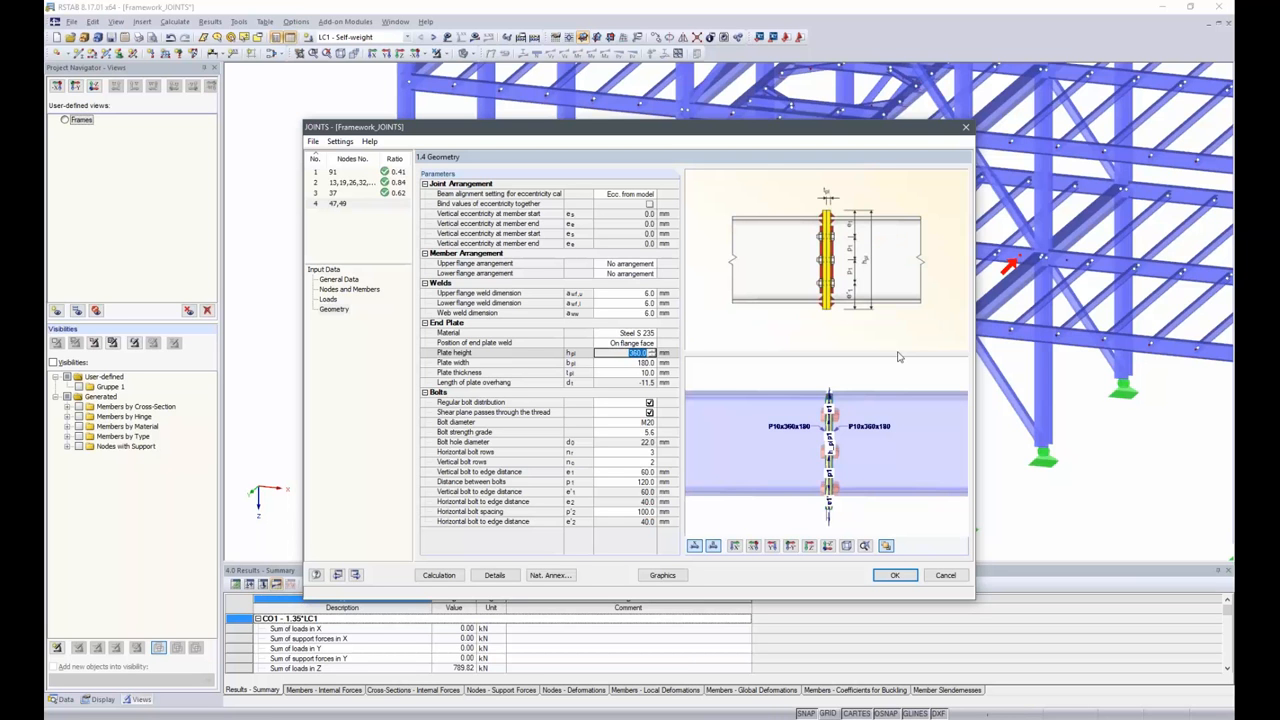
type("330")
key("Return")
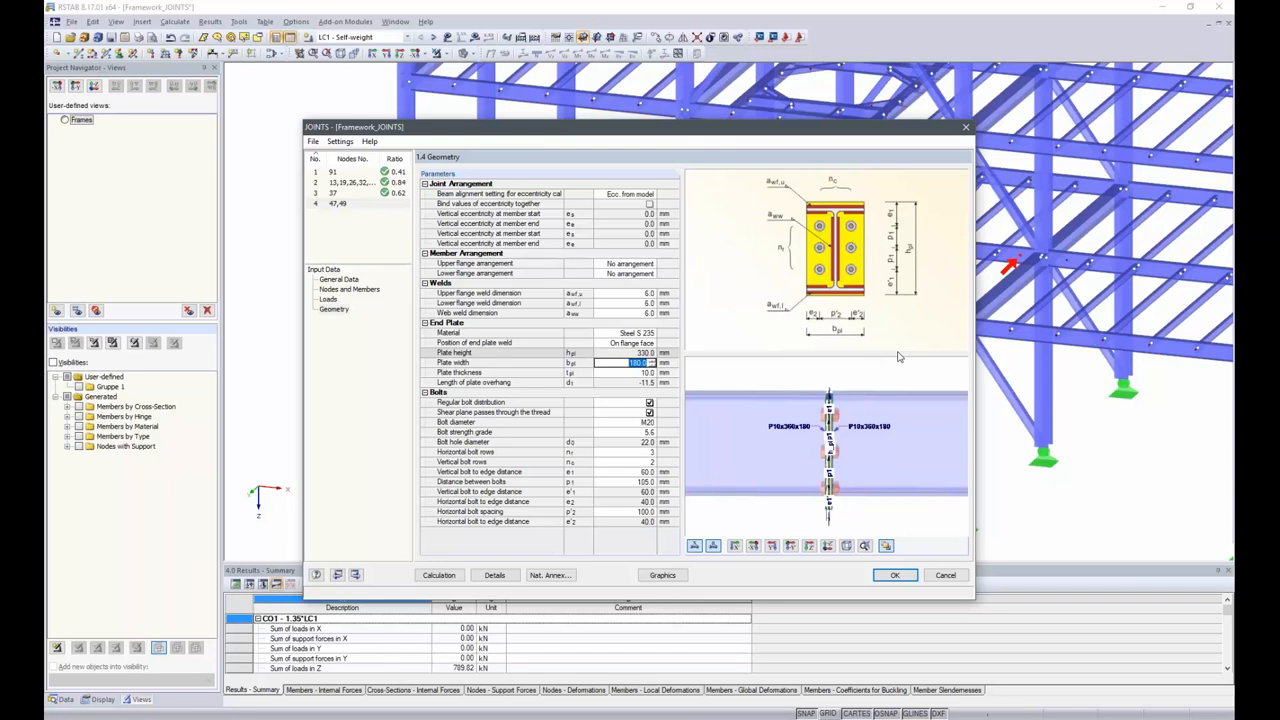
key("Return")
type("15")
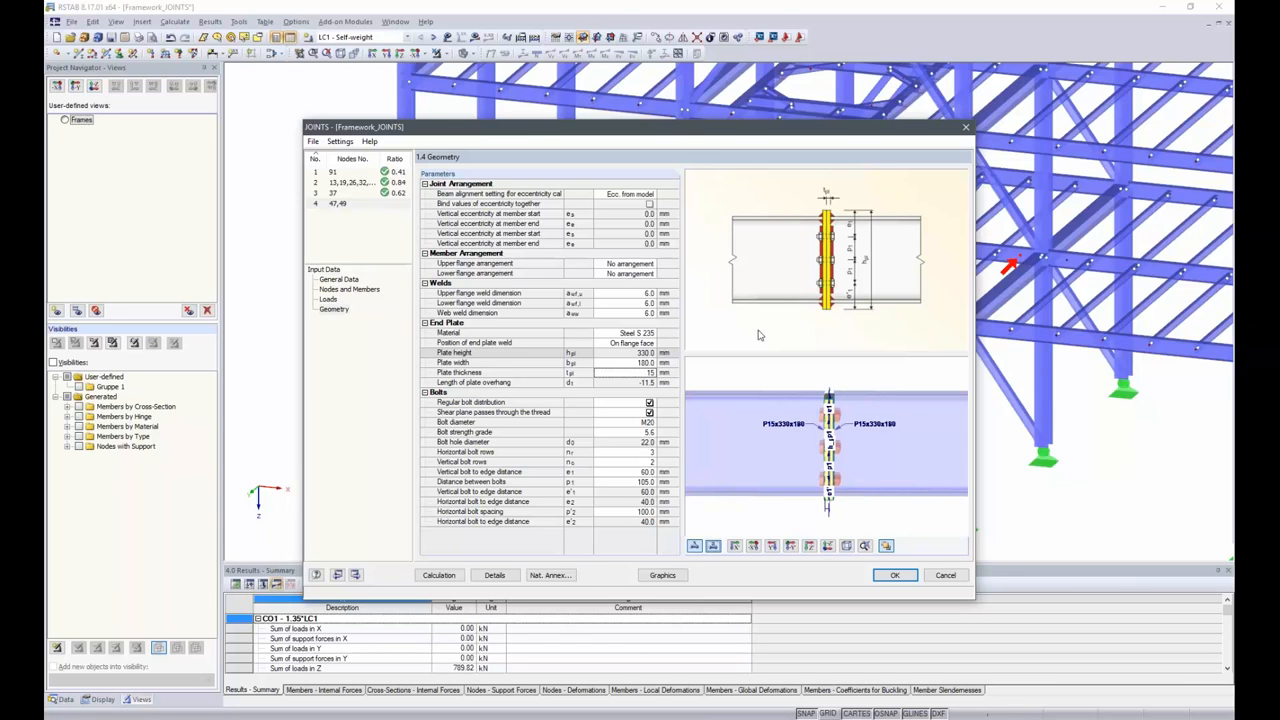
Set the upper and lower flange weld dimensions to 5 mm and the web weld dimension to 3 mm.
left_click(630, 293)
double_click(637, 293)
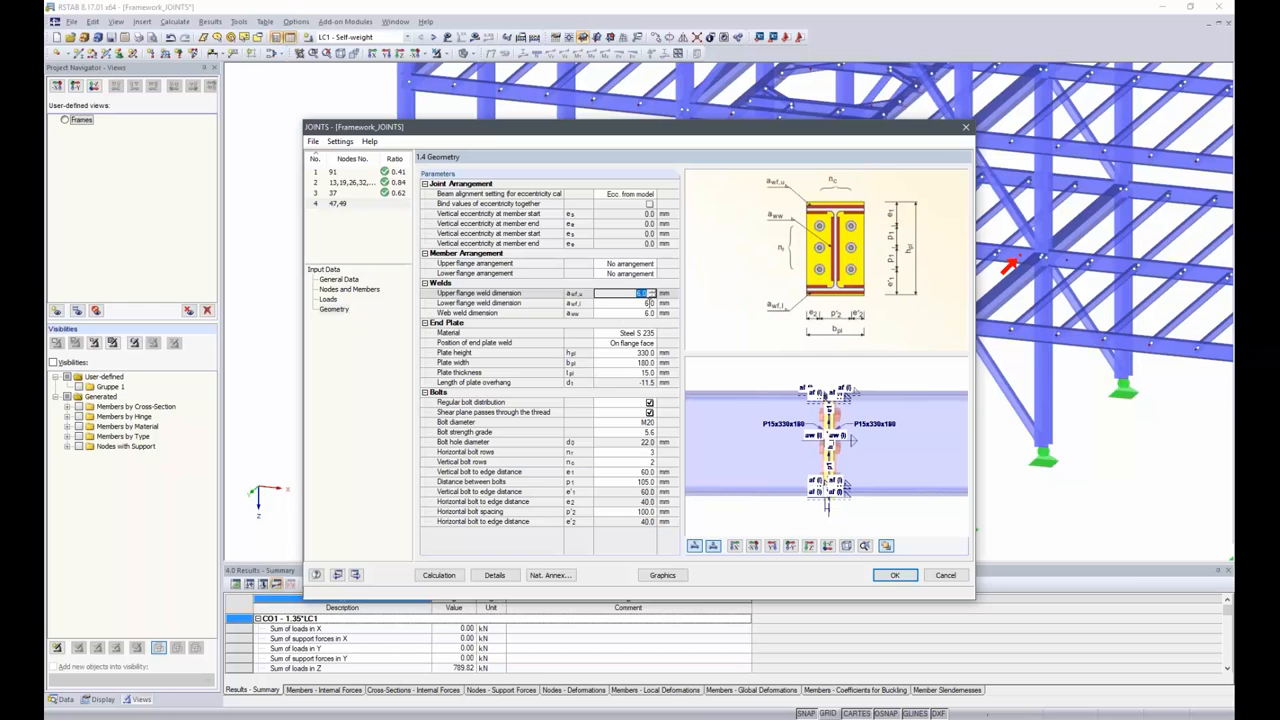
type("5")
key("Return")
type("5")
key("Return")
type("3")
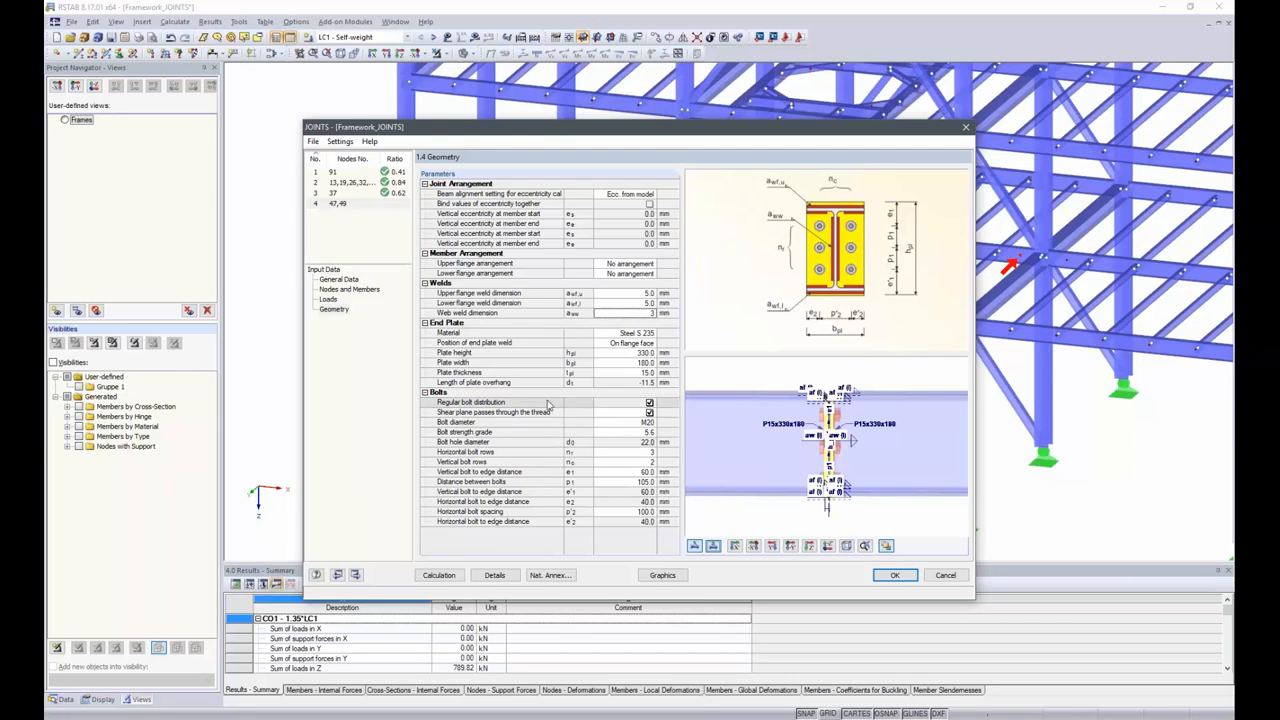
Disable the regular bolt distribution and choose M16 bolts of strength grade 10.9.
left_click(649, 403)
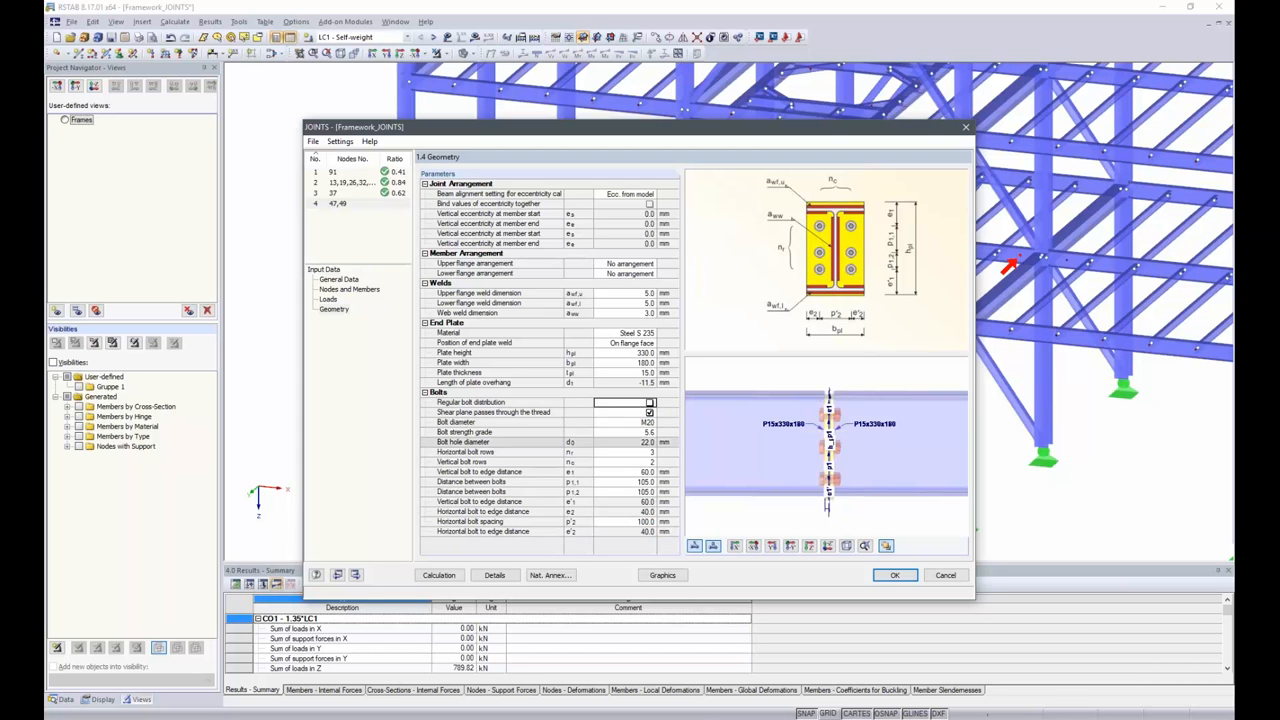
left_click(634, 422)
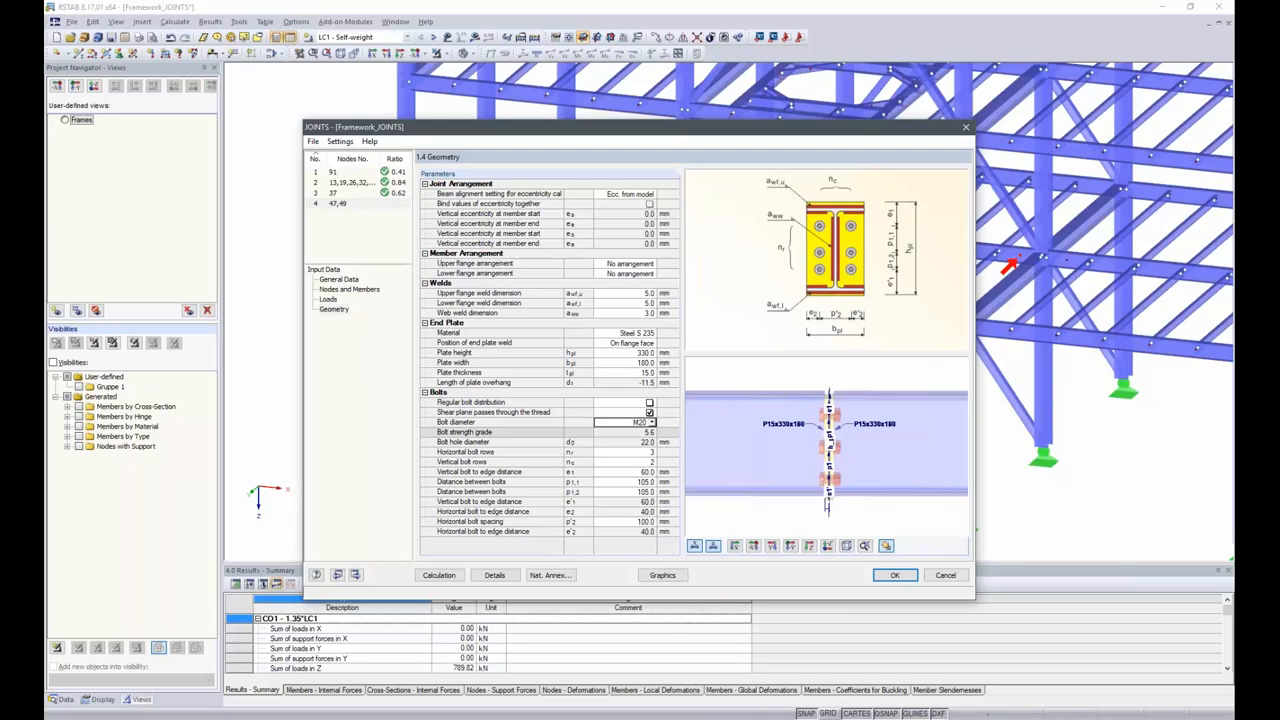
left_click(651, 422)
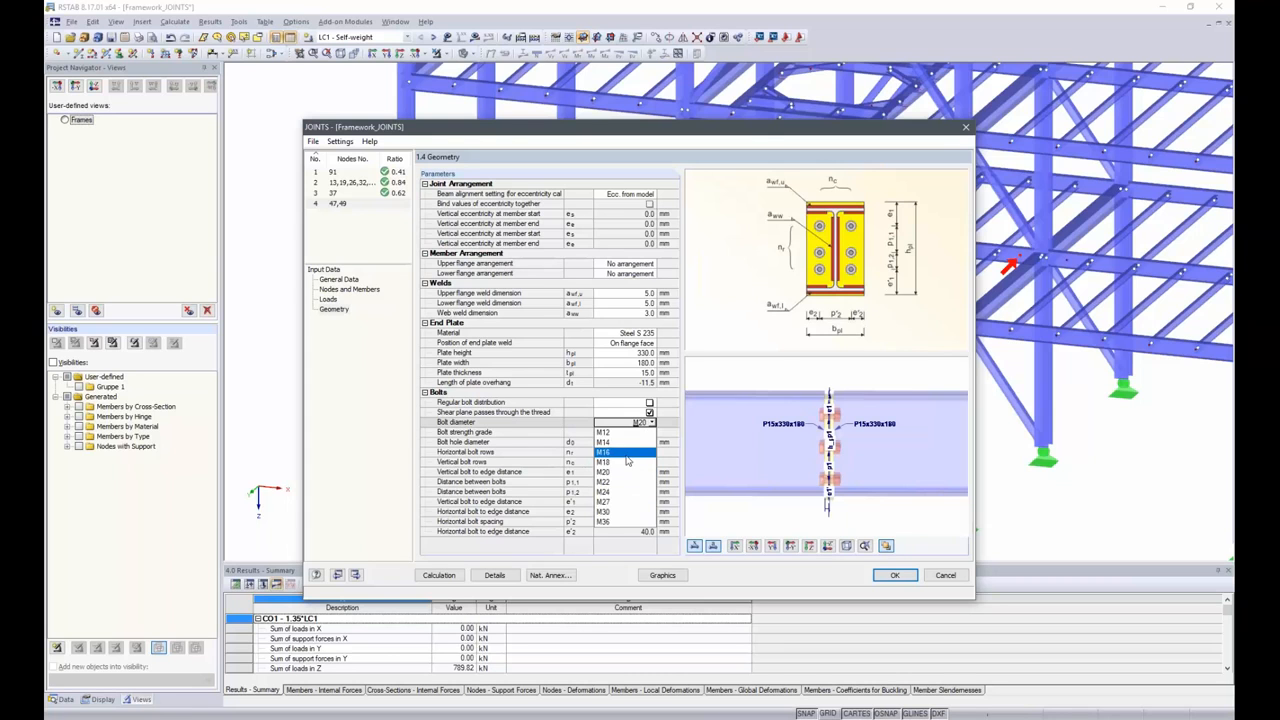
left_click(627, 452)
left_click(634, 432)
left_click(651, 432)
left_click(621, 471)
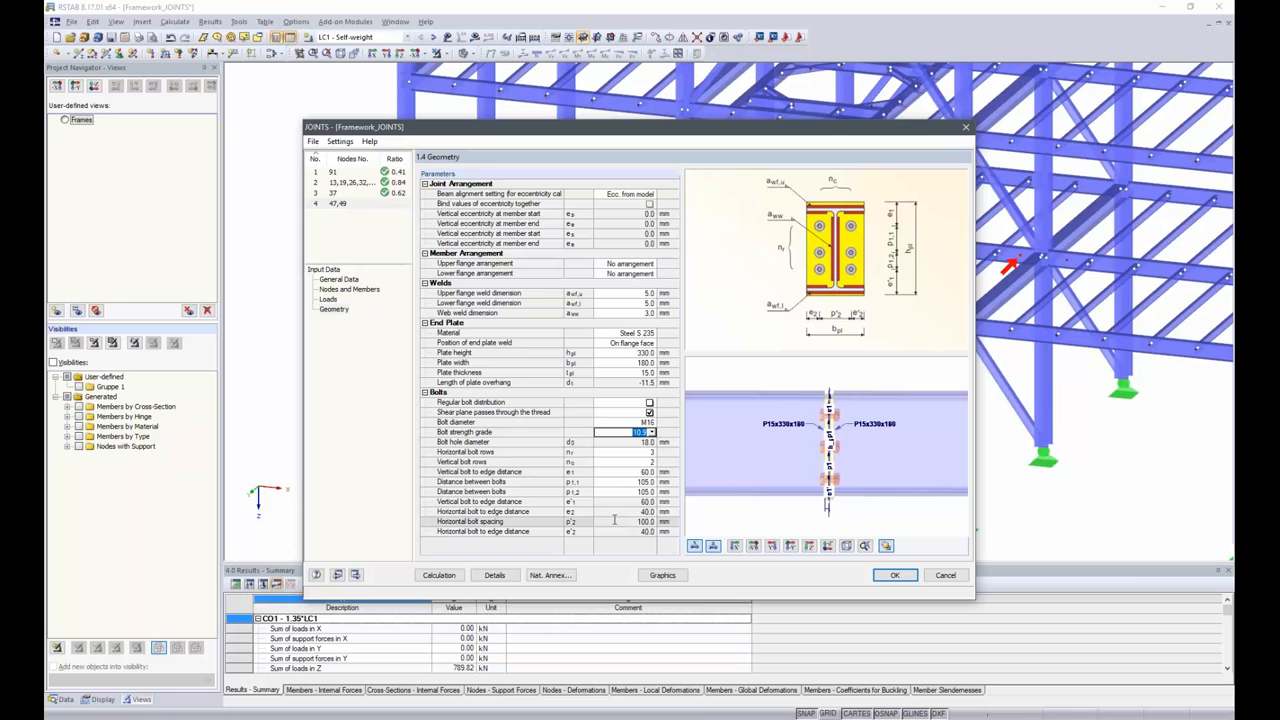
Reduce the horizontal bolt rows to 2, with a 40 mm vertical edge distance and 230 mm between bolts.
left_click(624, 453)
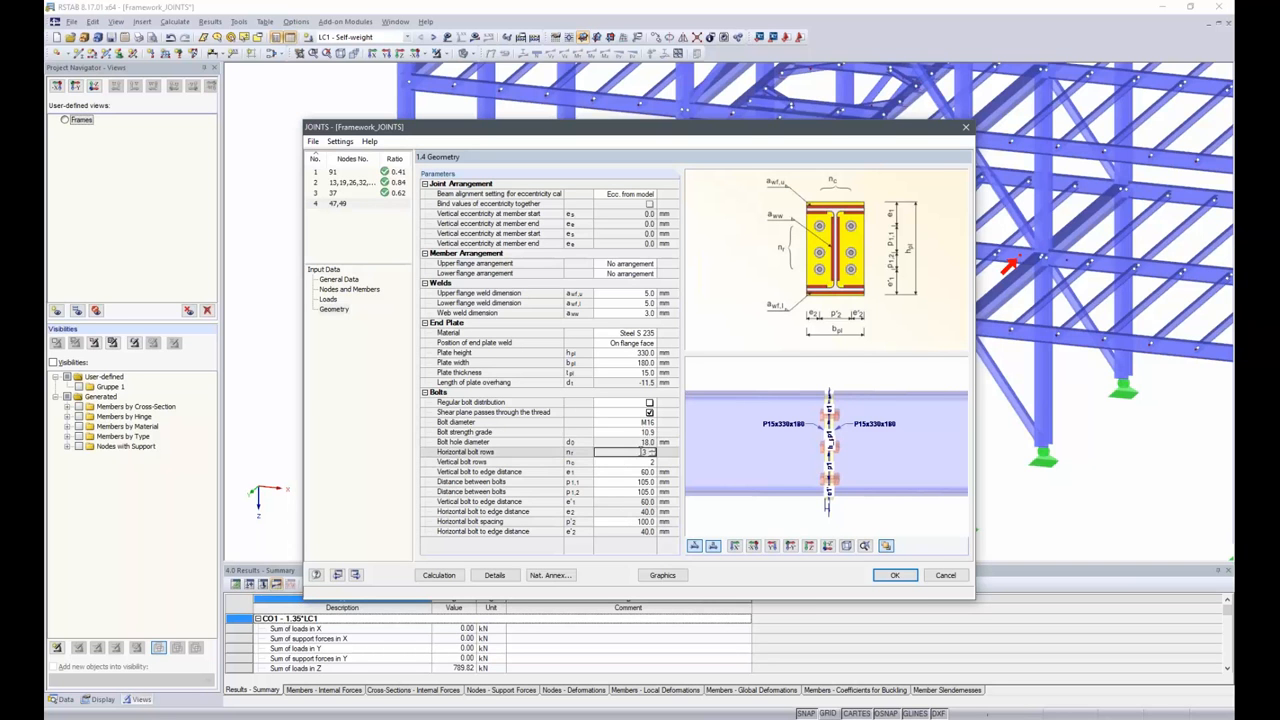
left_click(652, 456)
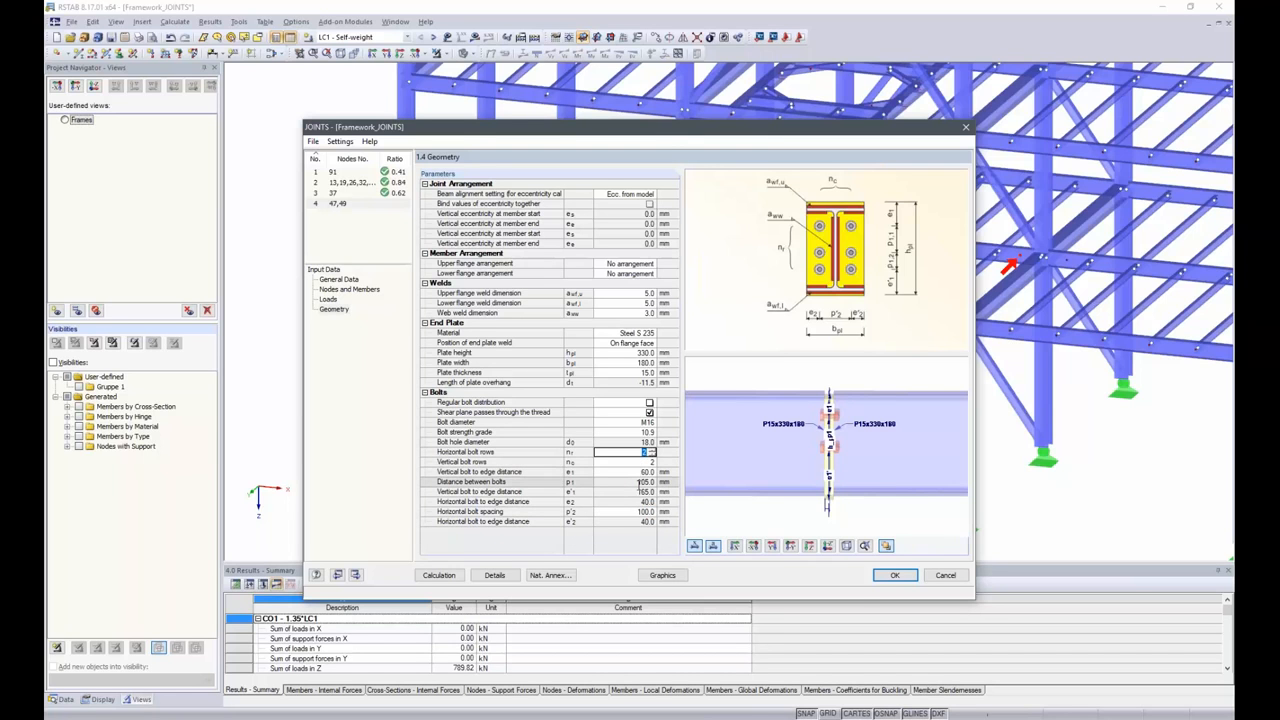
left_click(621, 473)
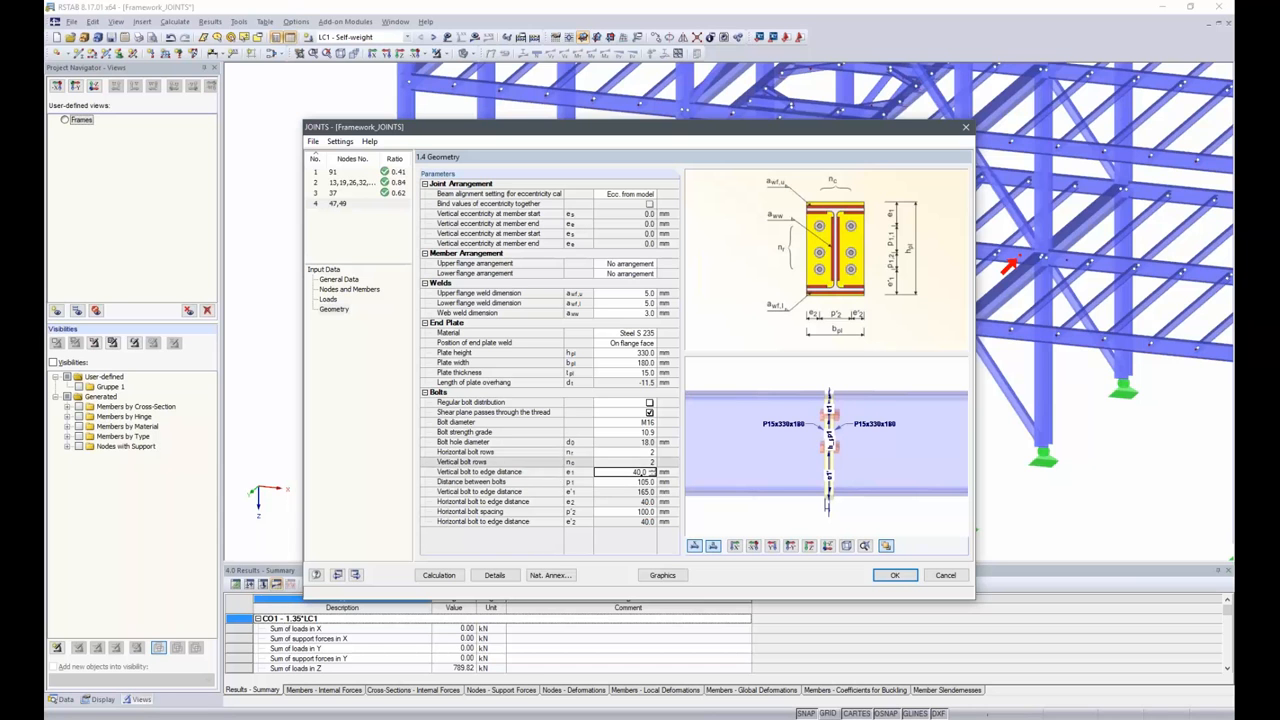
left_click(633, 481)
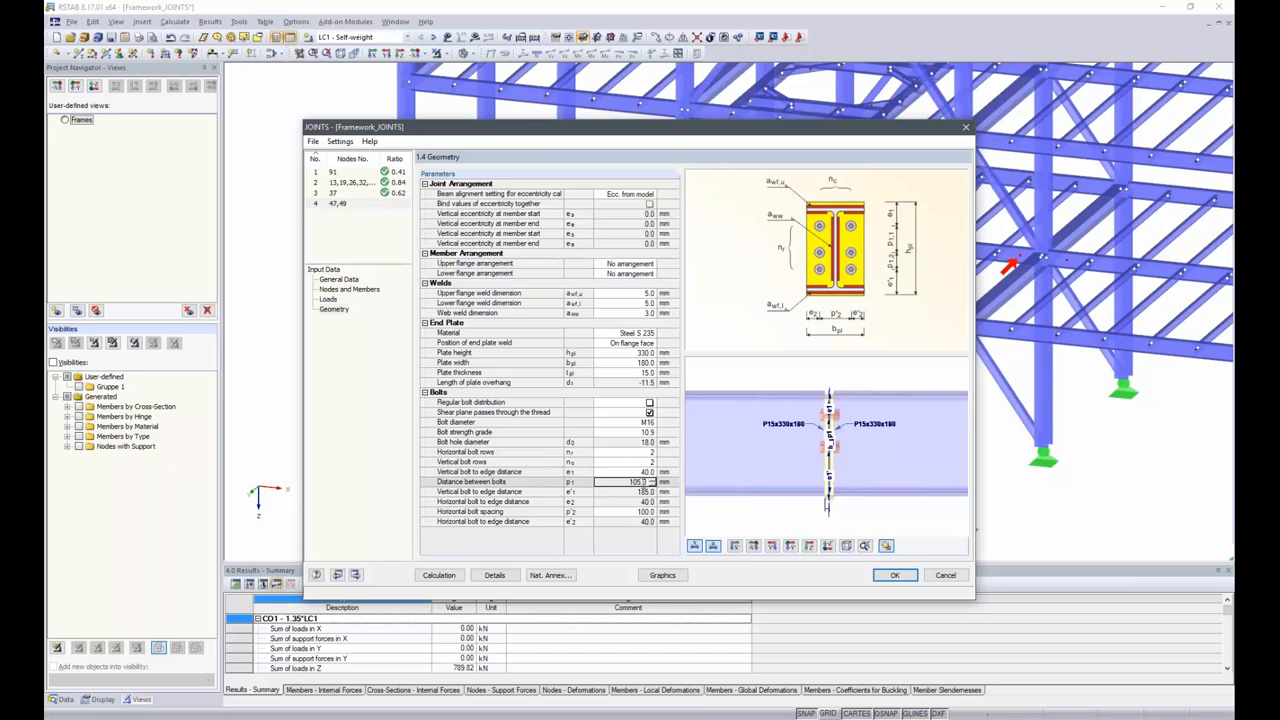
type("230")
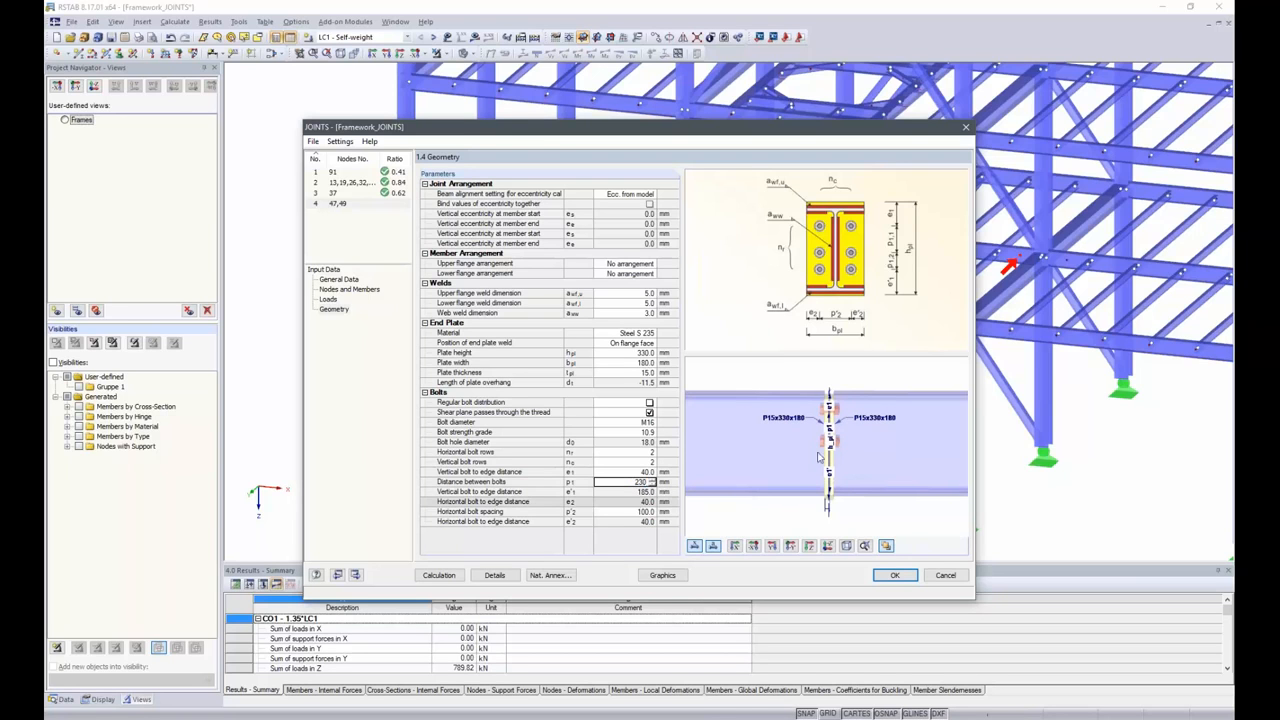
key("Return")
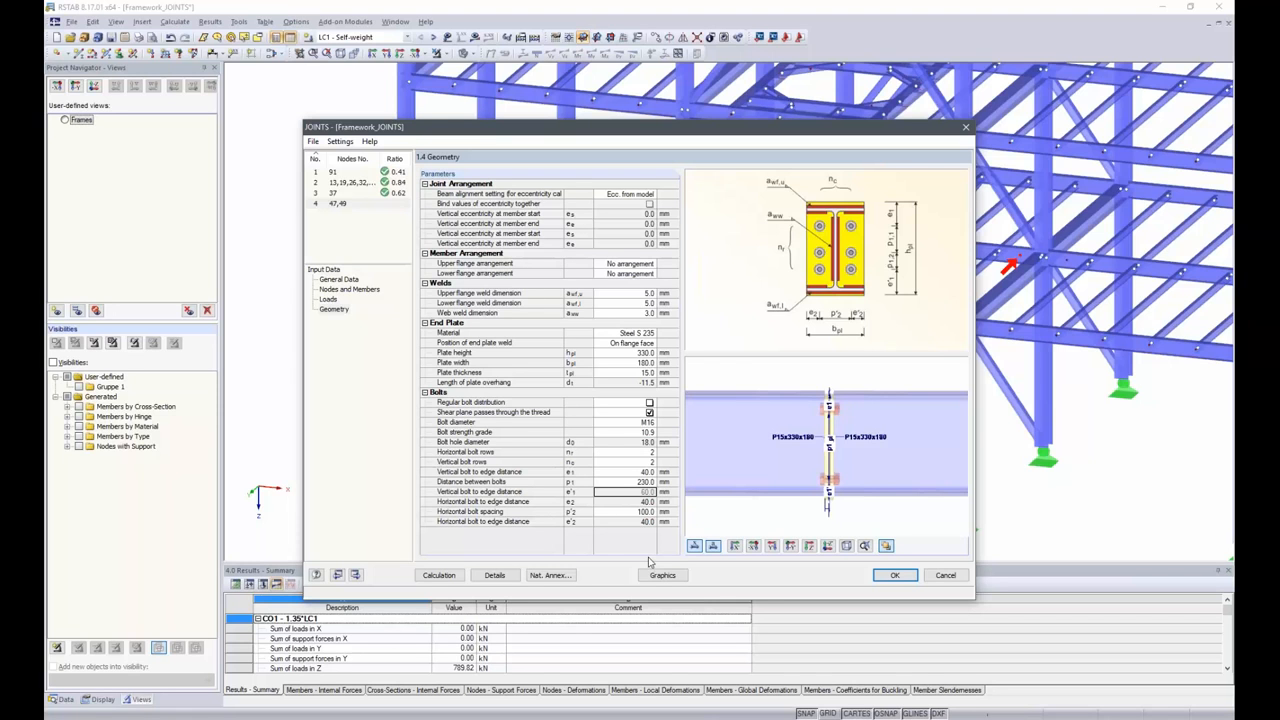
Check the bolt layout in the 3D preview and calculate the end plate joint.
middle_click_drag(890, 488, 829, 494, "ctrl")
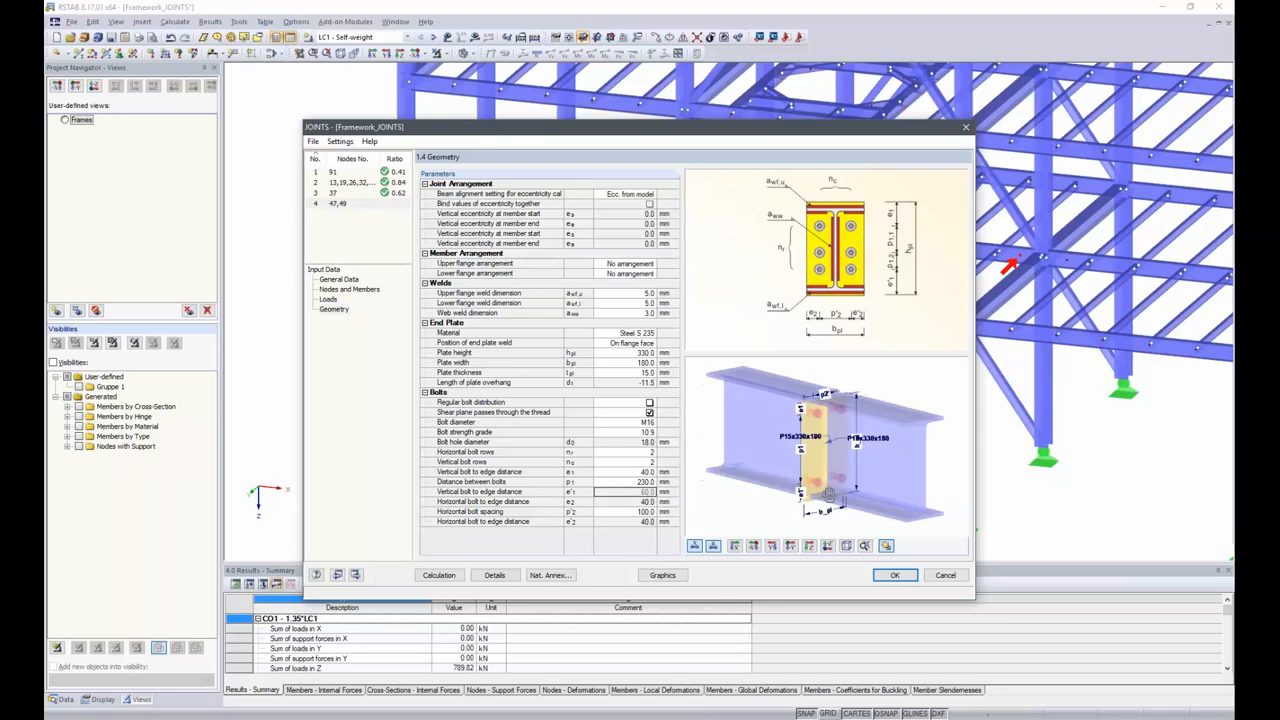
middle_click_drag(784, 446, 829, 459, "ctrl")
left_click(438, 575)
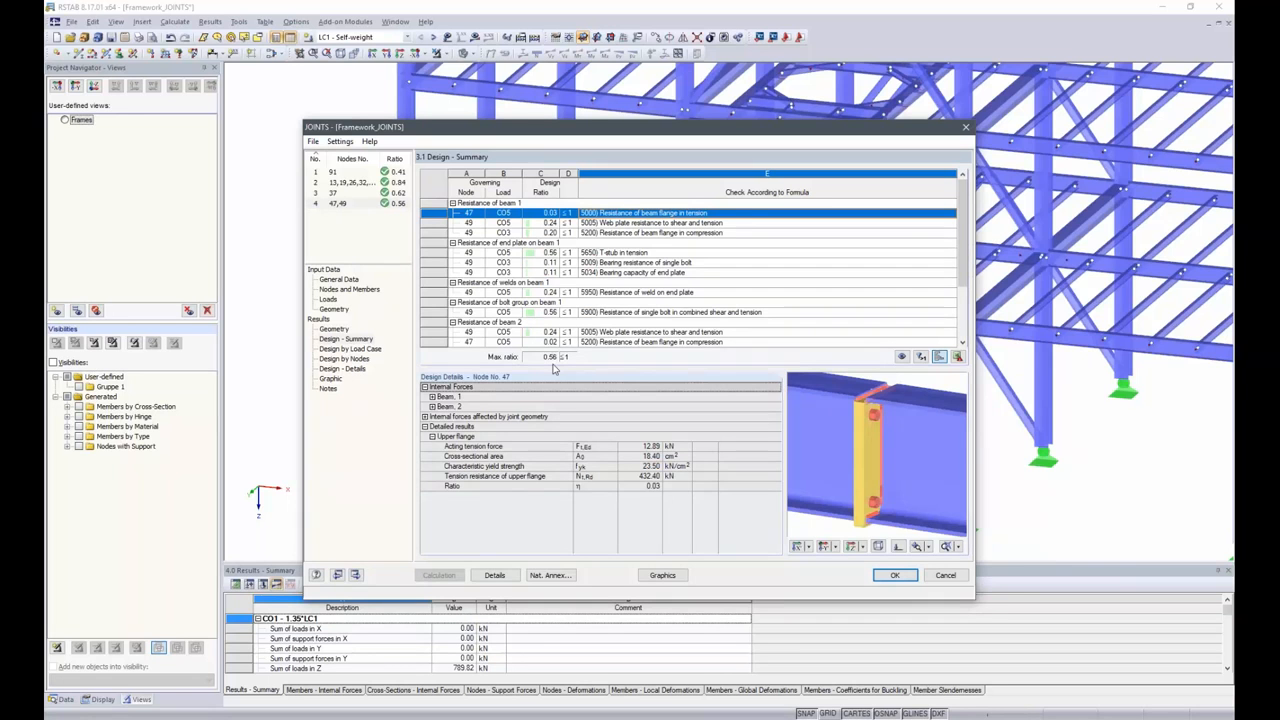
Try to reduce the end plate thickness to 10 mm and review the checks in the design summary.
left_click(342, 311)
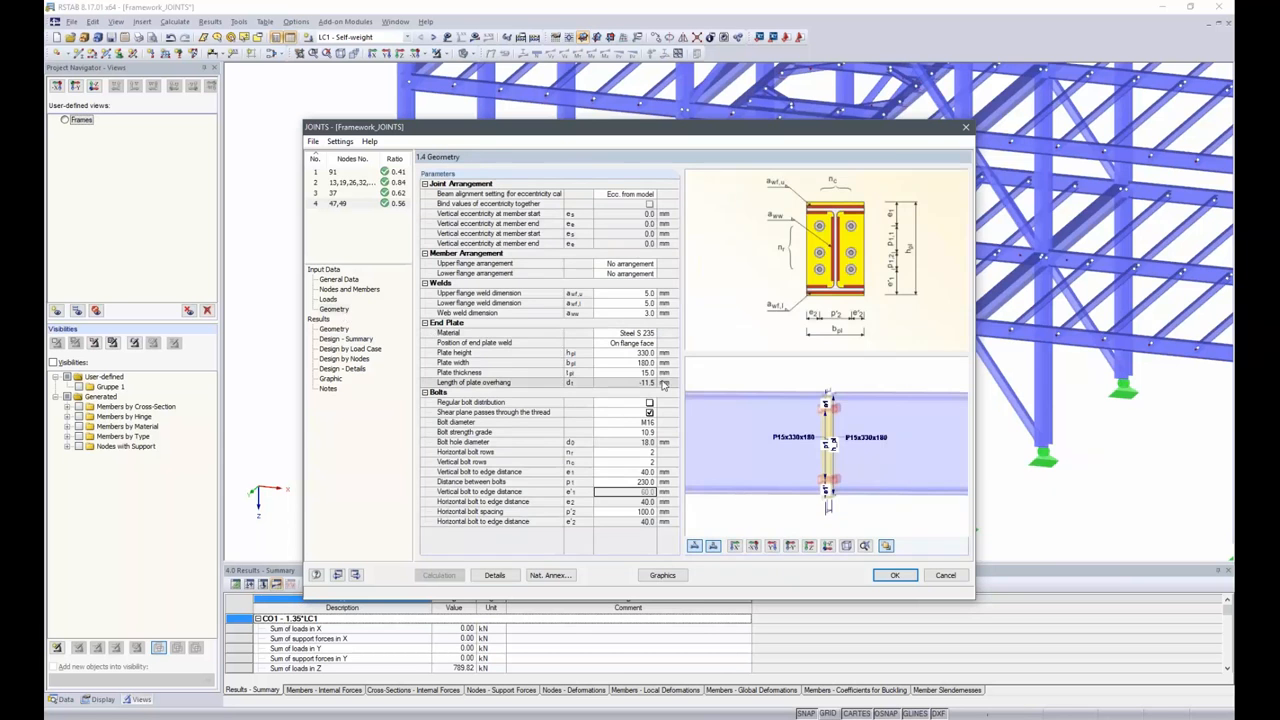
left_click(639, 372)
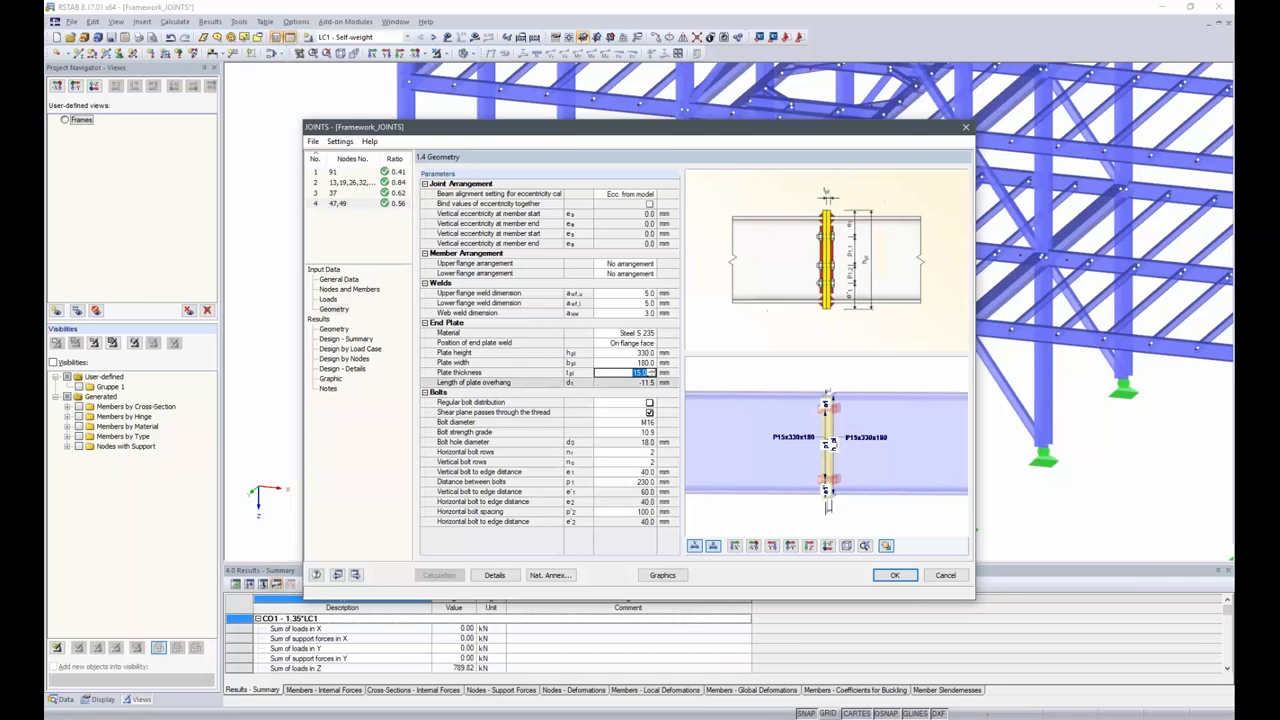
type("10")
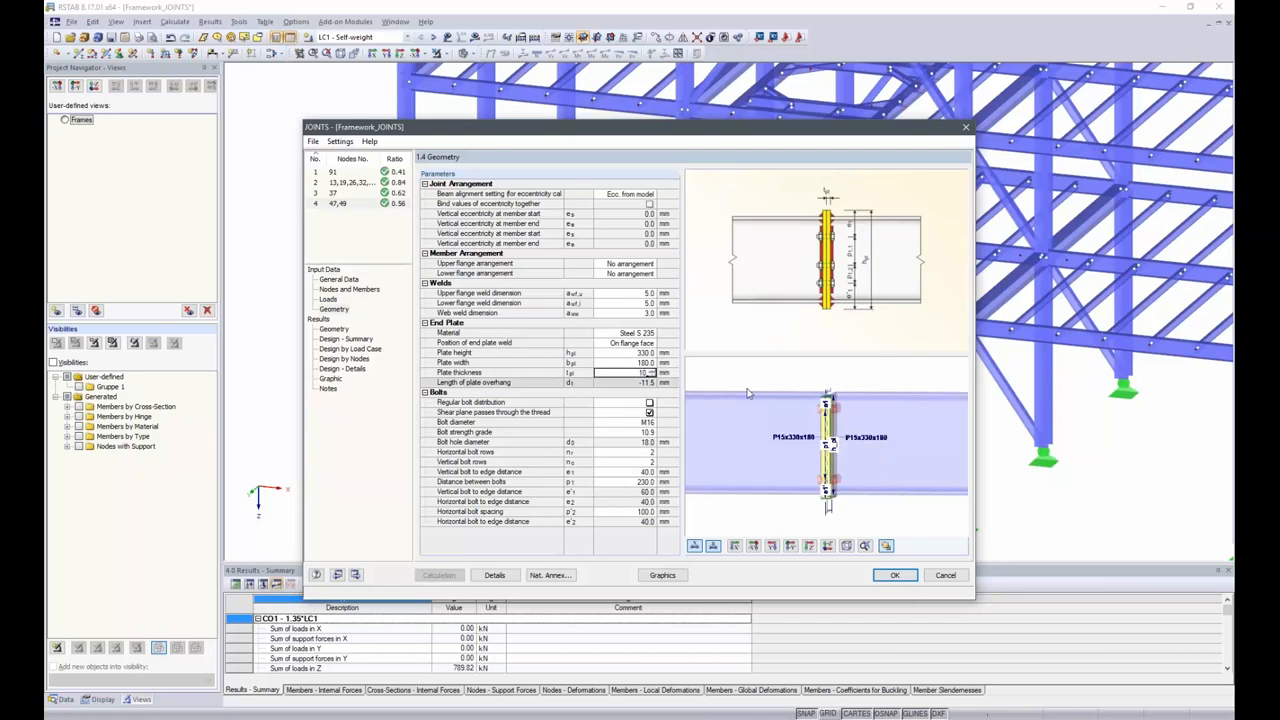
left_click(345, 339)
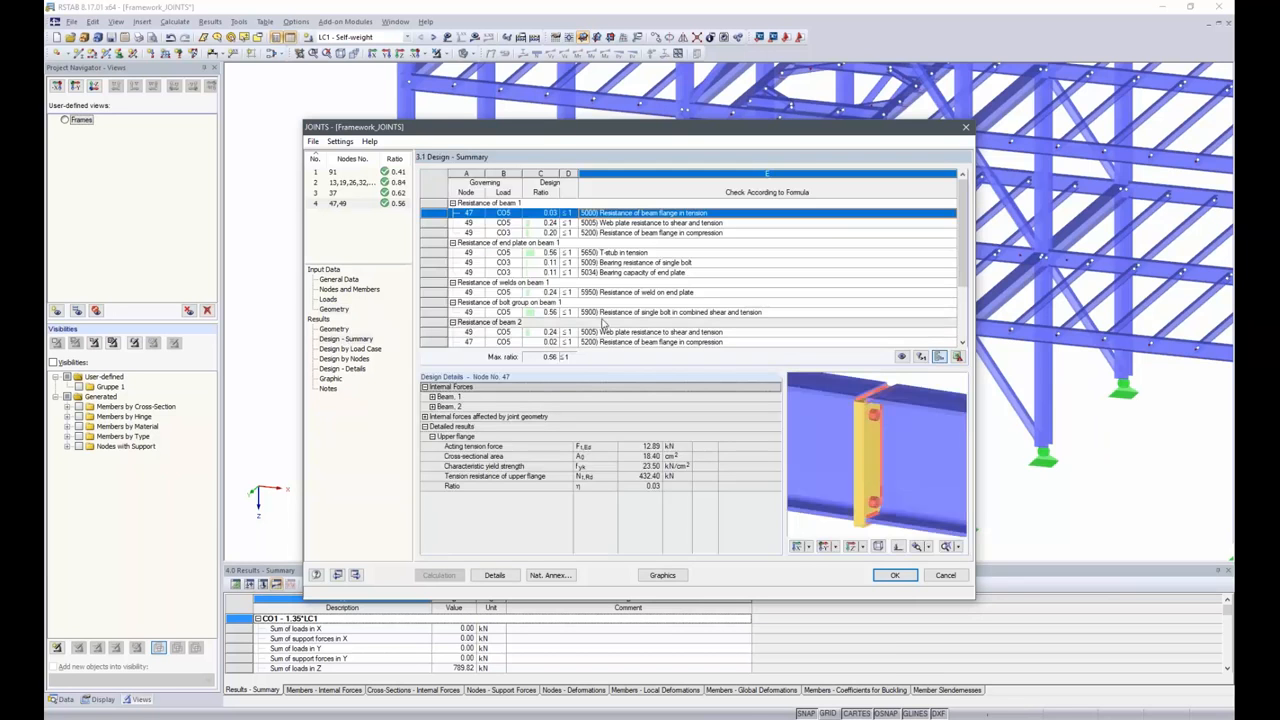
scroll(637, 318, "down", 2)
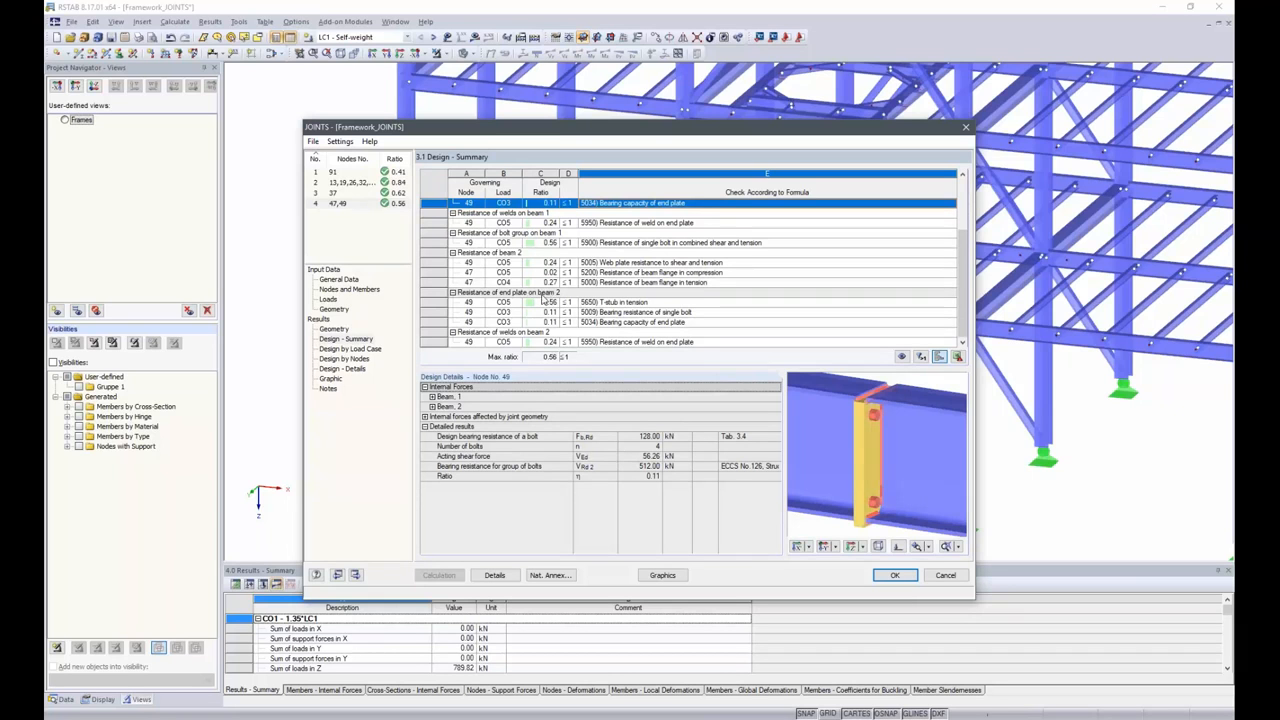
Set the end plate thickness to 10 mm and accept deleting the existing results.
left_click(345, 310)
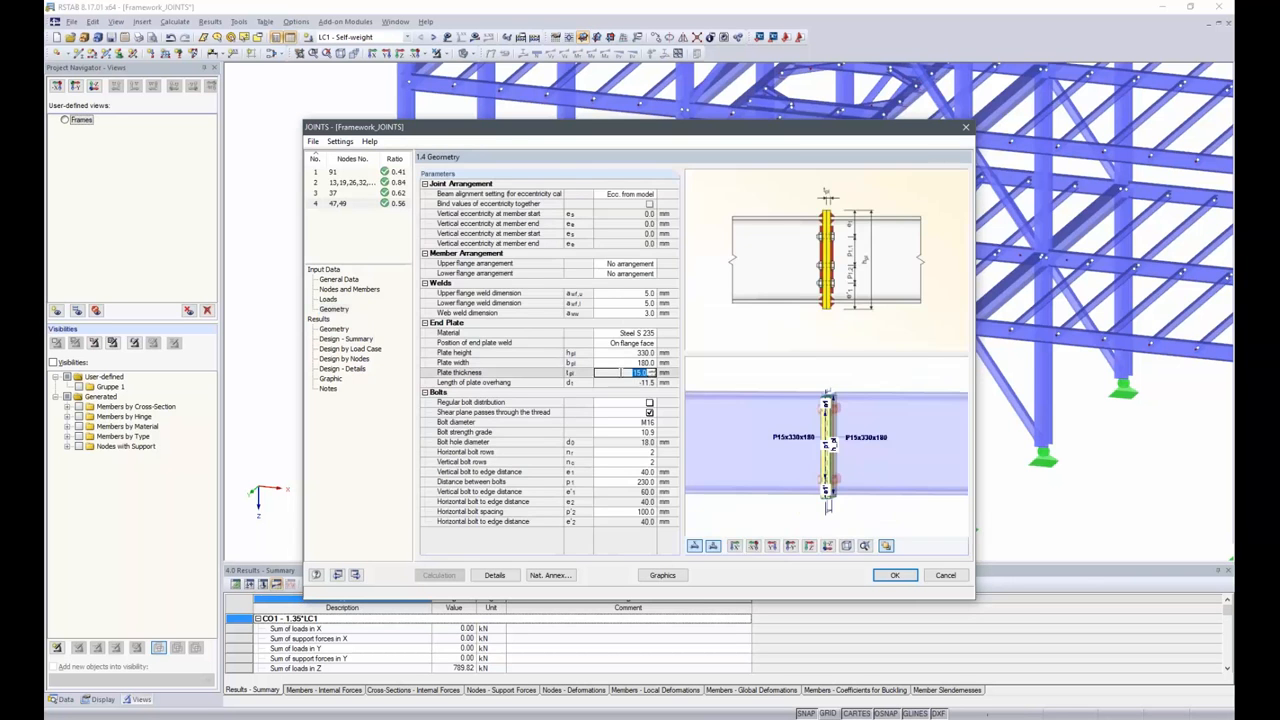
type("12")
left_click(640, 383)
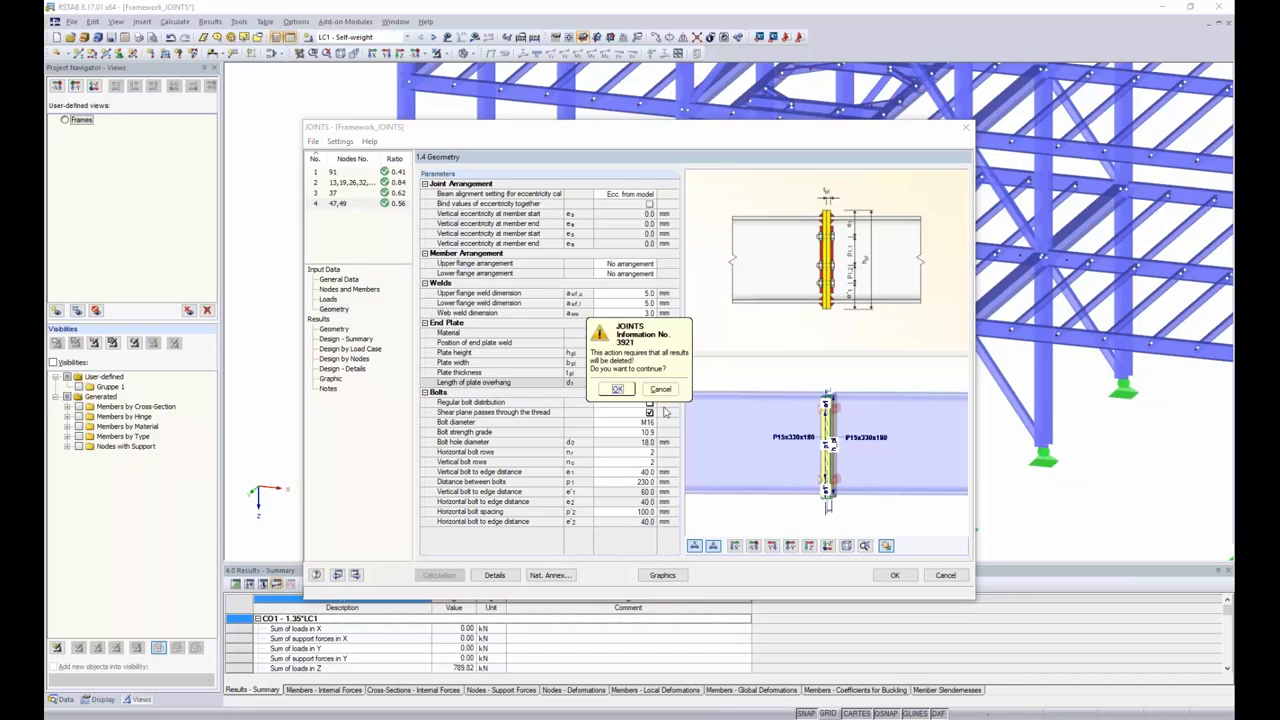
left_click(618, 389)
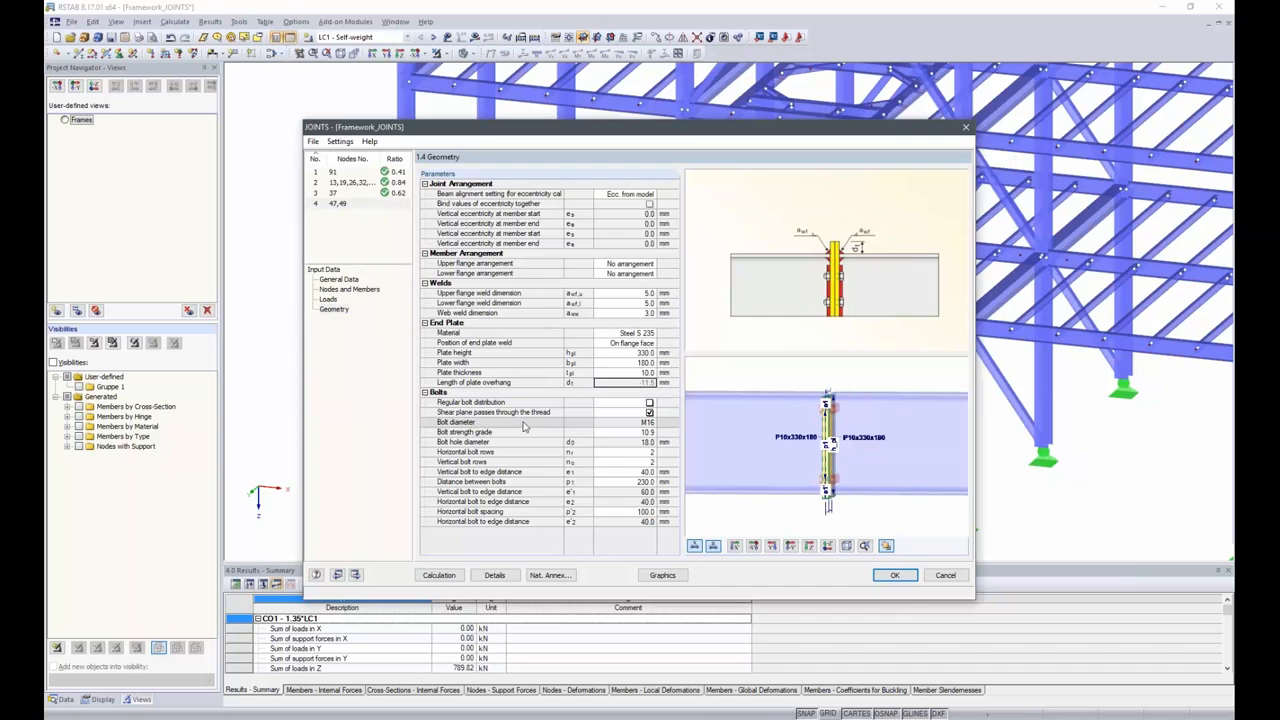
Calculate the end plate joint at nodes 47,49 and show it graphically in the structural model.
left_click(450, 577)
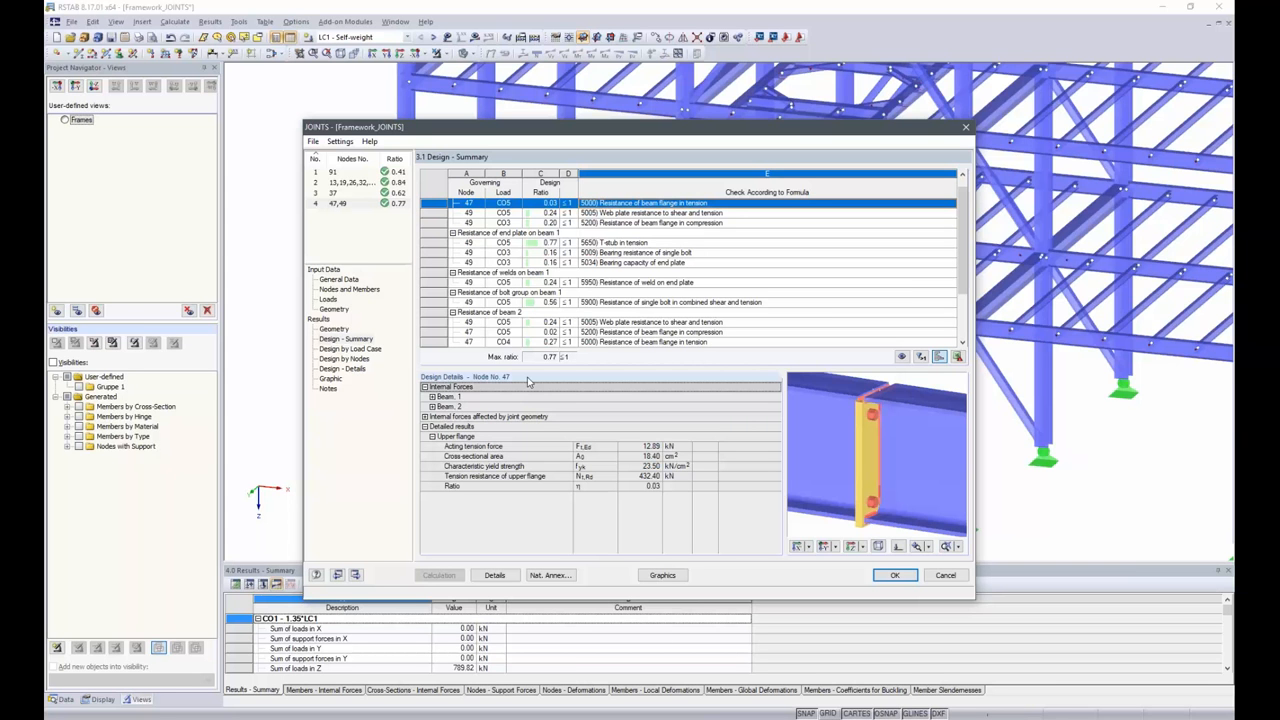
left_click(662, 575)
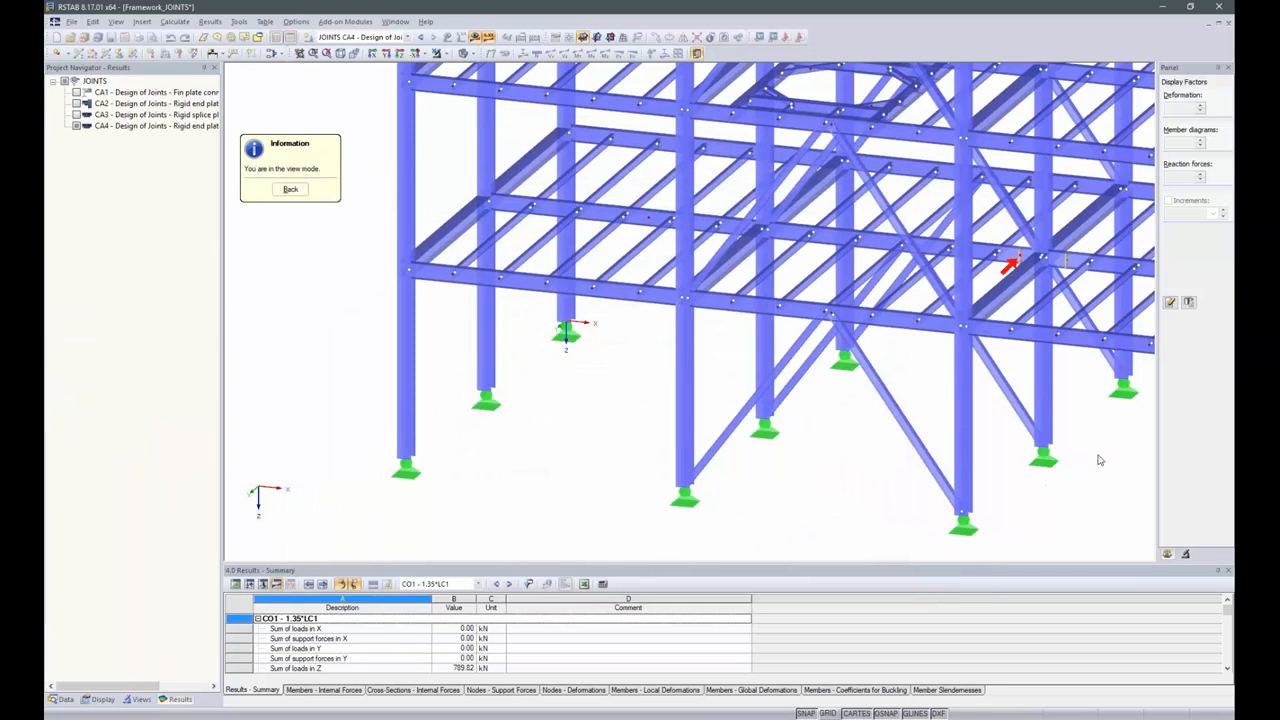
middle_click_drag(1100, 460, 960, 477, "ctrl")
scroll(965, 475, "down", 2)
scroll(1062, 445, "up", 2)
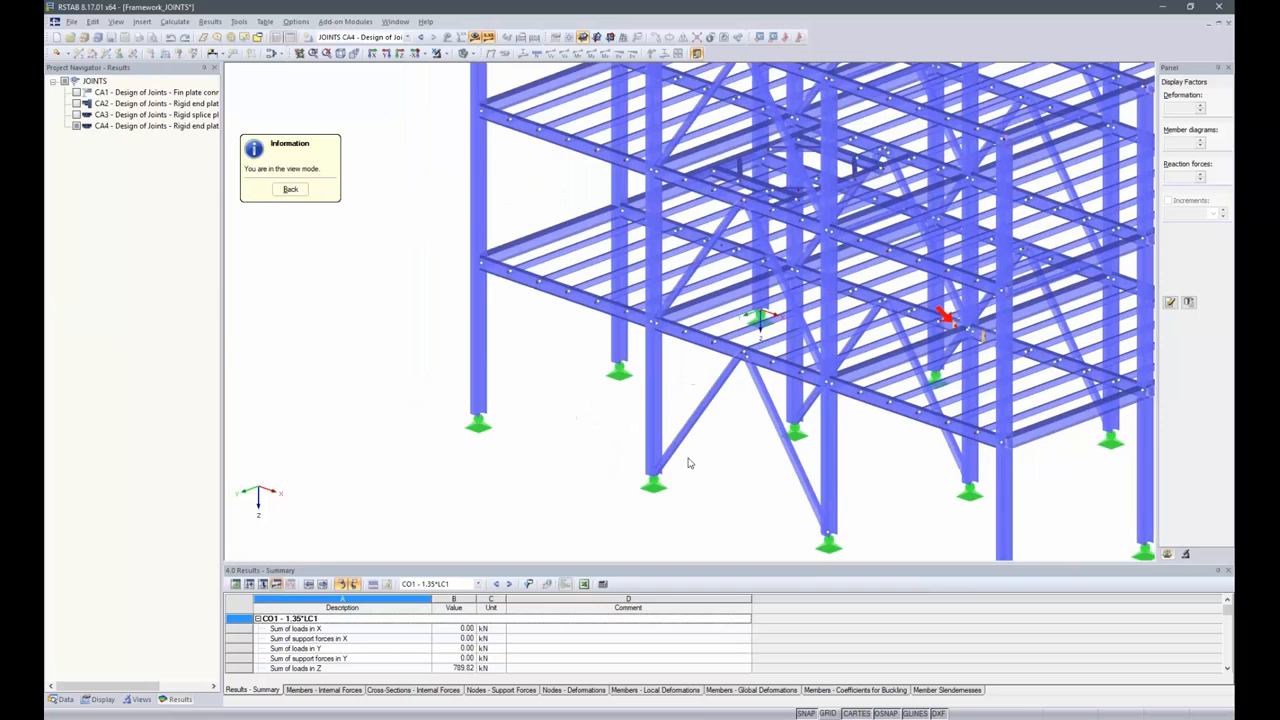
middle_click_drag(850, 434, 818, 434, "ctrl")
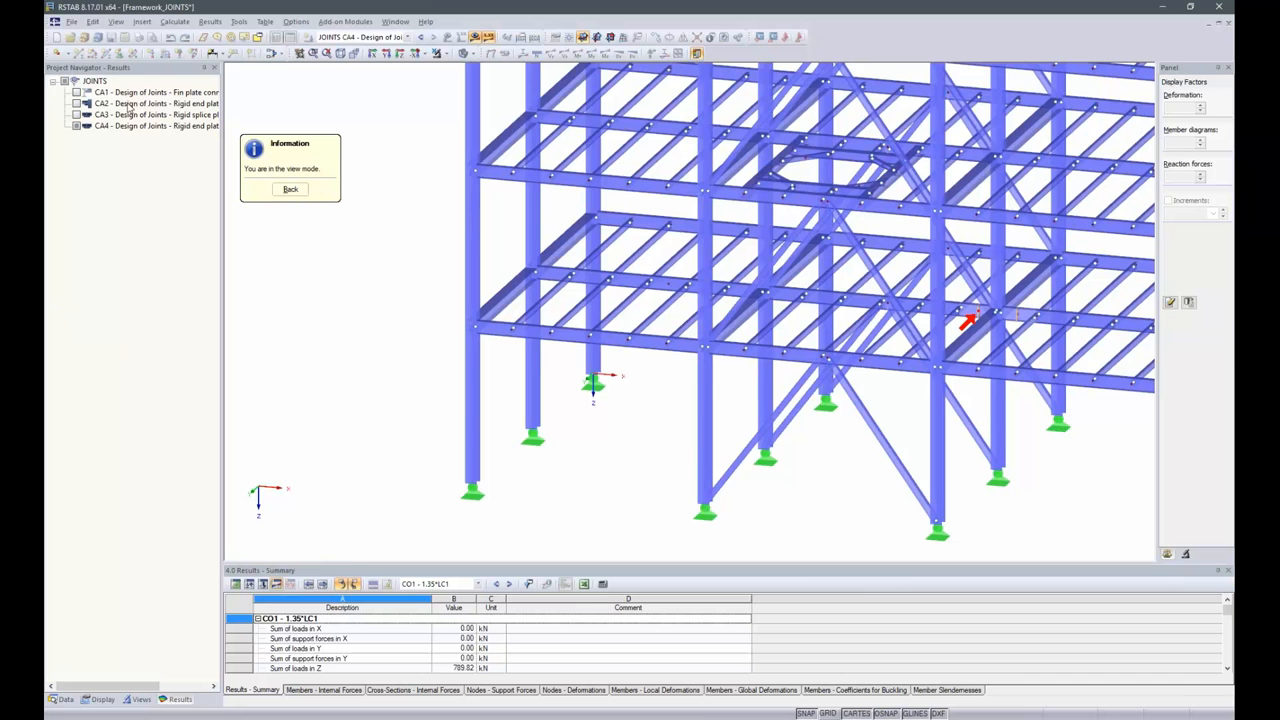
Display design cases CA1, CA2 and CA3 together with CA4 and inspect the end plates beside the column.
left_click(78, 92)
left_click(78, 103)
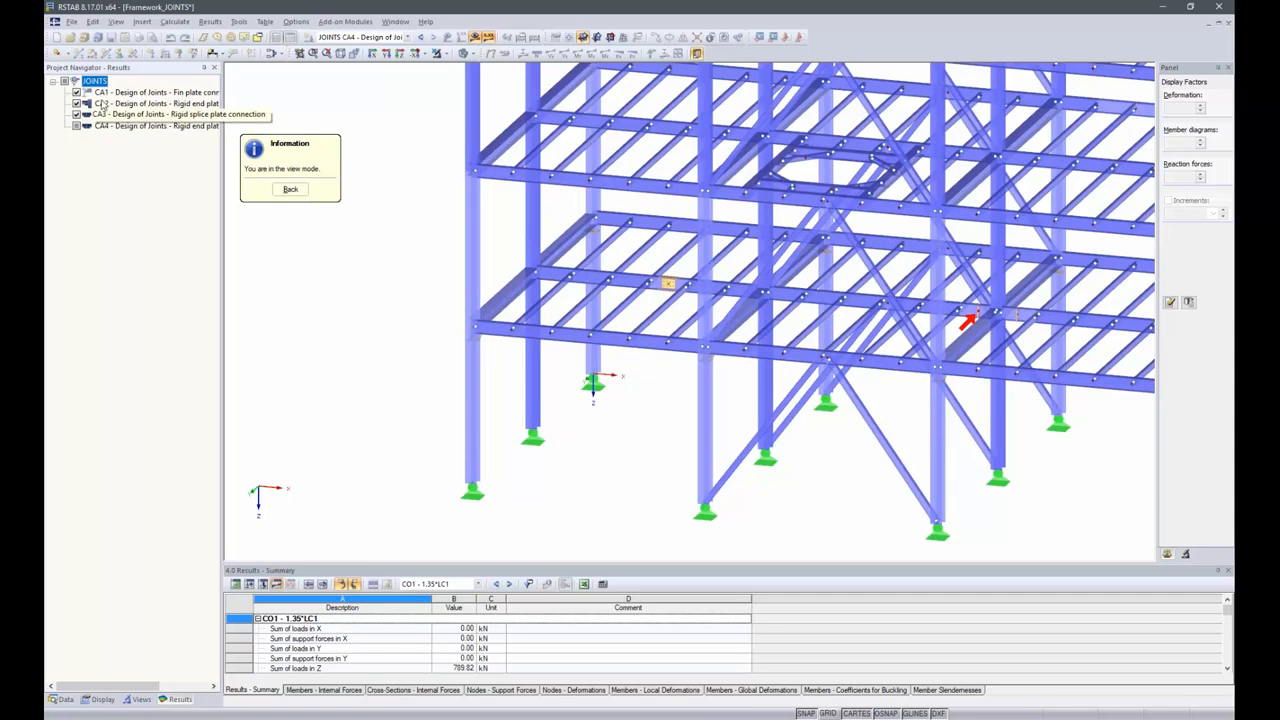
scroll(317, 335, "down", 5)
scroll(774, 302, "up", 8)
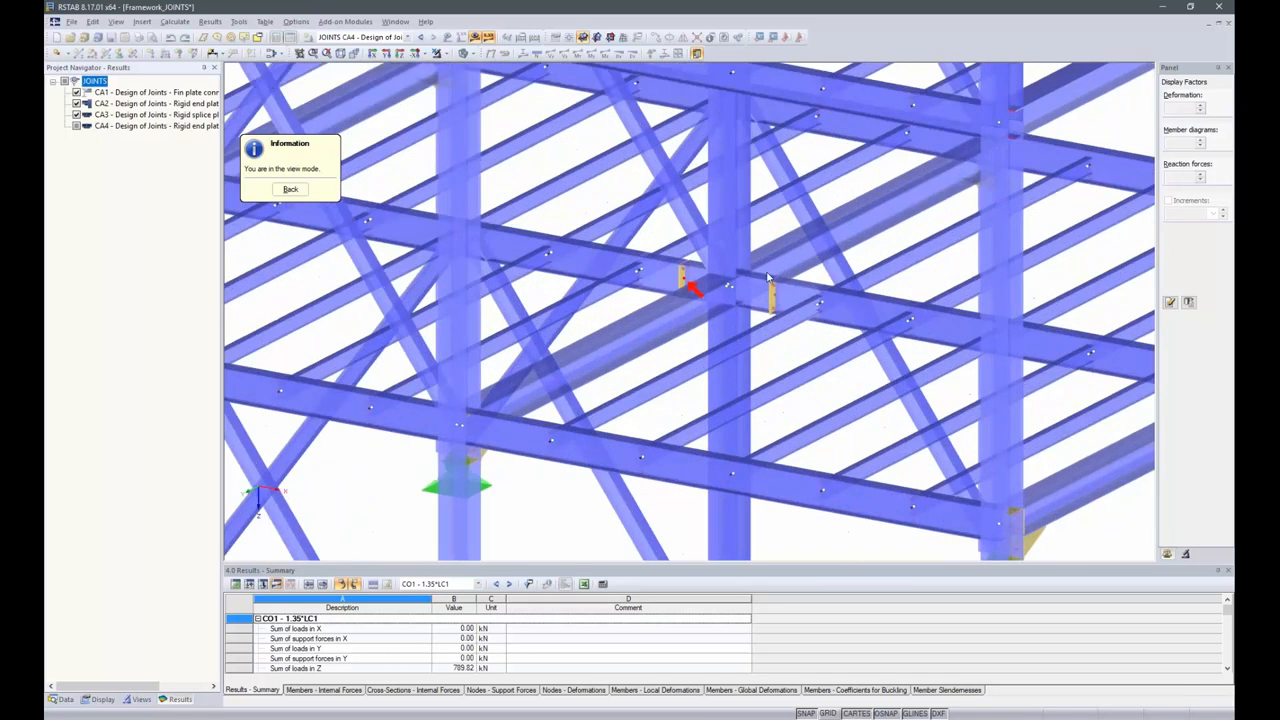
scroll(661, 328, "down", 5)
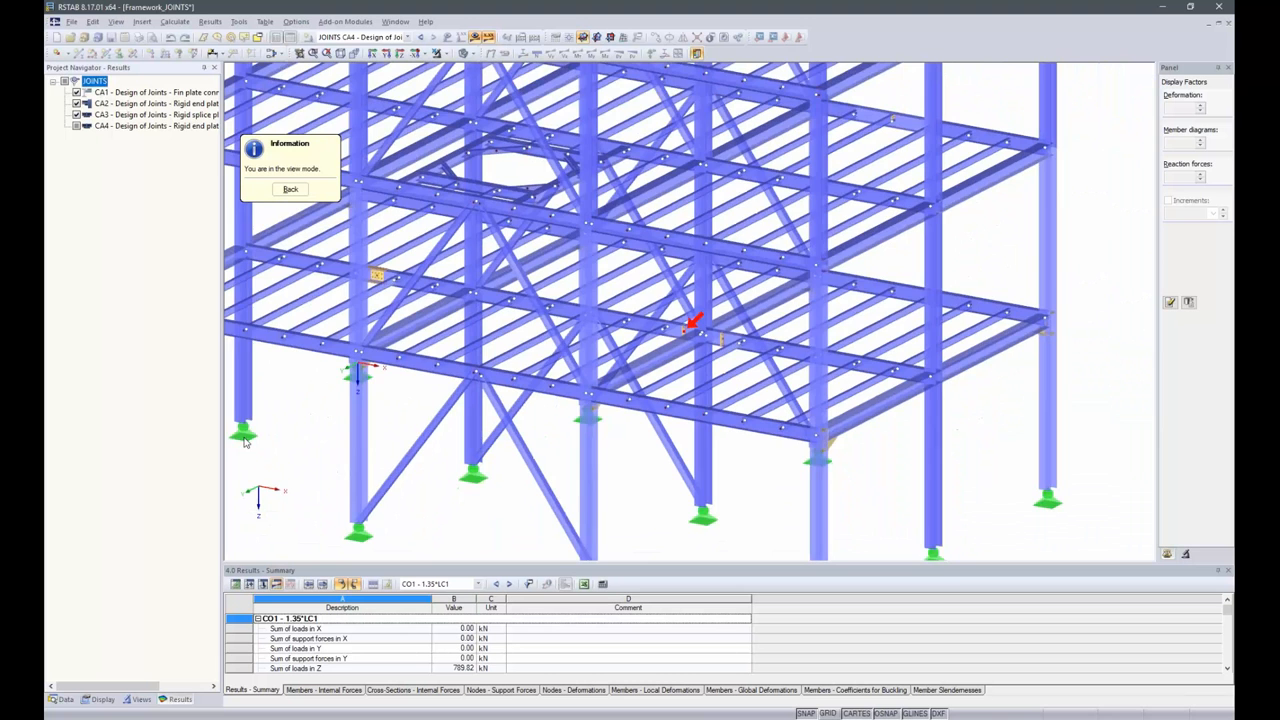
Examine the beam splice plates and the tapered end plate joint at the outer column in the model.
middle_click_drag(264, 437, 405, 419, "ctrl")
scroll(341, 331, "up", 1)
scroll(340, 331, "up", 3)
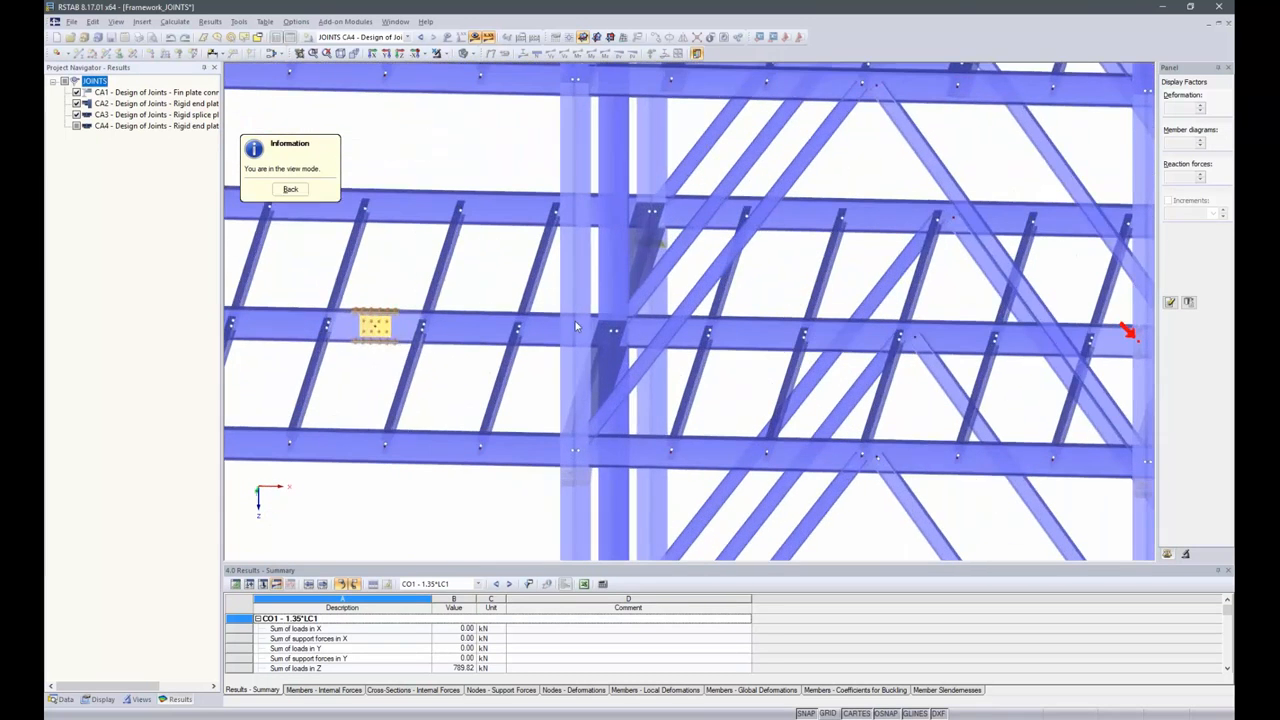
scroll(576, 326, "down", 5)
middle_click_drag(589, 439, 260, 343, "ctrl")
scroll(517, 335, "up", 2)
scroll(517, 335, "up", 2)
middle_click_drag(553, 329, 574, 342, "ctrl")
scroll(576, 348, "up", 1)
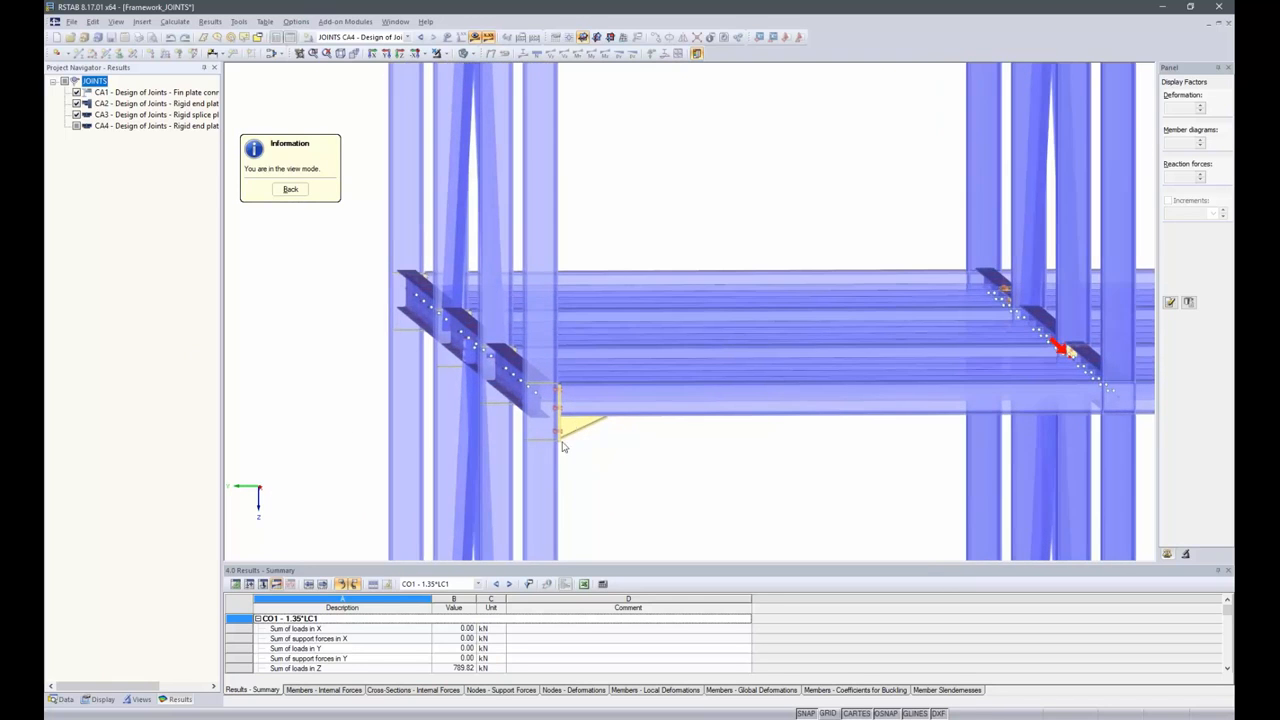
Examine the fin plate connection on the upper floor edge beam.
scroll(617, 351, "down", 5)
middle_click_drag(475, 266, 772, 306, "ctrl")
scroll(772, 306, "up", 6)
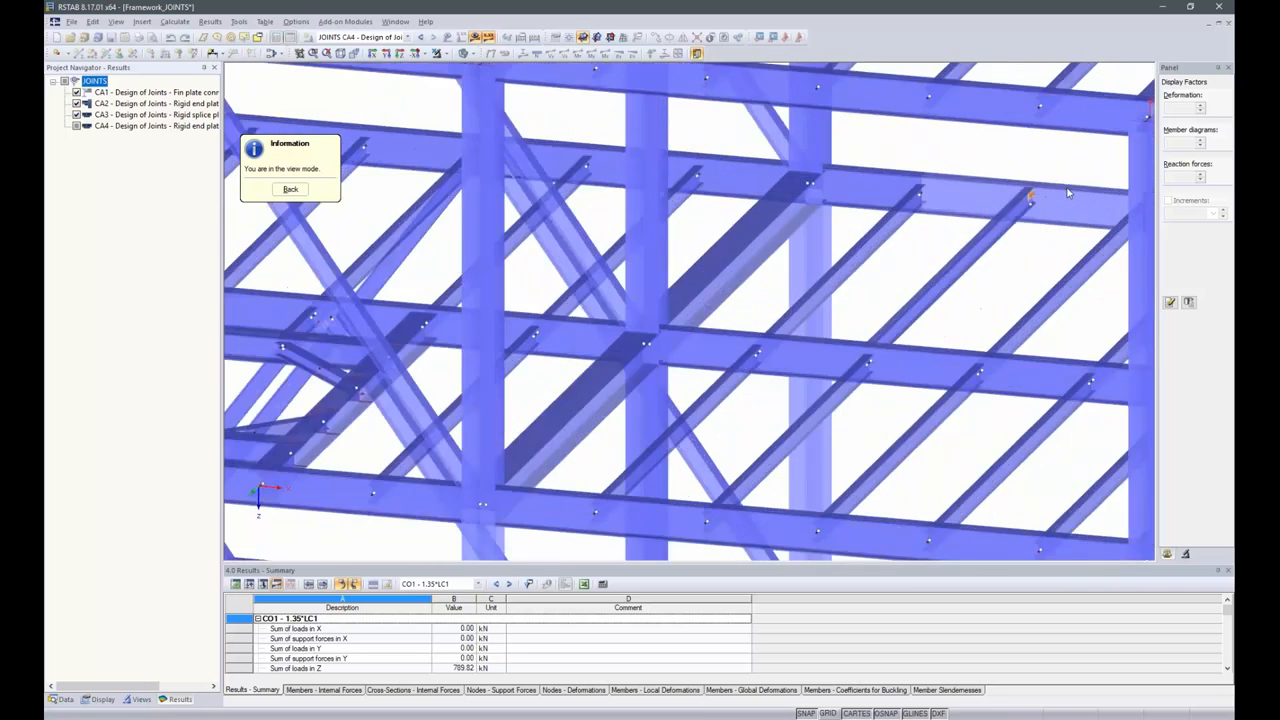
scroll(1067, 192, "up", 3)
middle_click_drag(1065, 230, 1042, 218, "ctrl")
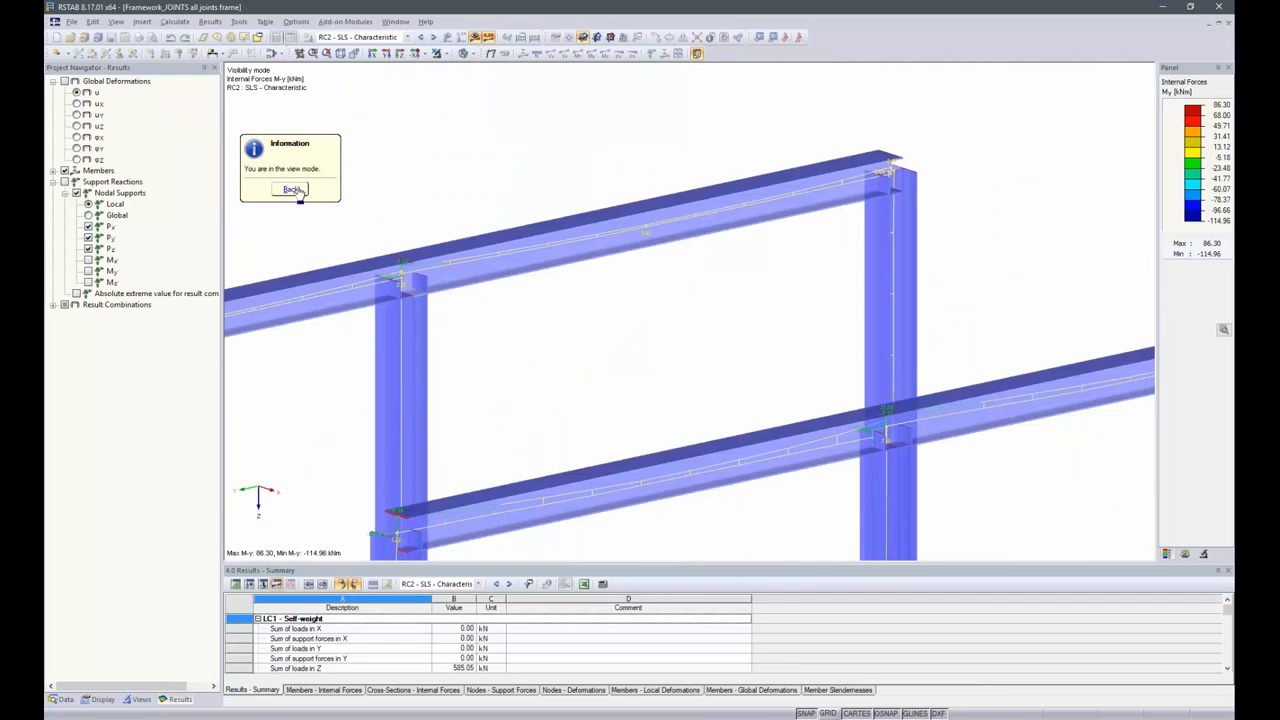
Return to JOINTS, reopen its graphics in the all joints frame model, and display design cases CA1 to CA9.
left_click(291, 190)
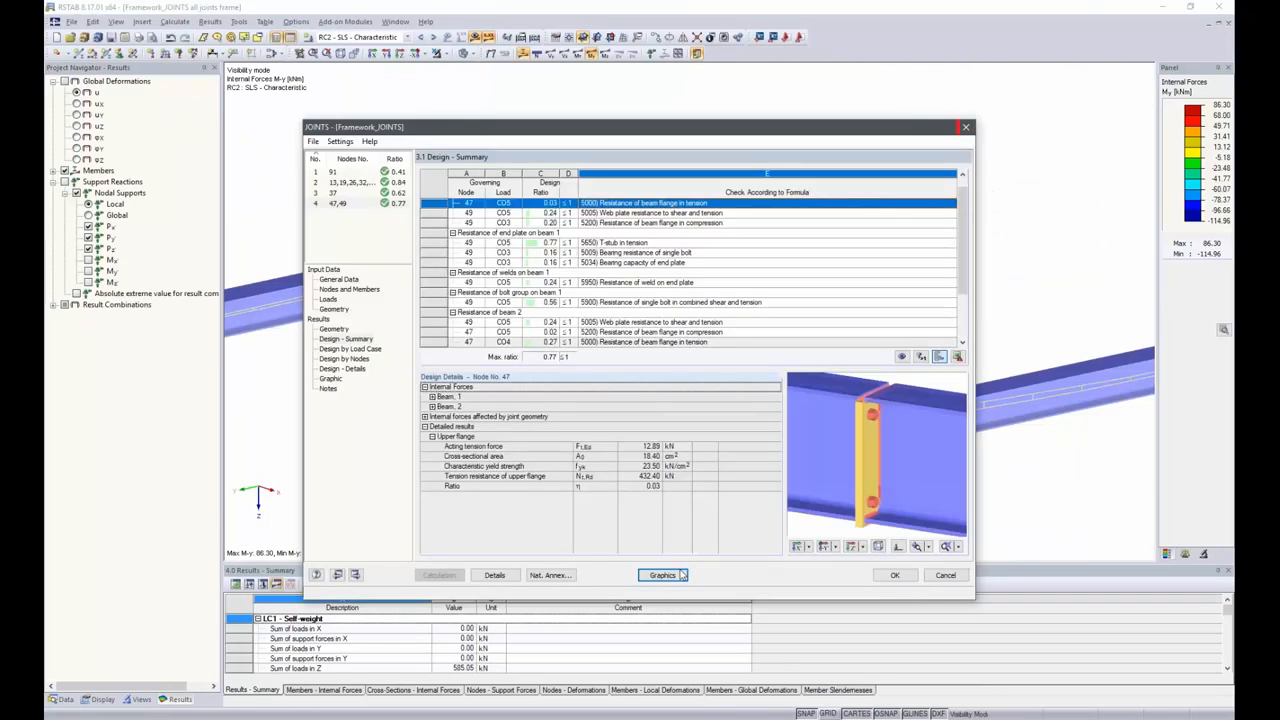
left_click(663, 576)
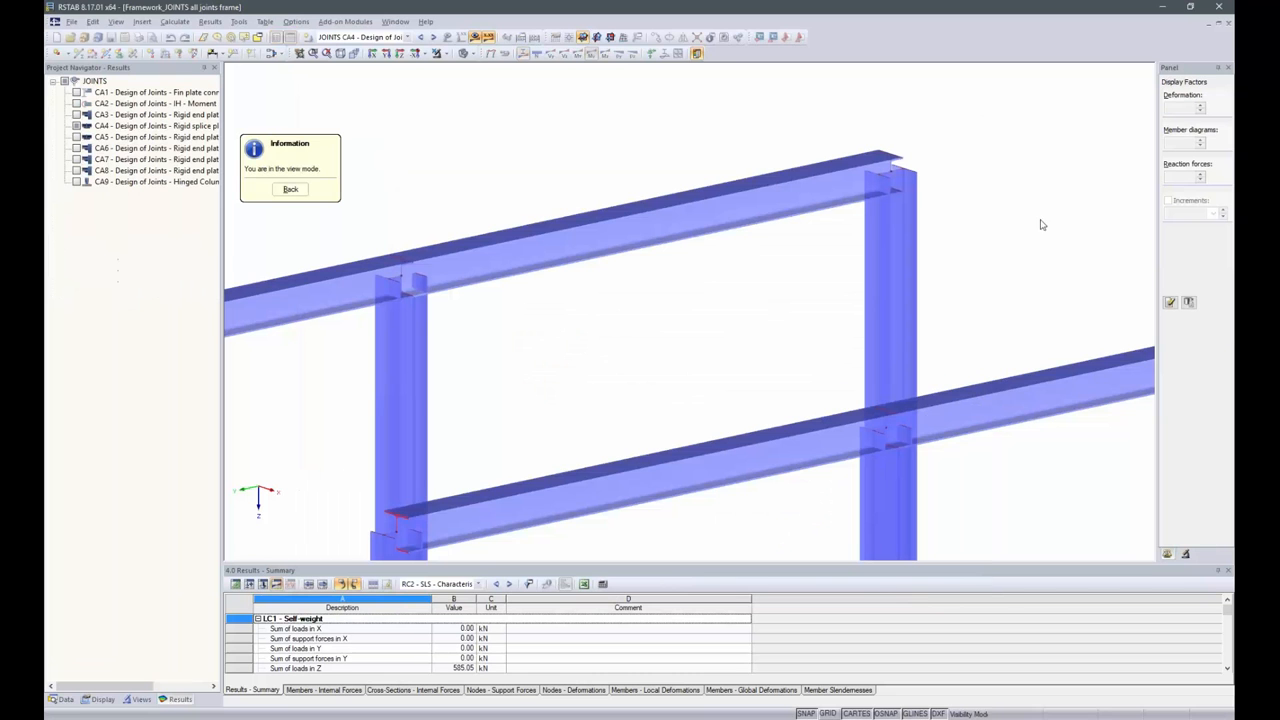
left_click(77, 92)
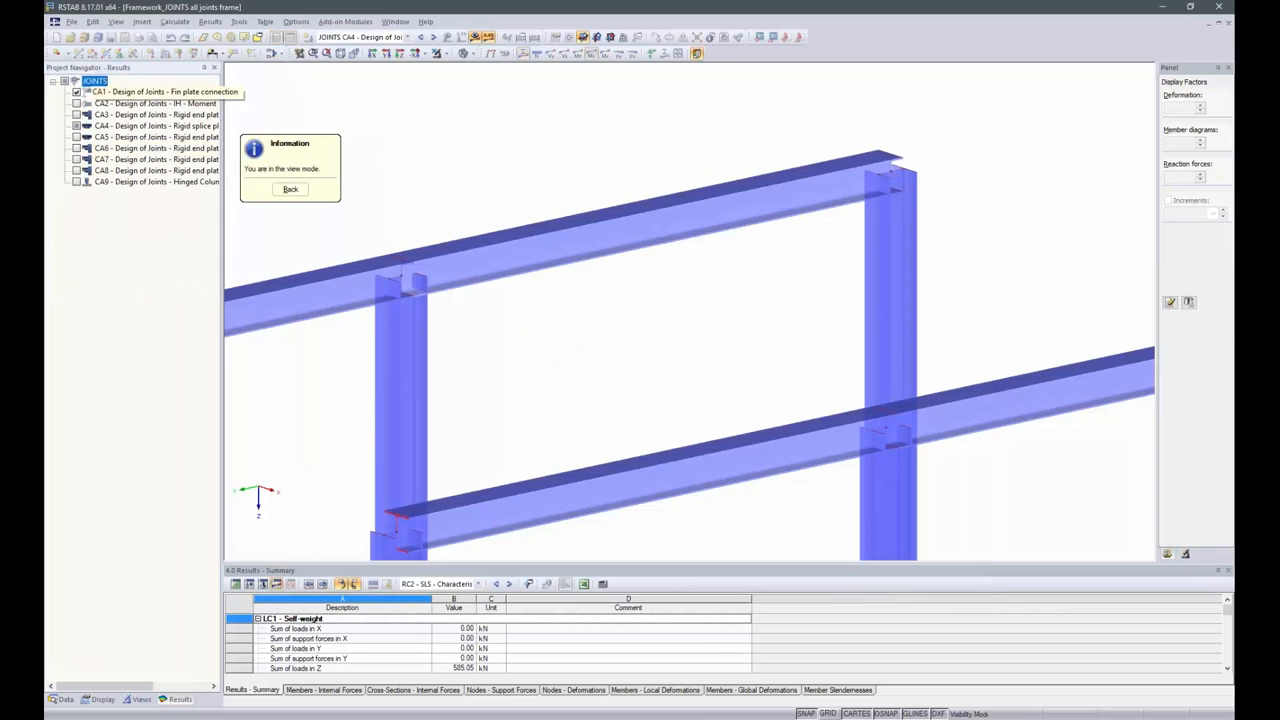
left_click(77, 103)
left_click(77, 114)
left_click(77, 126)
left_click(77, 137)
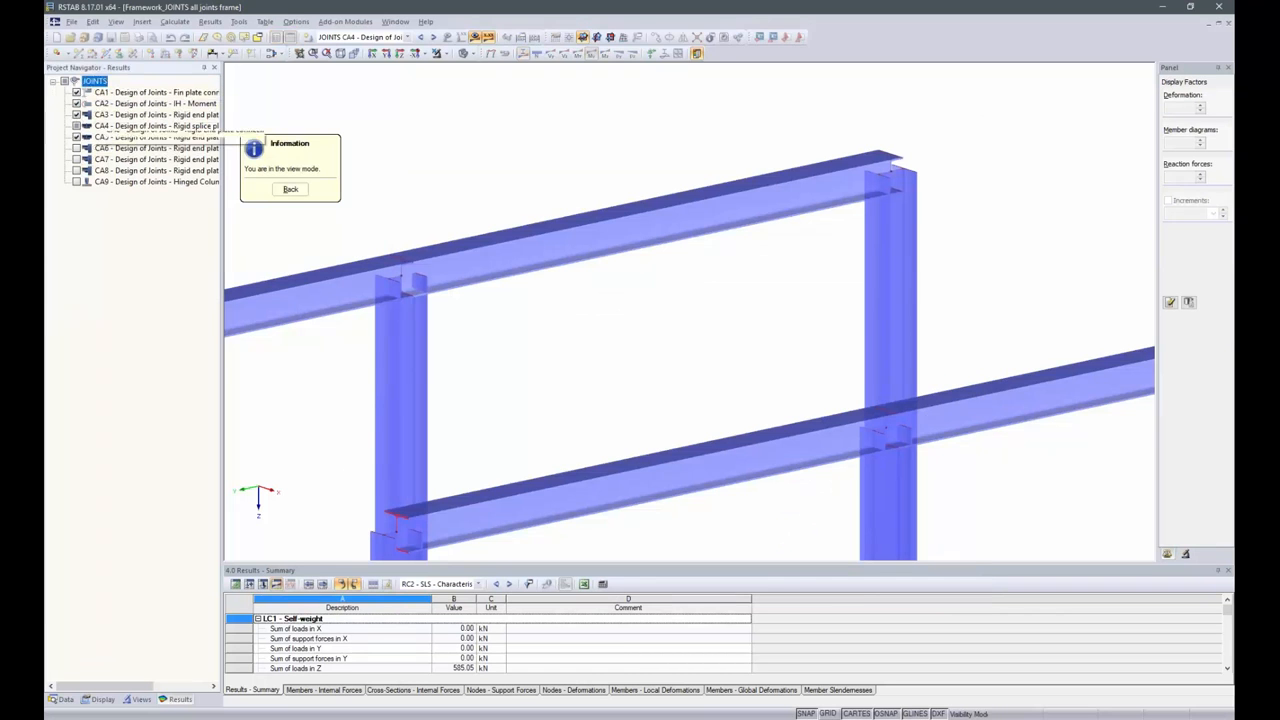
left_click(77, 148)
left_click(77, 159)
left_click(77, 170)
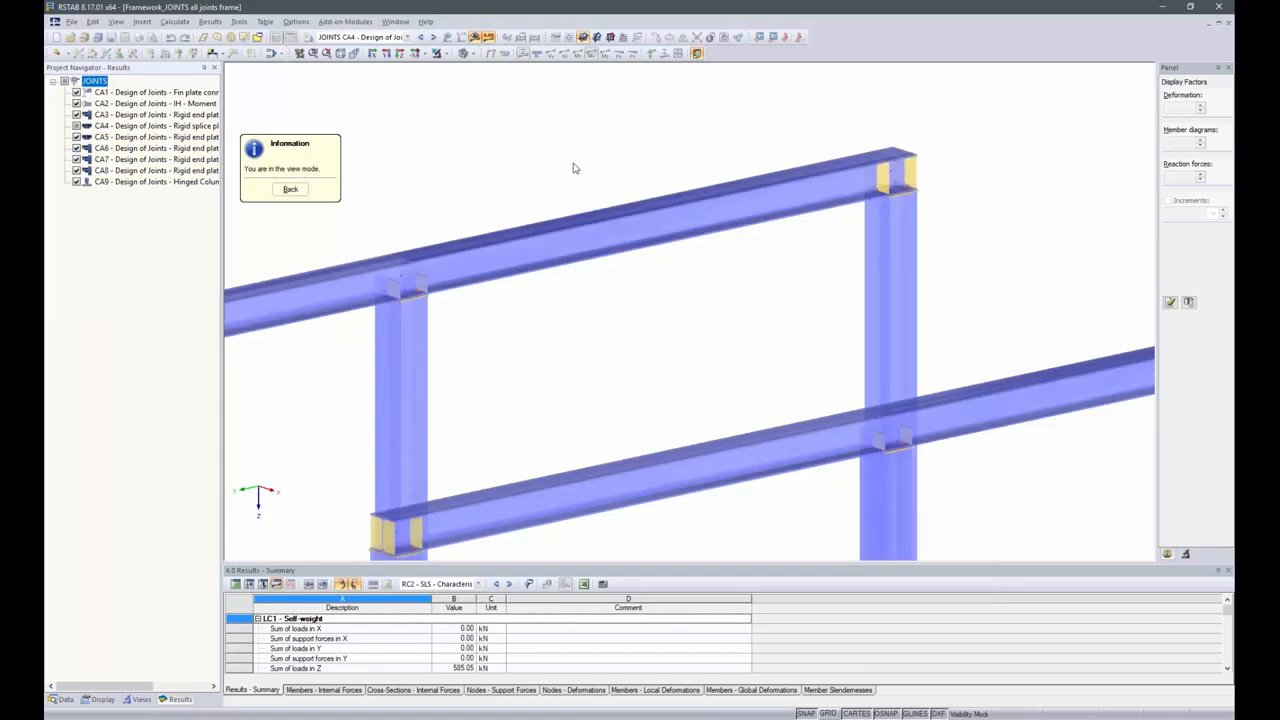
Examine the hinged column bases with their base plates, anchors and concrete foundations.
scroll(560, 162, "down", 20)
scroll(504, 200, "down", 1)
scroll(509, 201, "up", 4)
scroll(564, 203, "up", 3)
middle_click_drag(564, 203, 550, 199, "ctrl")
middle_click_drag(600, 312, 659, 450, "ctrl")
scroll(659, 450, "up", 3)
scroll(700, 400, "down", 3)
scroll(687, 473, "up", 5)
scroll(687, 473, "up", 4)
scroll(612, 446, "up", 1)
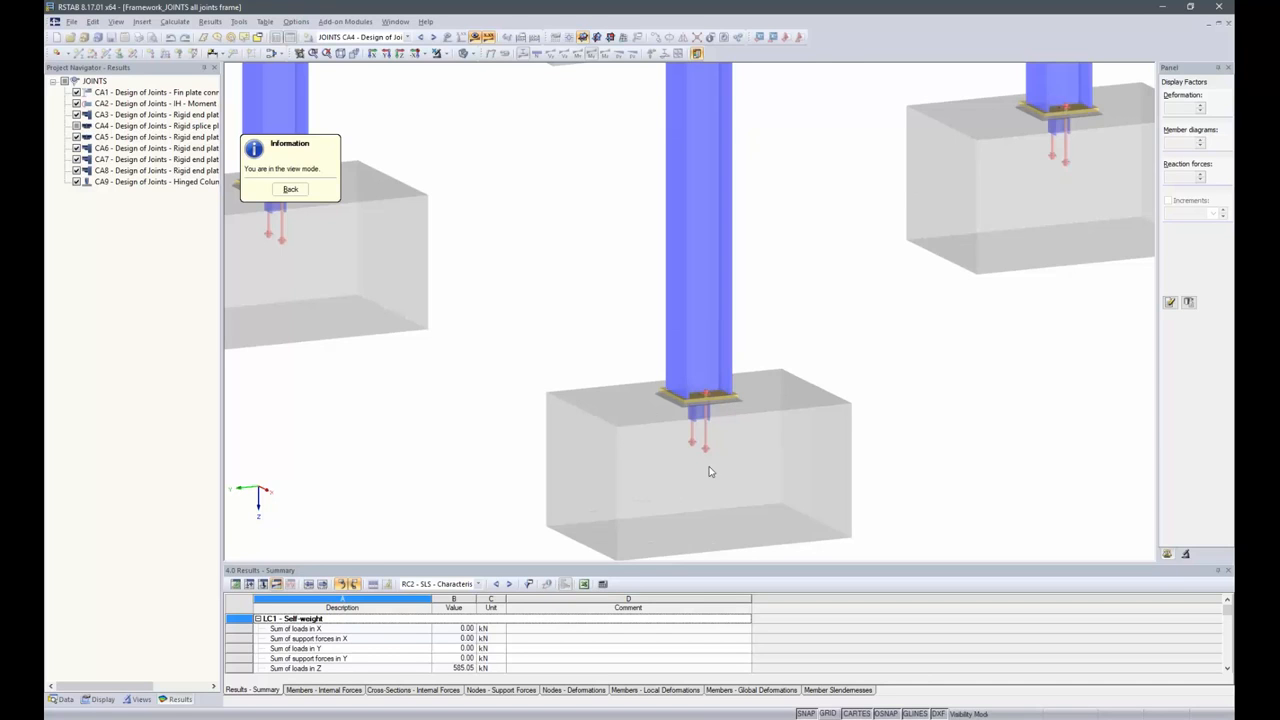
Examine the tapered beam-to-column joints on the lower storeys of the frames.
scroll(517, 420, "down", 4)
scroll(520, 417, "down", 2)
middle_click_drag(644, 260, 414, 219)
scroll(530, 247, "up", 5)
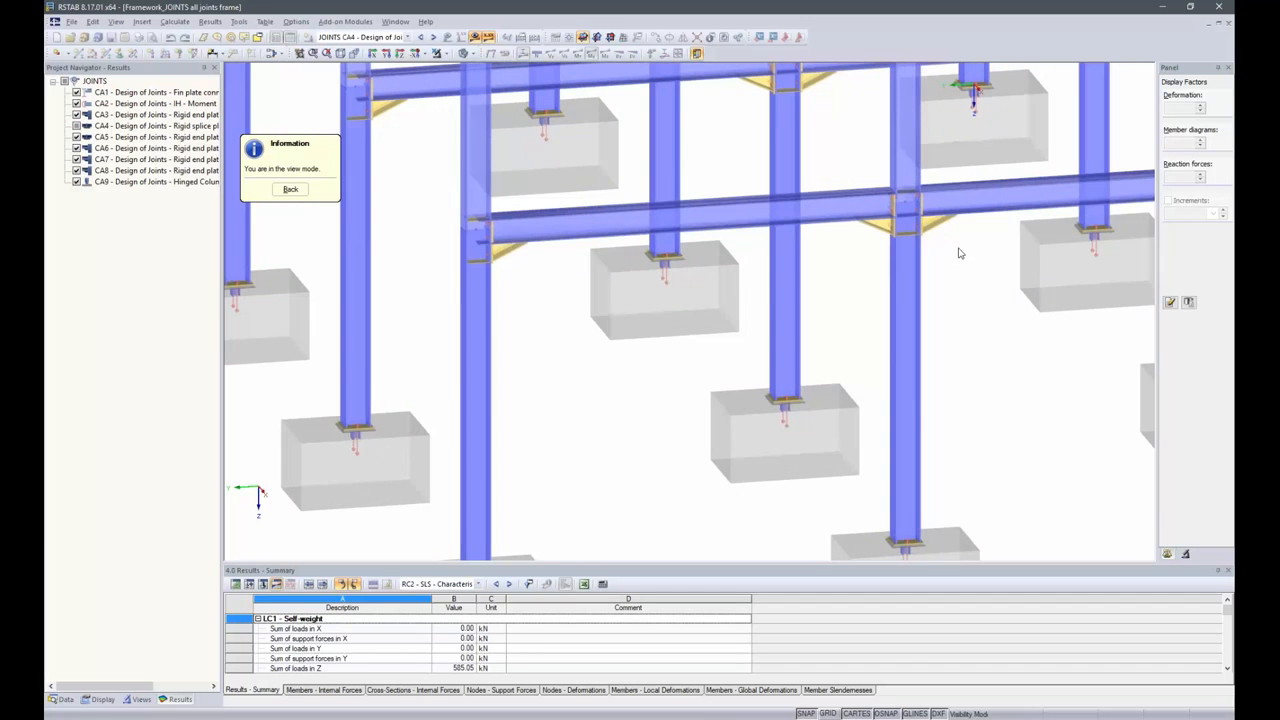
scroll(882, 299, "down", 3)
scroll(878, 295, "down", 2)
Examine the rigid end plate joints and stiffeners where the roof beams meet the column tops.
middle_click_drag(903, 220, 833, 295, "ctrl")
middle_click_drag(733, 190, 738, 284)
scroll(655, 134, "up", 3)
scroll(662, 88, "up", 6)
scroll(480, 233, "down", 3)
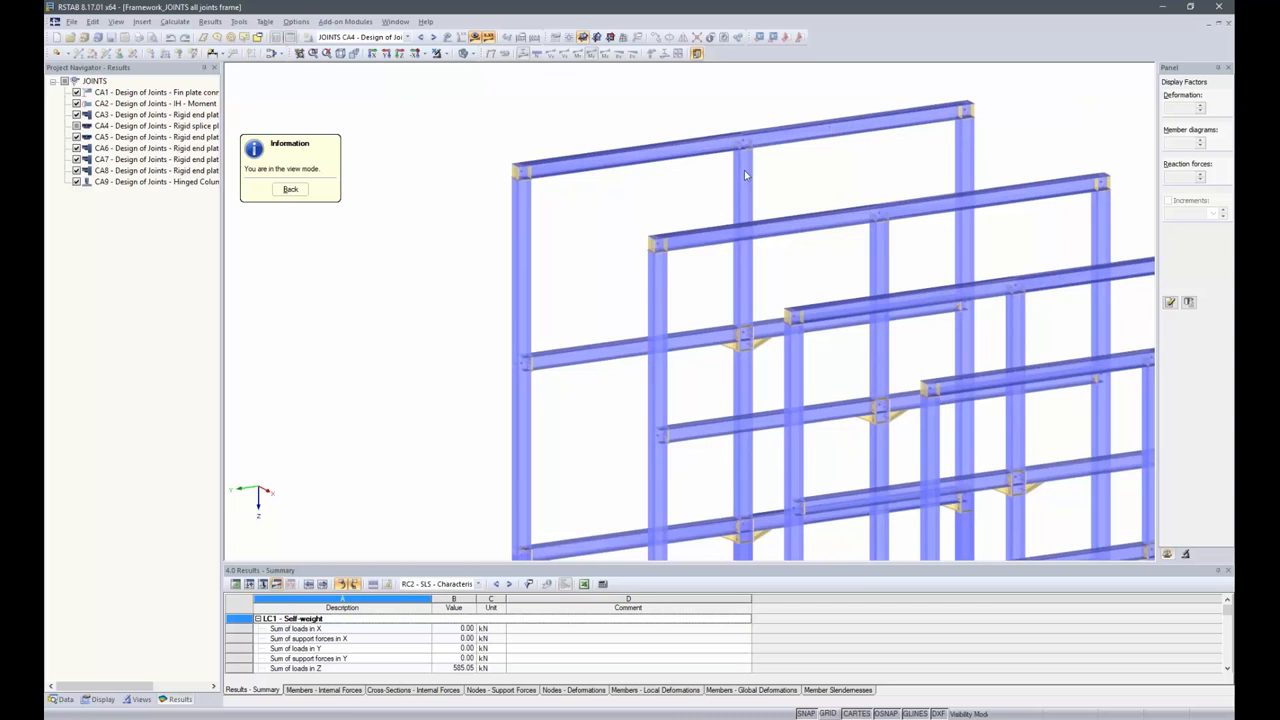
scroll(503, 174, "up", 1)
scroll(510, 176, "up", 3)
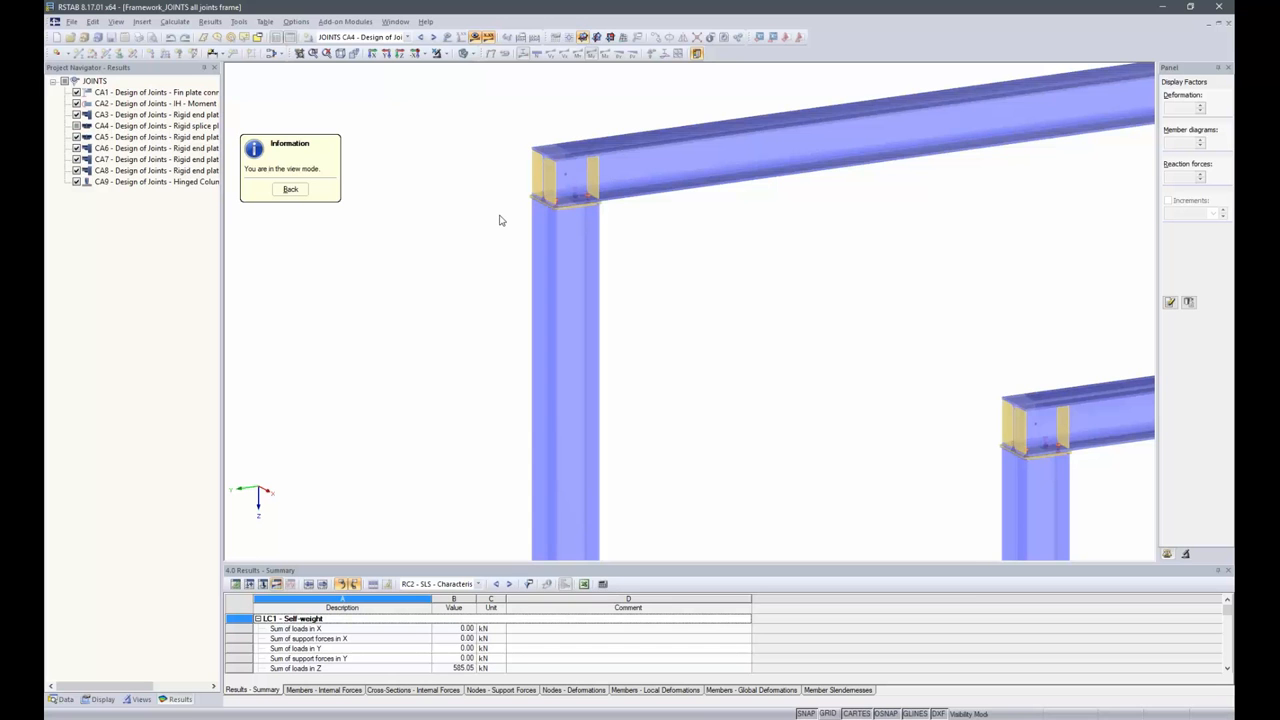
Leave the graphics view, close the JOINTS dialog, and reopen the JOINTS add-on module for the all joints frame.
left_click(290, 189)
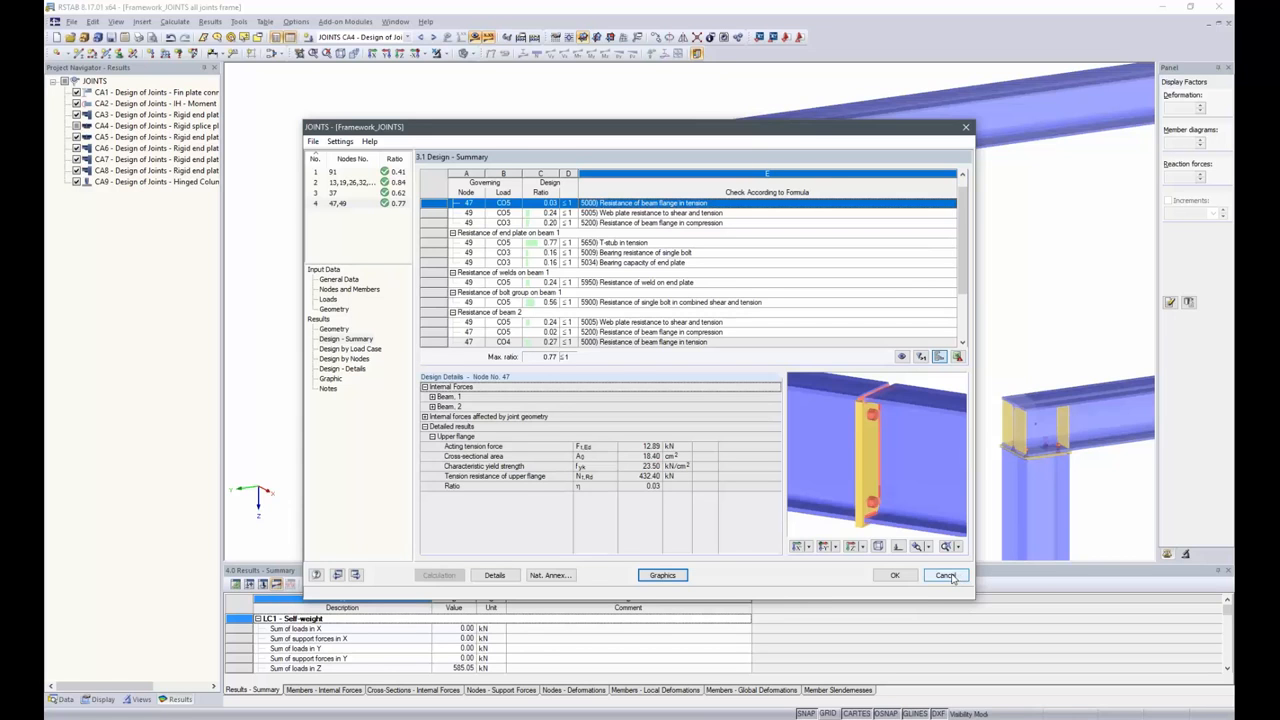
left_click(894, 575)
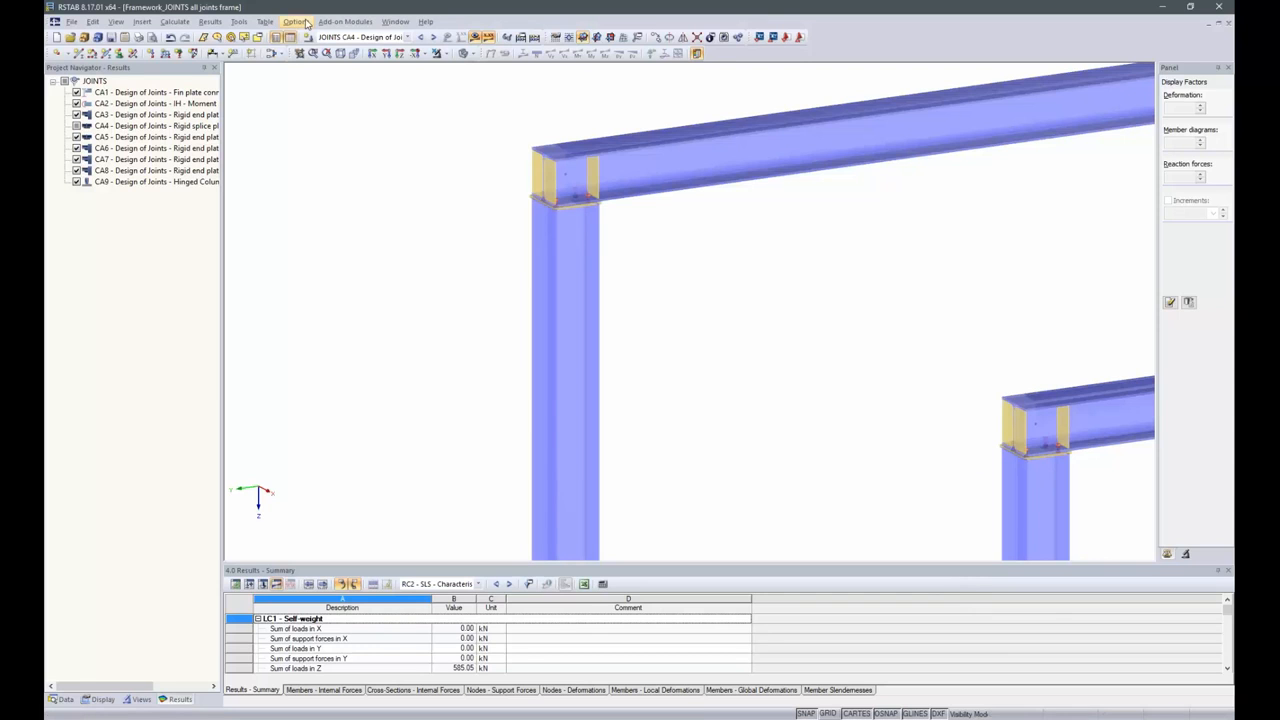
left_click(357, 22)
left_click(359, 35)
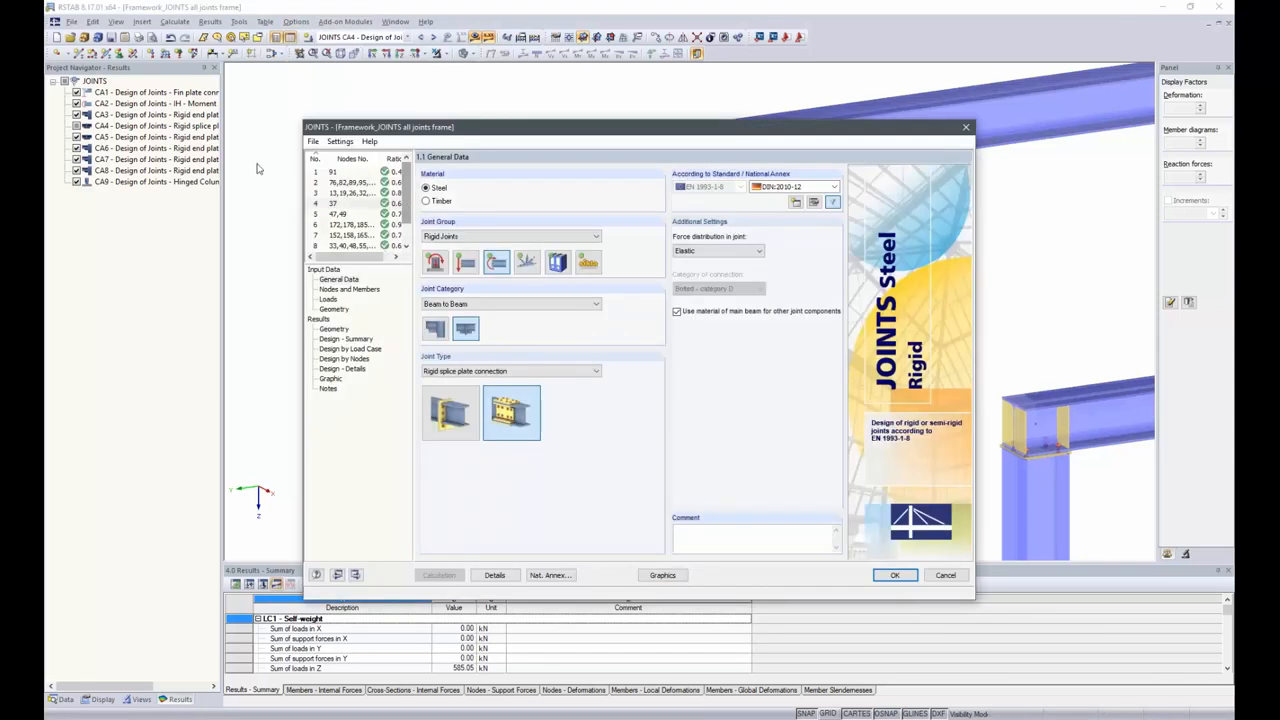
Open the nodes and members data of joint case 7, the rigid end plate connection starting at node 152.
left_click(352, 235)
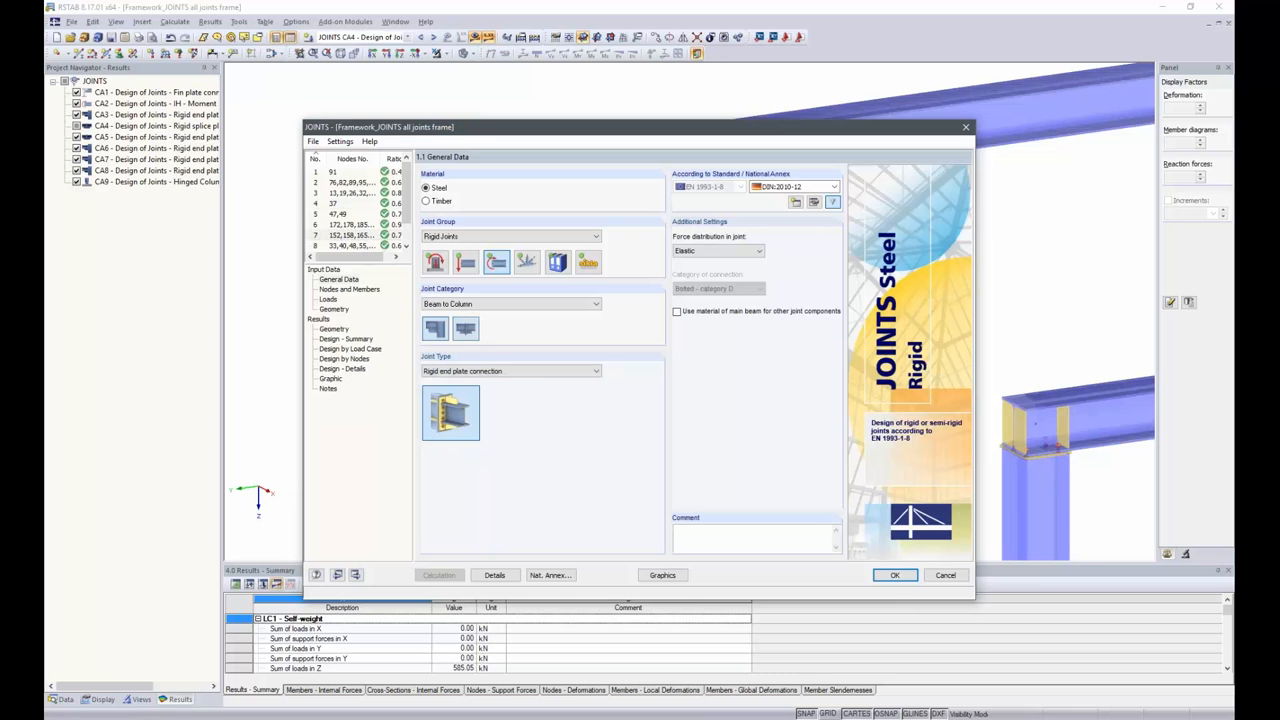
left_click(342, 280)
left_click(326, 236)
left_click(334, 283)
left_click(336, 289)
left_click(345, 289)
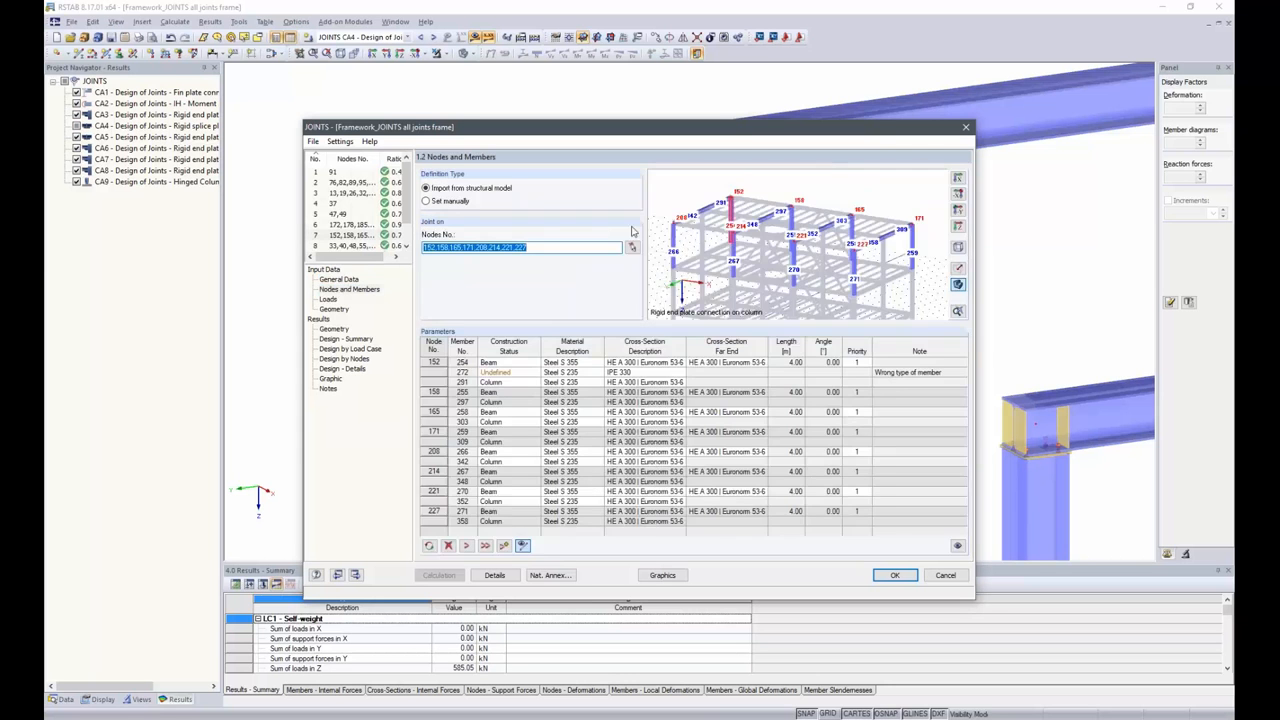
Check the beam and column status assigned to members 254 and 291 at node 152, and close the module.
scroll(744, 192, "up", 3)
scroll(734, 254, "down", 2)
scroll(716, 252, "up", 6)
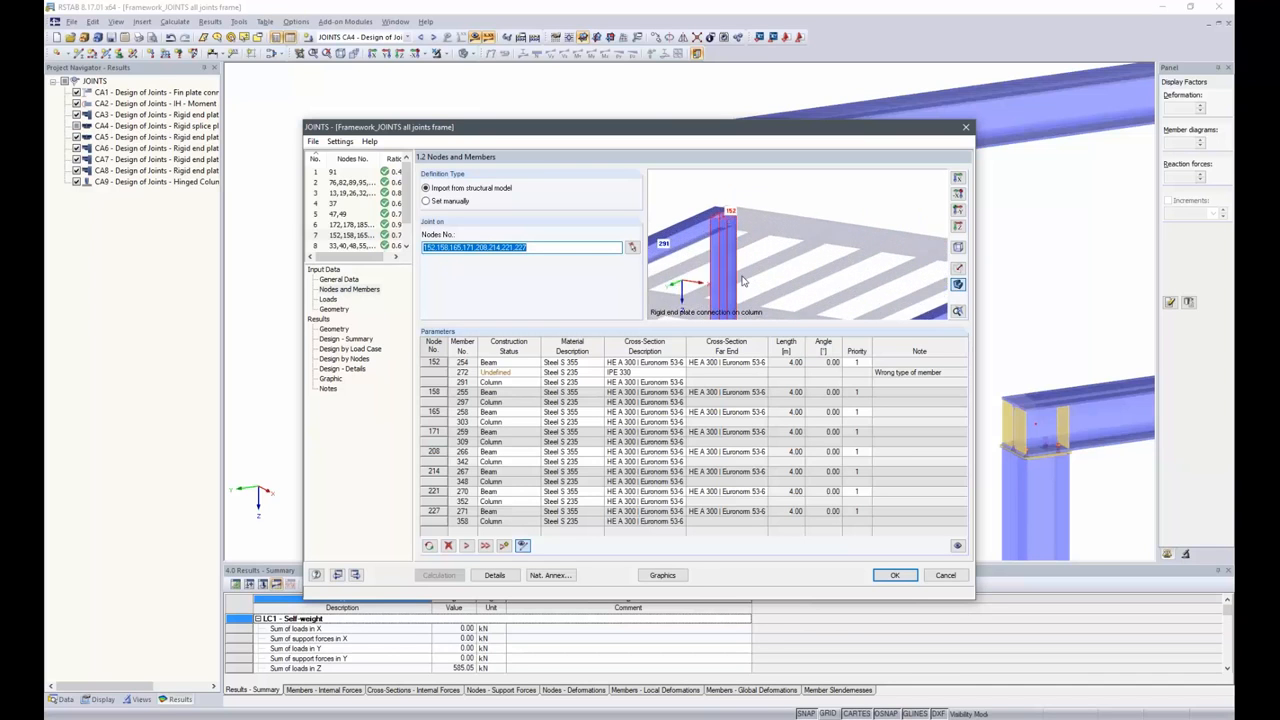
scroll(693, 270, "down", 1)
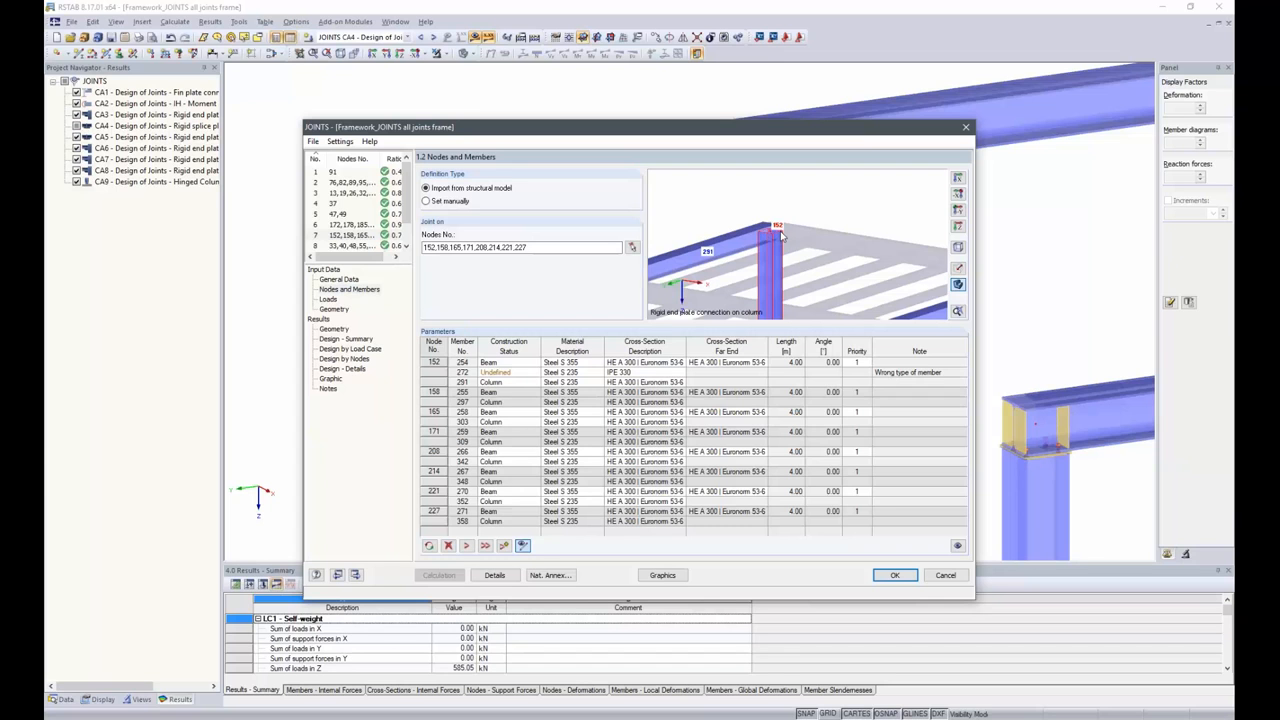
left_click(505, 362)
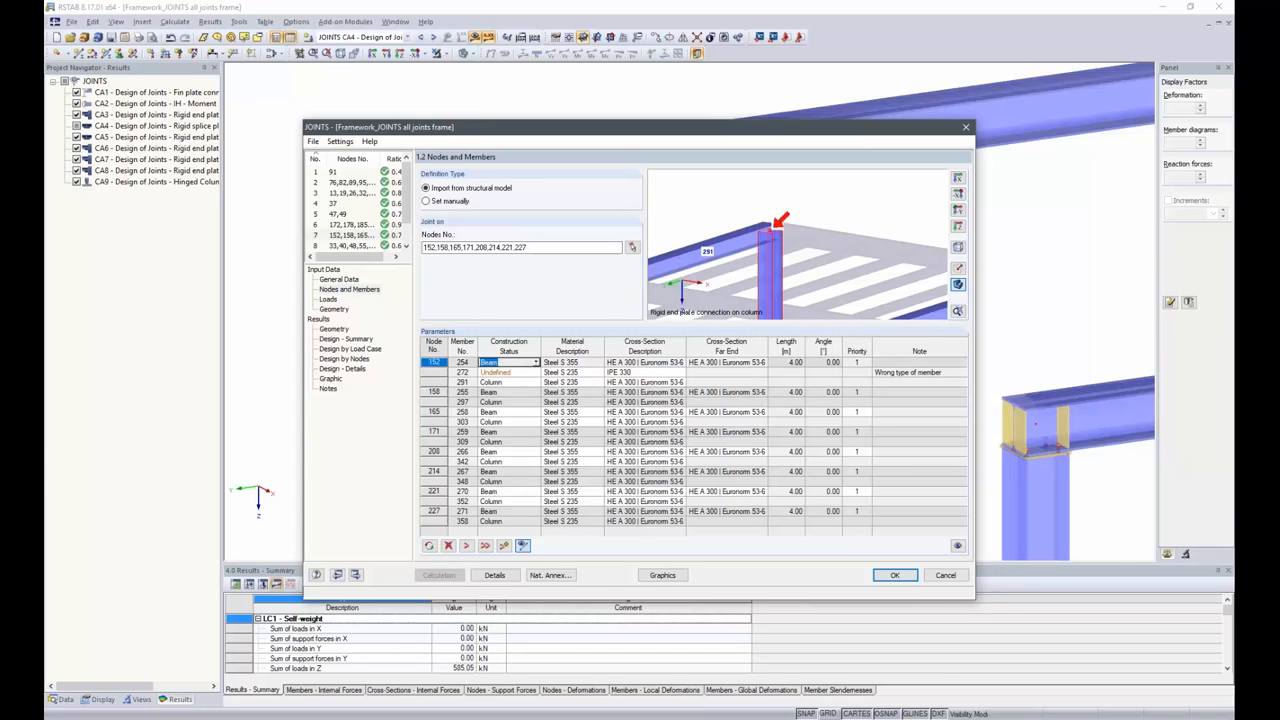
scroll(793, 235, "down", 3)
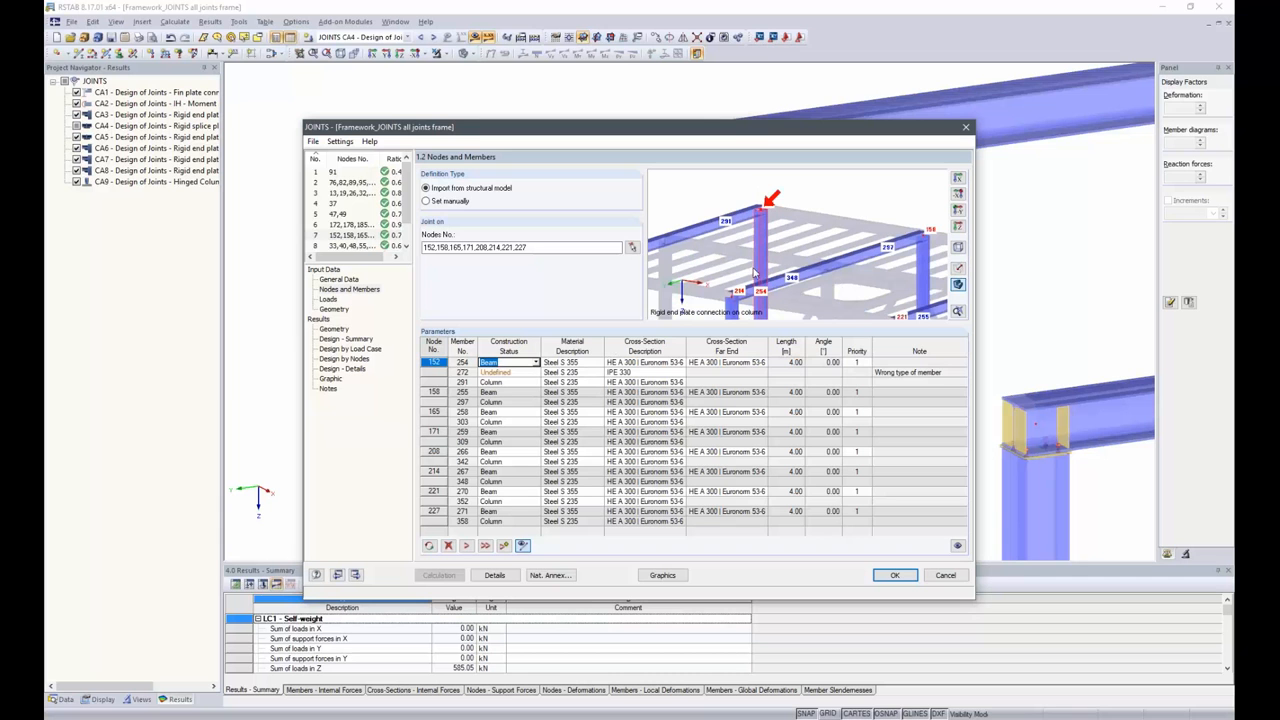
left_click(505, 382)
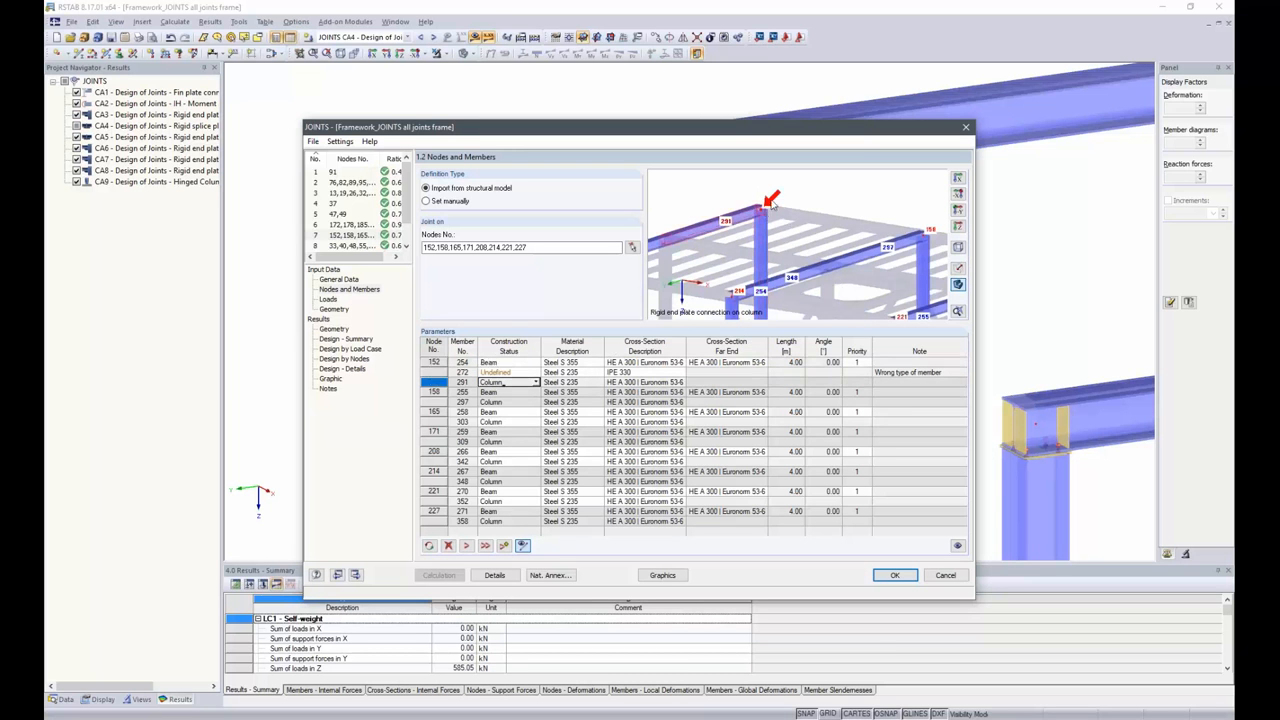
scroll(714, 205, "down", 1)
left_click(895, 575)
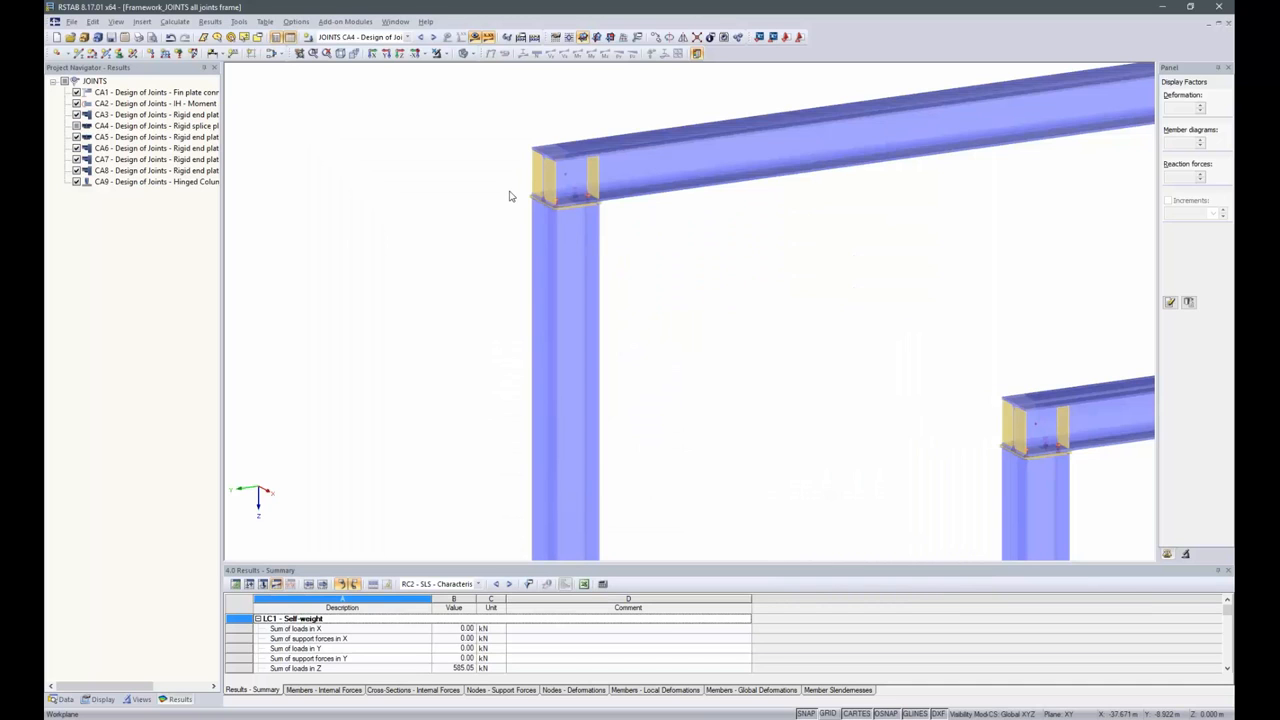
View all four frames with their joints and foundations in one overview.
scroll(475, 215, "down", 6)
scroll(475, 215, "down", 2)
middle_click_drag(475, 215, 663, 174, "ctrl")
scroll(641, 196, "down", 4)
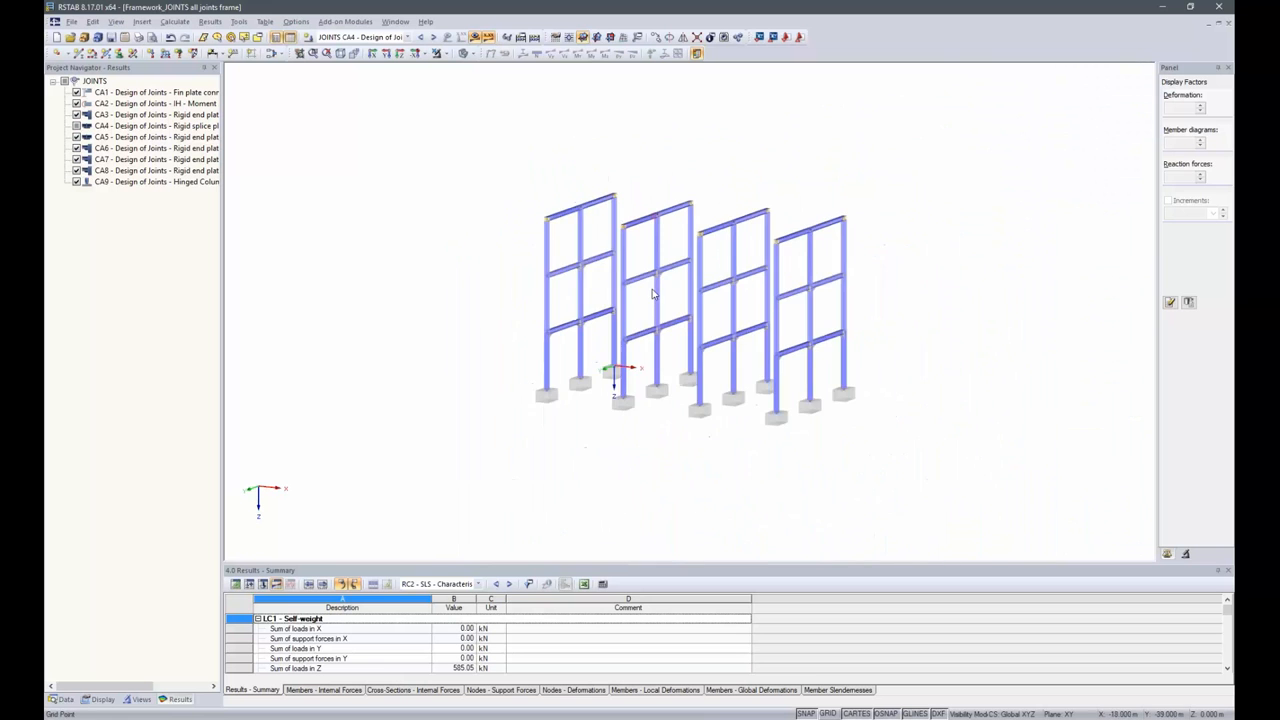
scroll(654, 291, "up", 2)
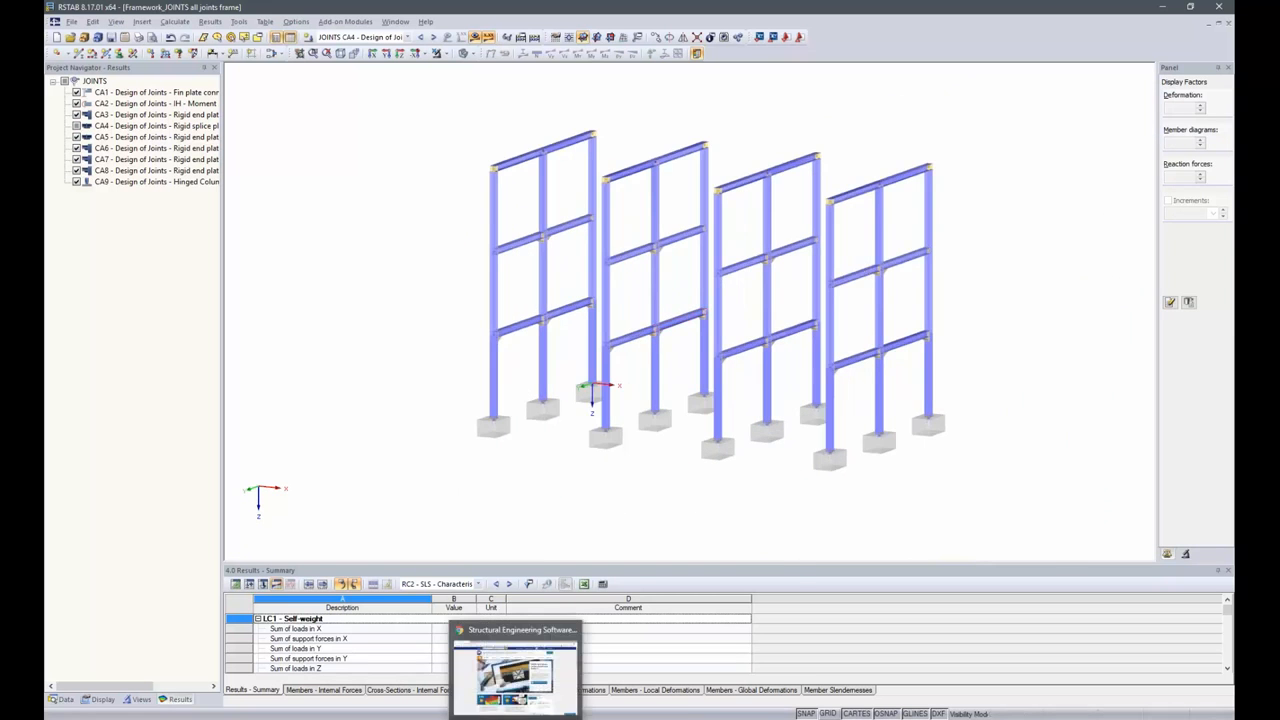
Bring up the Dlubal website in the browser, and return to the PowerPoint slide show at the closing slide.
left_click(515, 716)
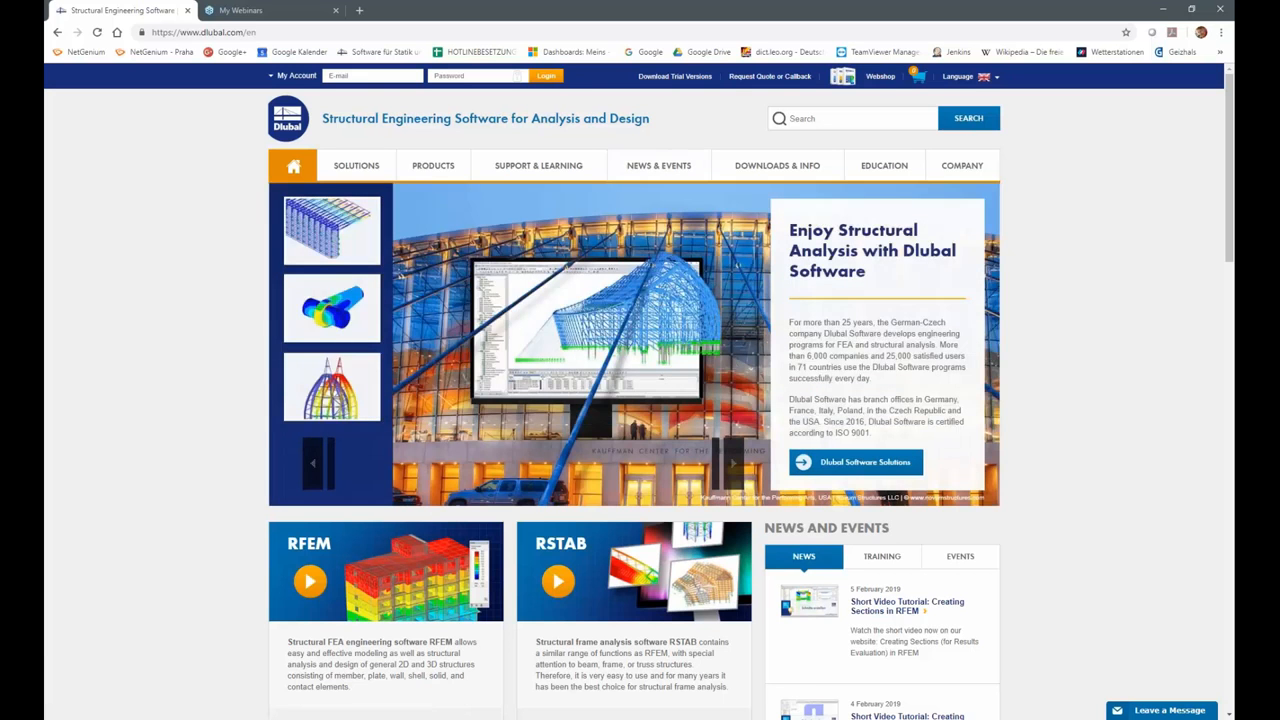
mouse_move(911, 718)
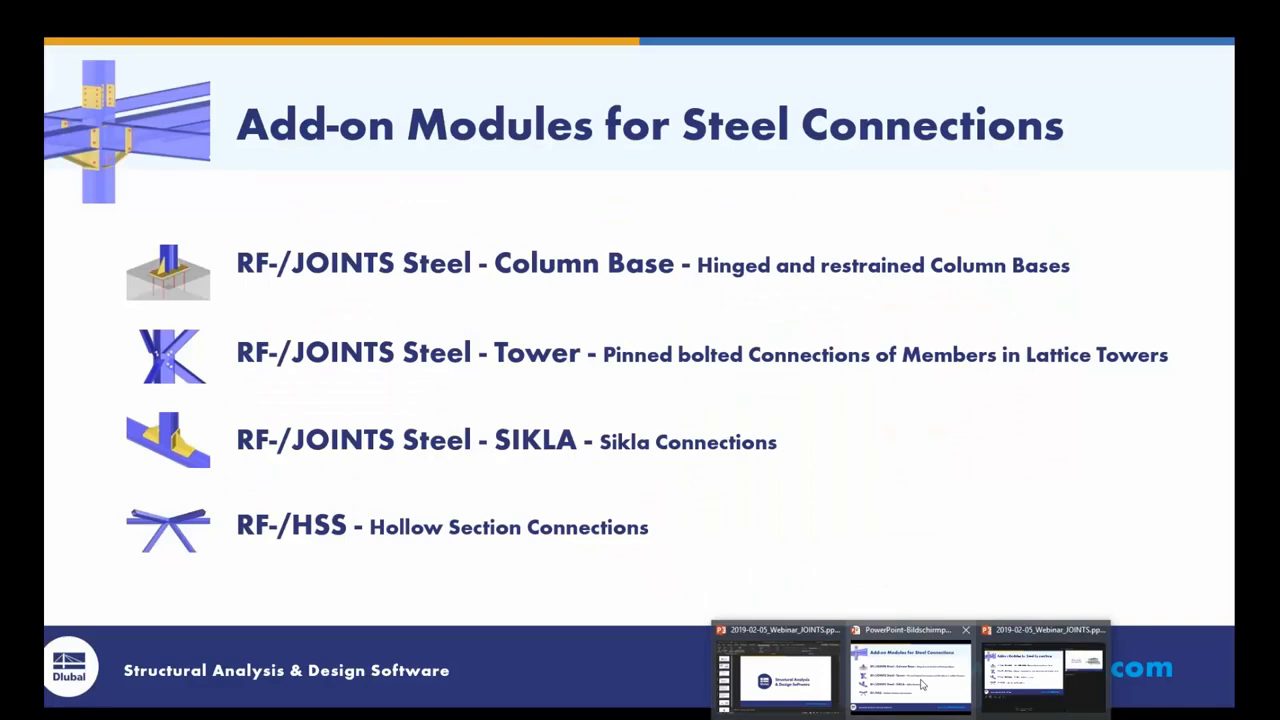
left_click(922, 687)
key("Right")
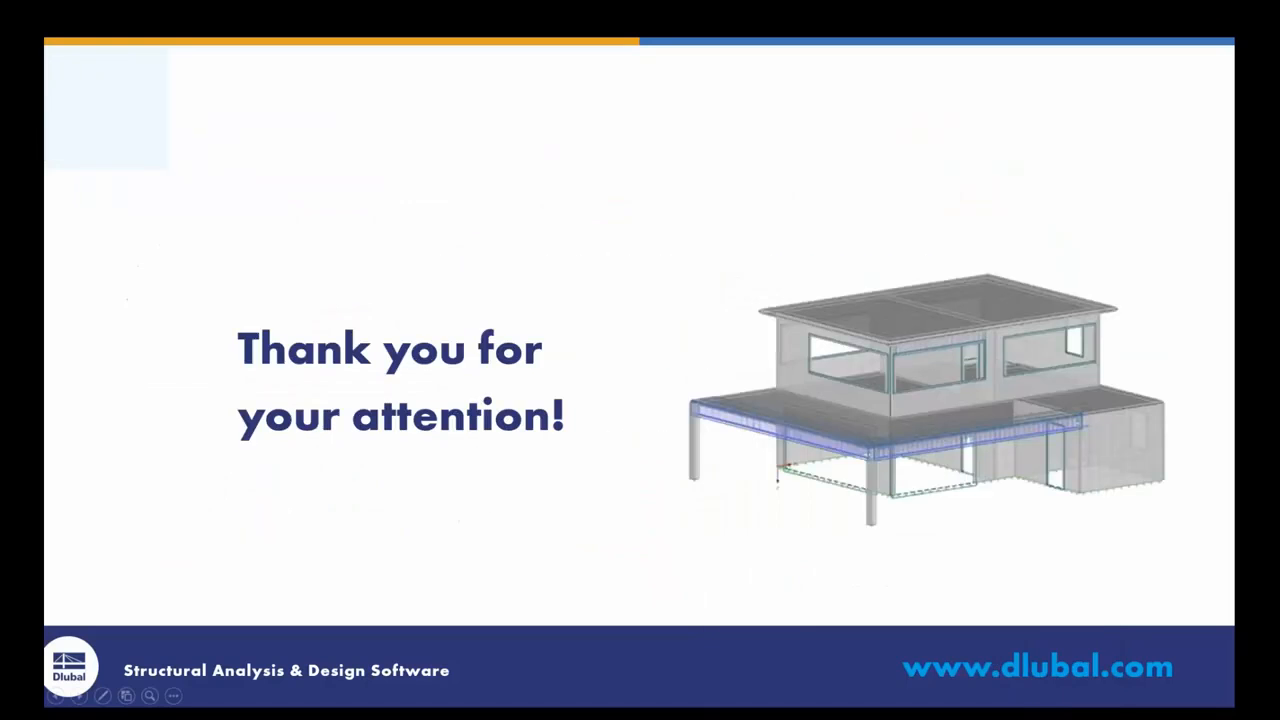